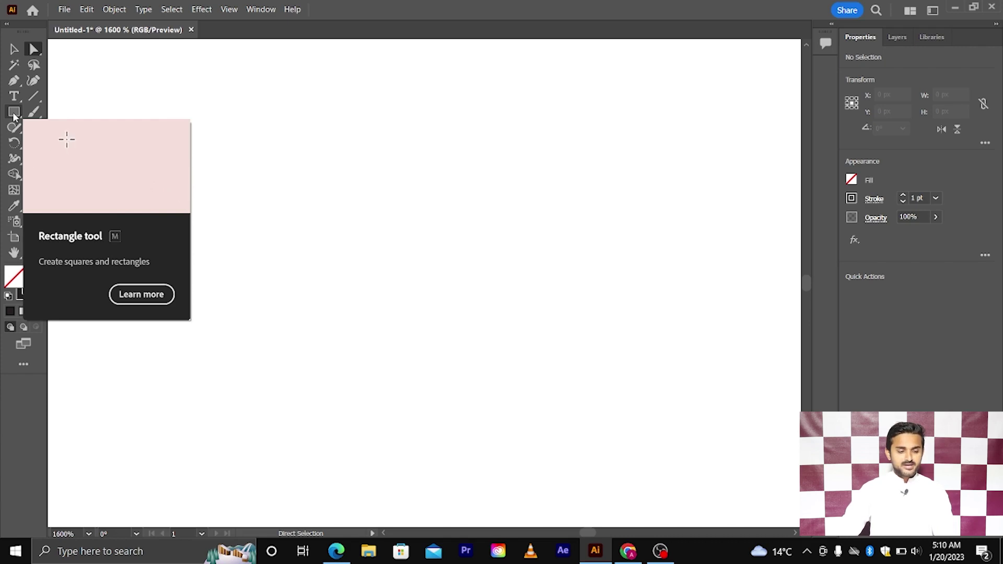
Draw a rectangle about 25.6 by 11.4 px with no fill and shift it slightly up and to the left
click(15, 112)
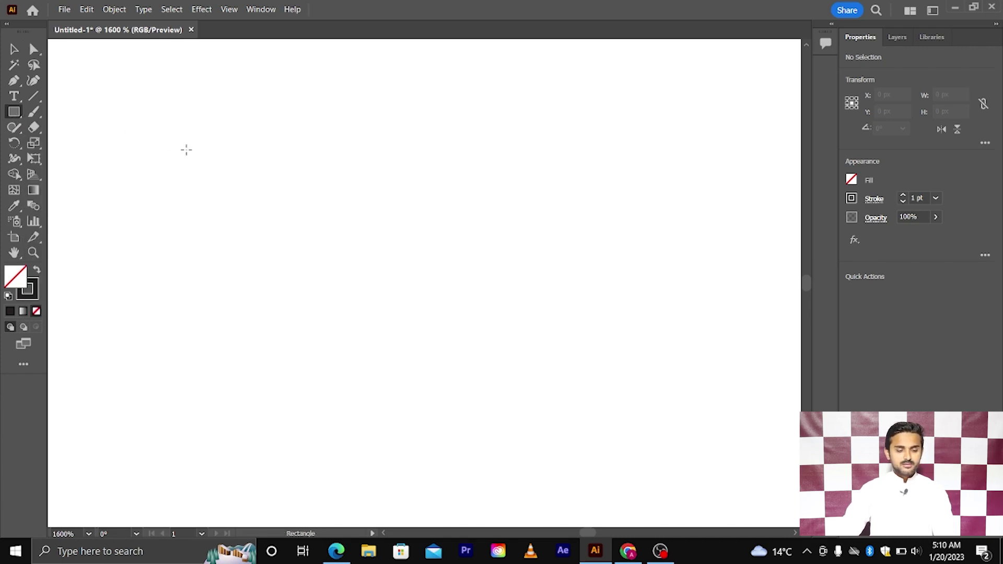
drag(200, 166, 618, 350)
click(32, 50)
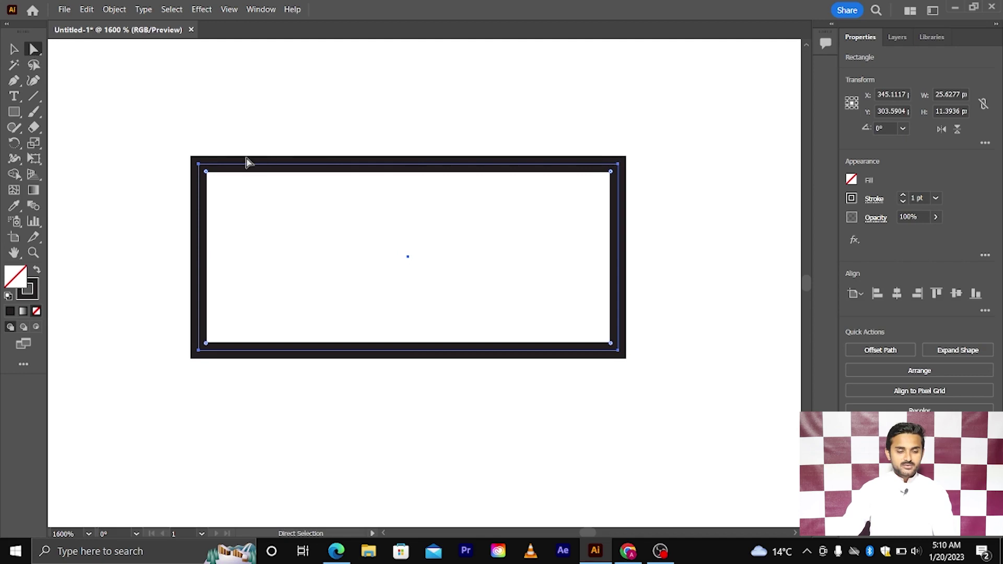
drag(270, 168, 254, 145)
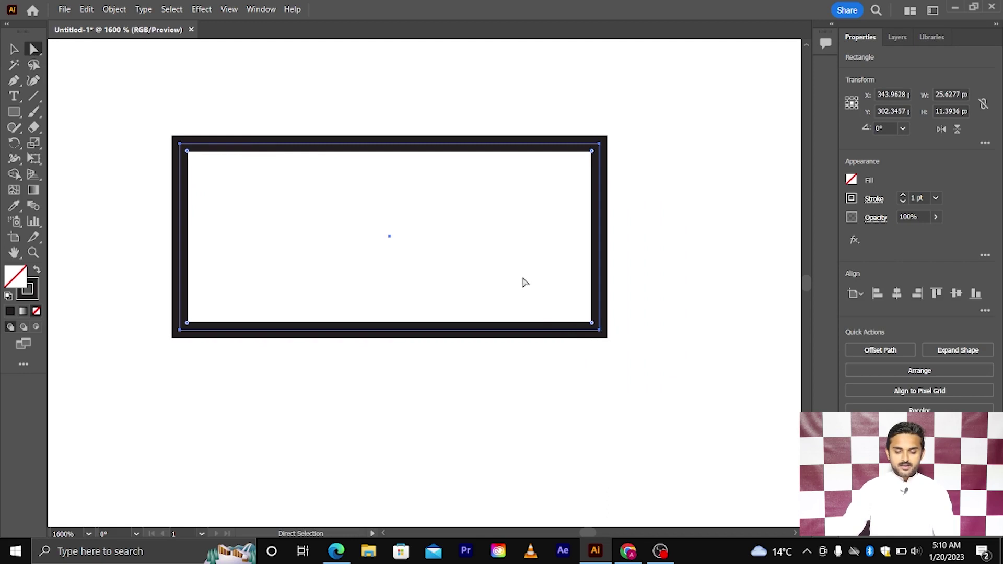
Select the rectangle's corner anchor points one at a time: upper-right, upper-left, lower-left and lower-right
key(v)
scroll(622, 169, up, 1)
scroll(600, 137, up, 1)
scroll(600, 133, down, 1)
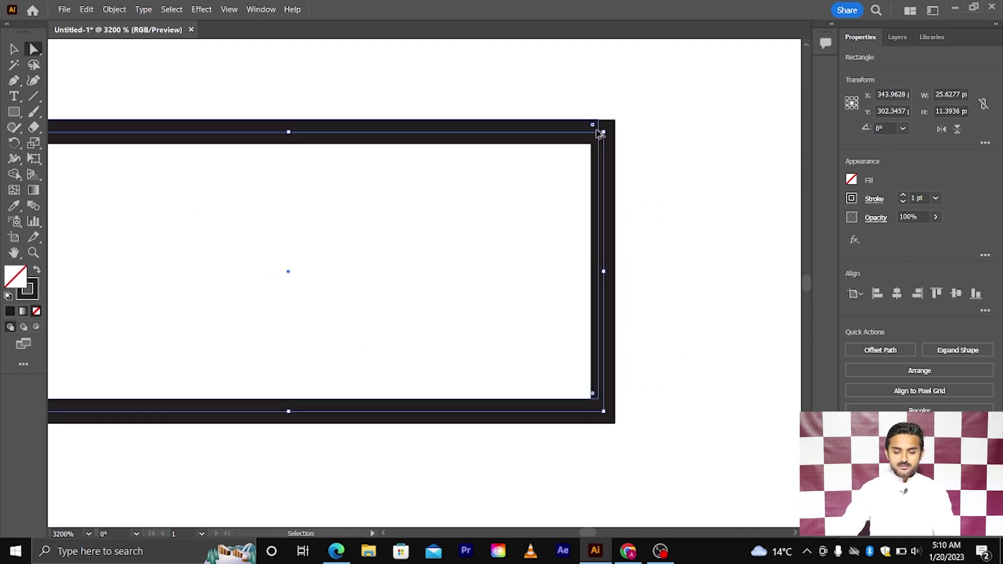
scroll(601, 138, right, 1)
scroll(578, 145, up, 1)
scroll(587, 135, down, 1)
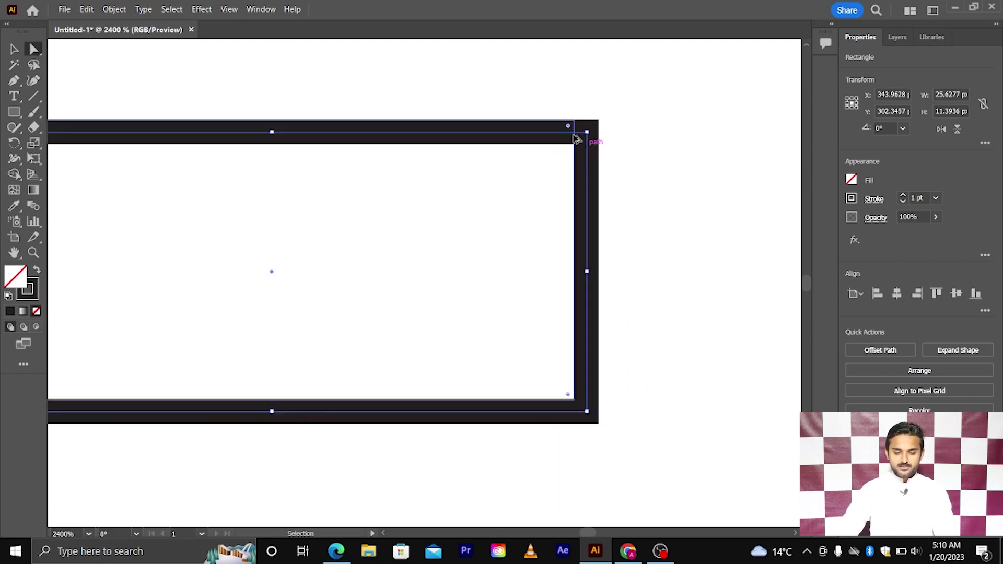
scroll(601, 117, down, 1)
drag(611, 109, 542, 164)
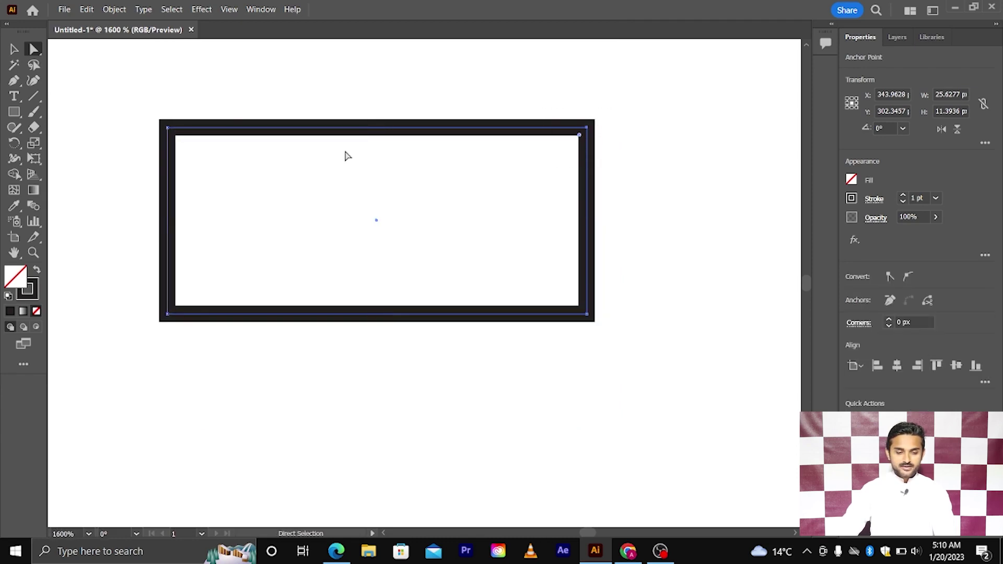
drag(137, 102, 176, 157)
drag(140, 281, 201, 344)
drag(565, 331, 634, 283)
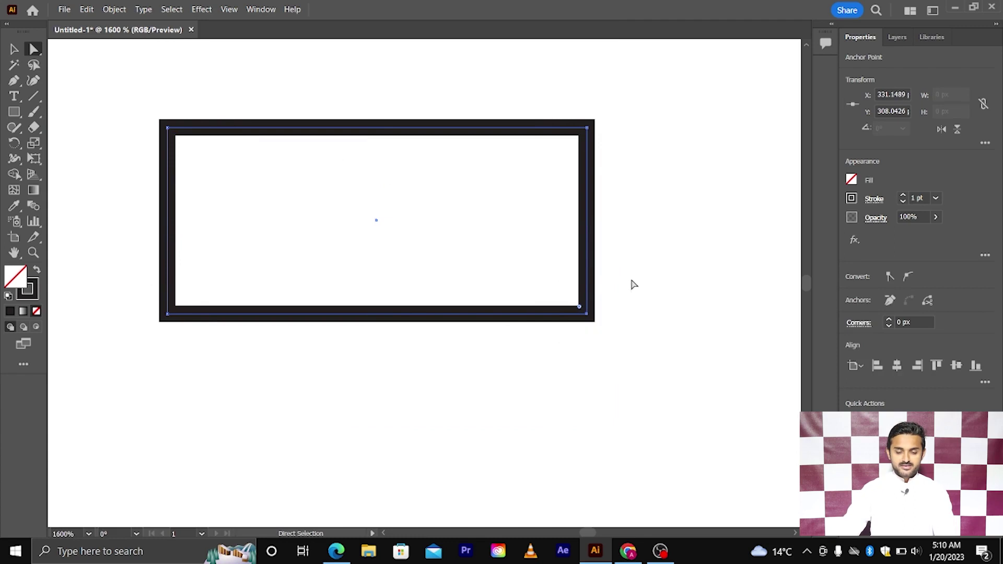
Try moving only the upper-left anchor point inward to about X 333.28 px, Y 299.04 px, and undo the reshape
scroll(619, 268, down, 1)
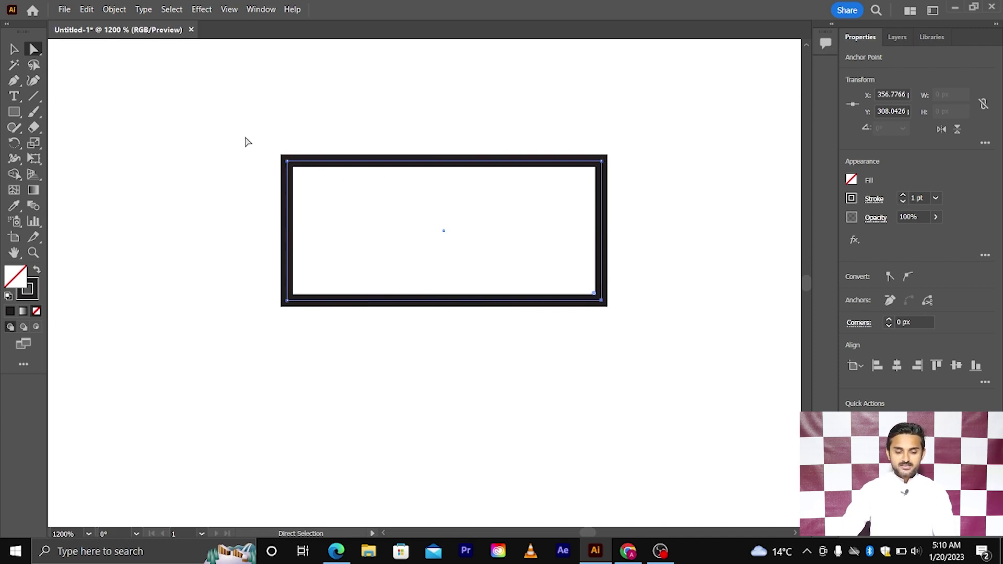
drag(245, 138, 337, 196)
drag(287, 163, 314, 194)
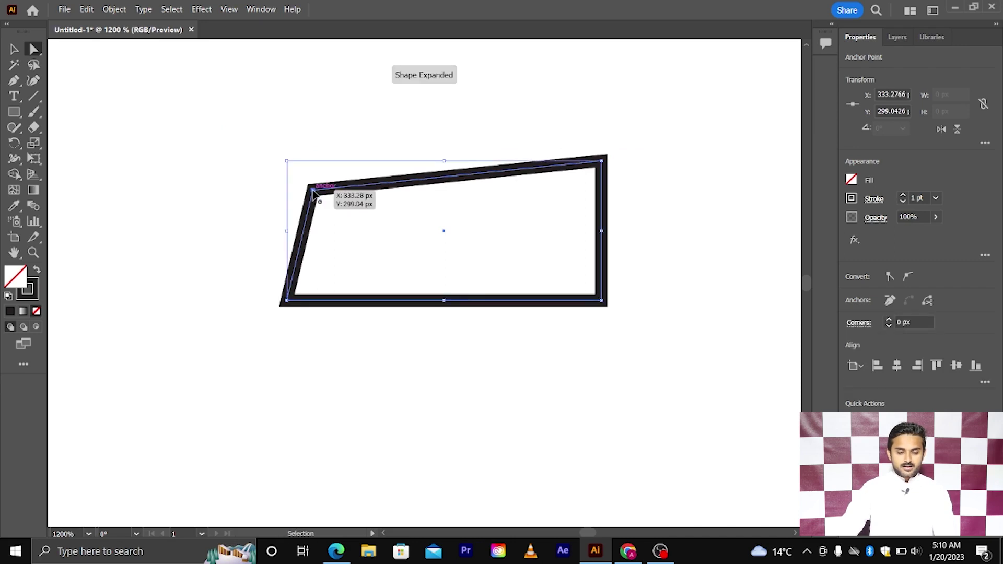
key(ctrl+plus)
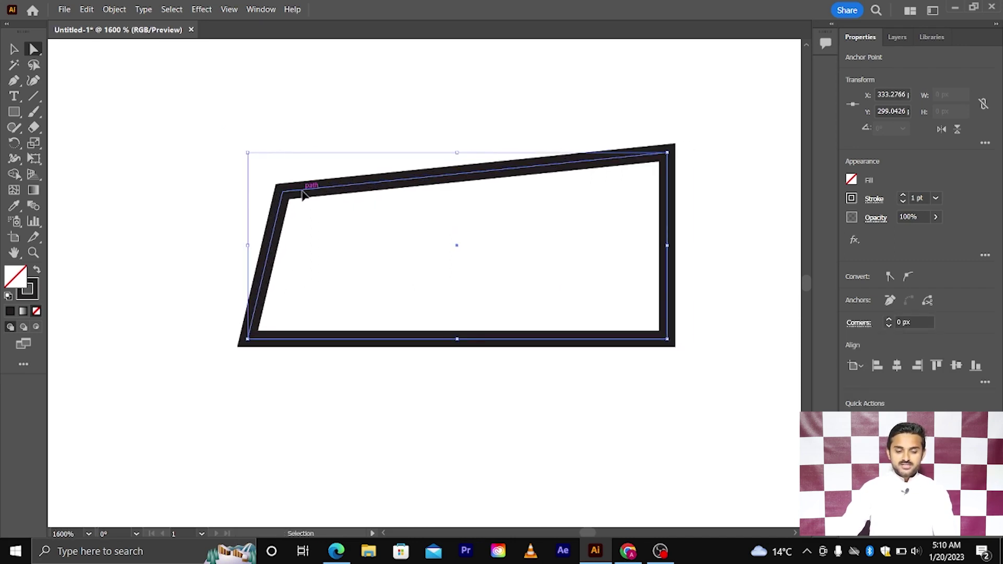
scroll(303, 193, right, 1)
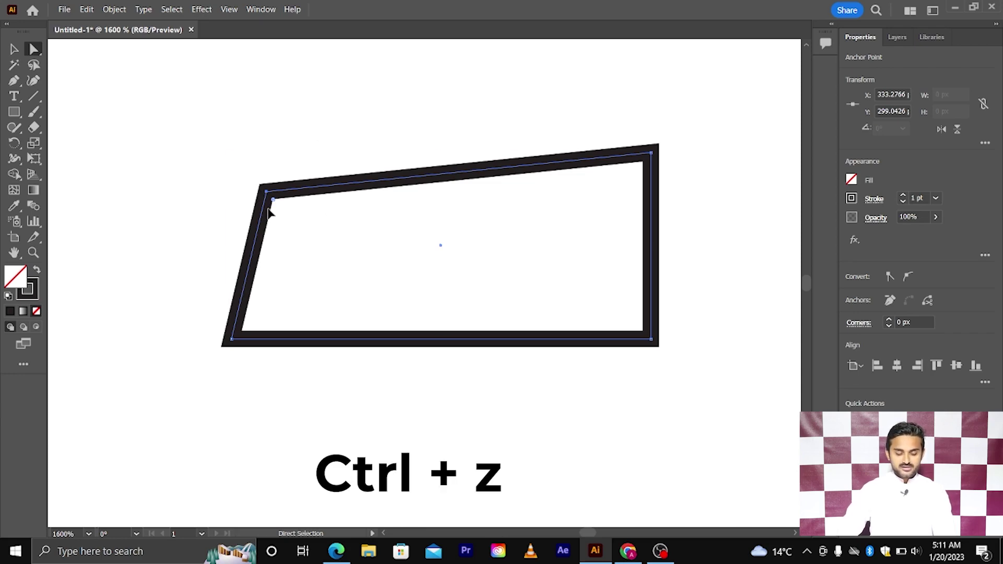
key(ctrl+z)
key(ctrl+z)
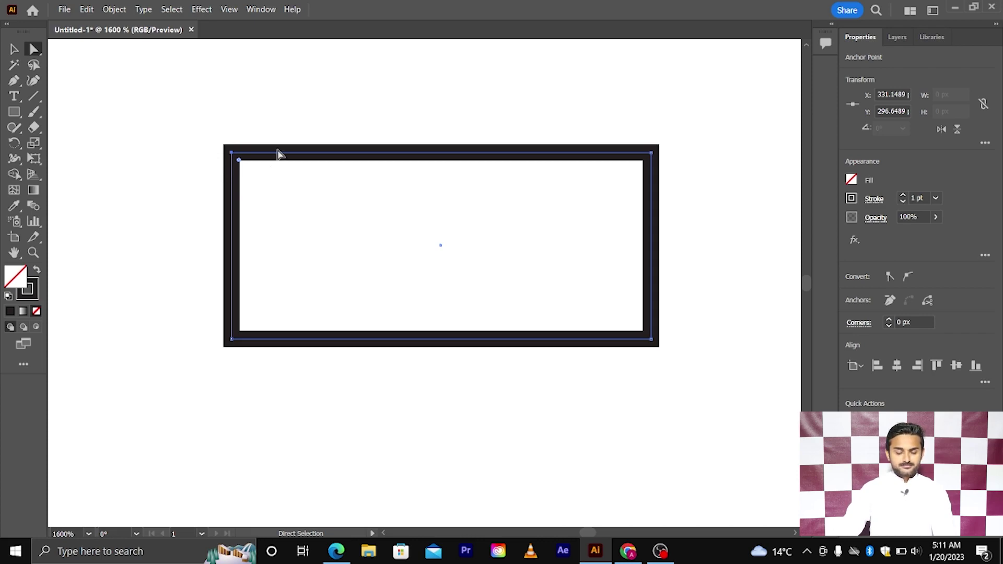
Select the rectangle's upper-left, lower-left and upper-right anchor points together
scroll(294, 182, down, 1)
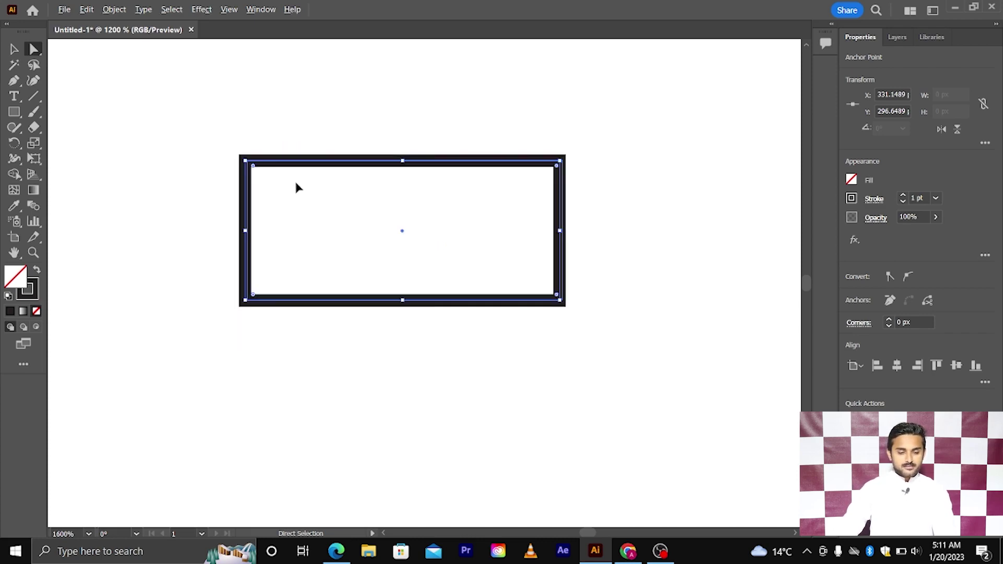
scroll(260, 189, up, 1)
scroll(260, 189, down, 1)
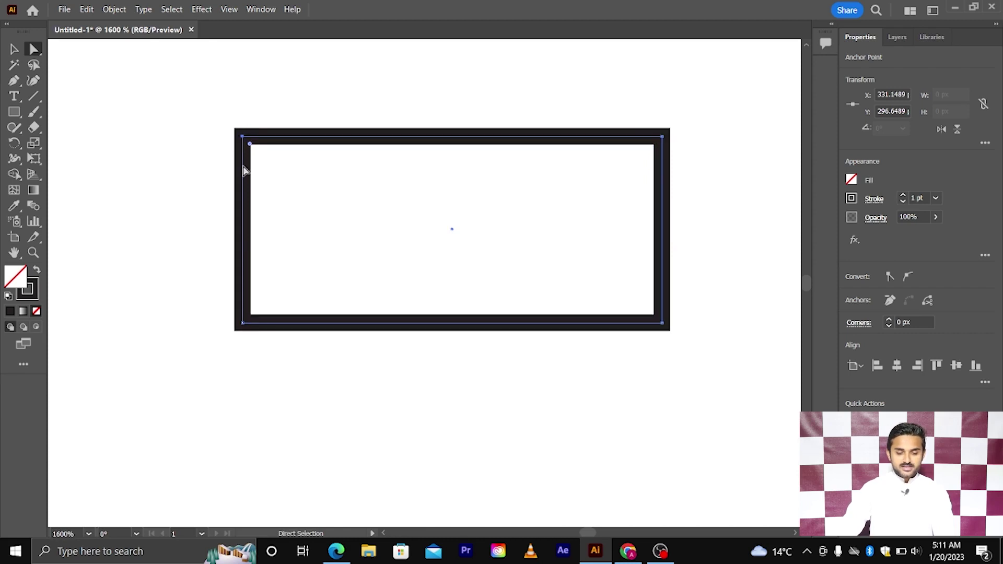
drag(215, 119, 275, 166)
key(shift)
drag(206, 106, 289, 172)
drag(214, 123, 271, 166)
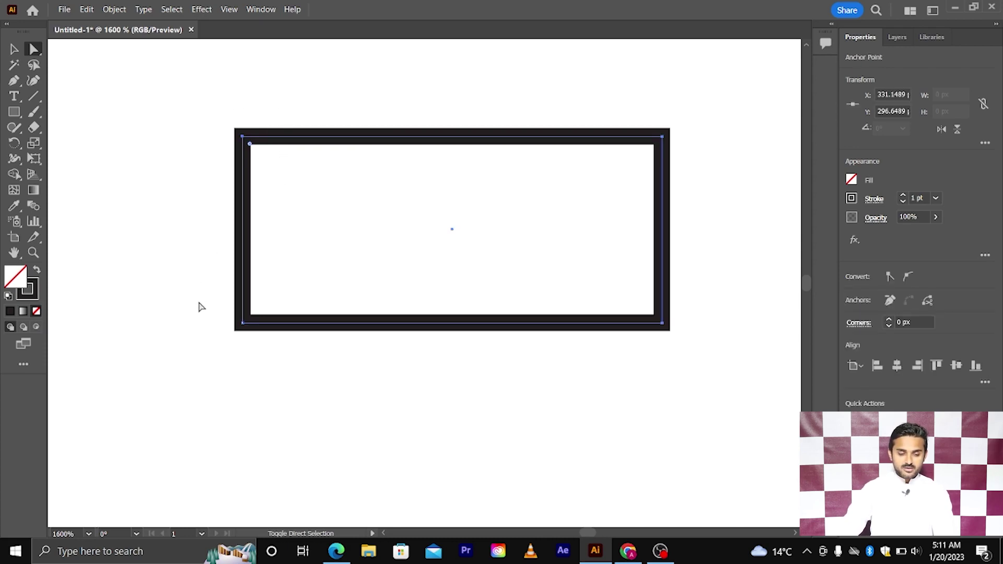
drag(200, 305, 175, 351)
key(ctrl+z)
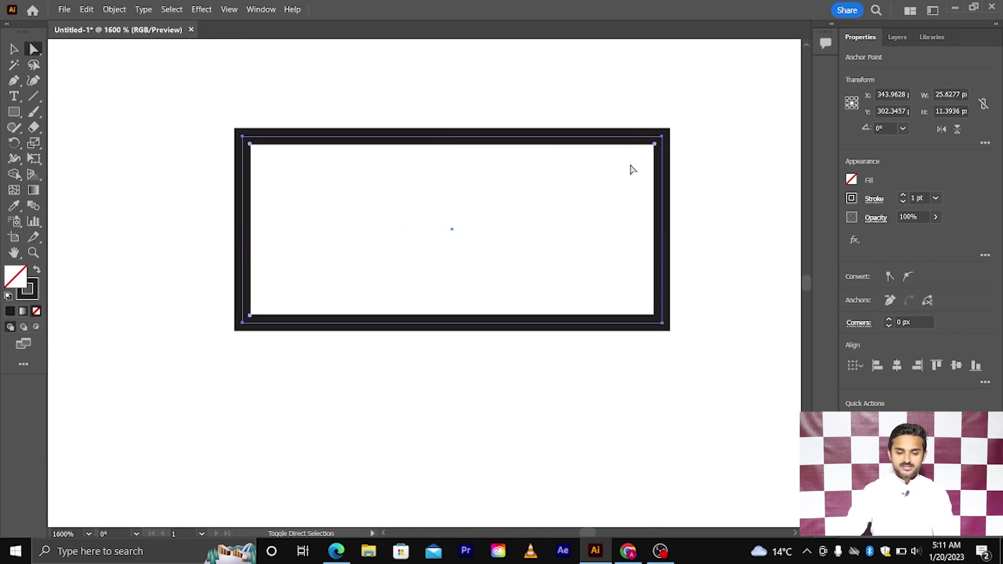
Try moving the three selected anchor points together, and undo the move
drag(664, 143, 520, 136)
key(ctrl+z)
scroll(572, 252, down, 1)
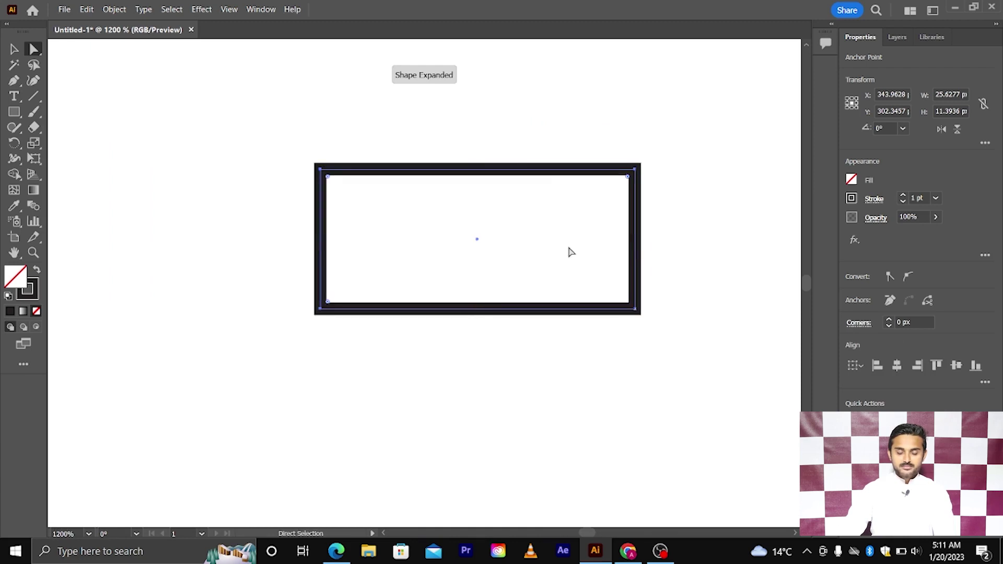
scroll(333, 199, up, 1)
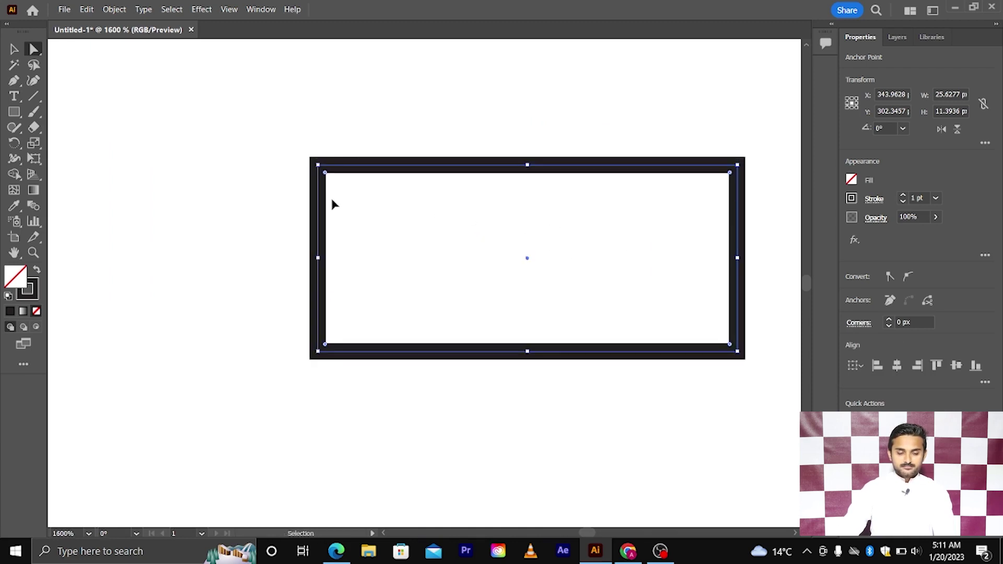
scroll(333, 199, down, 1)
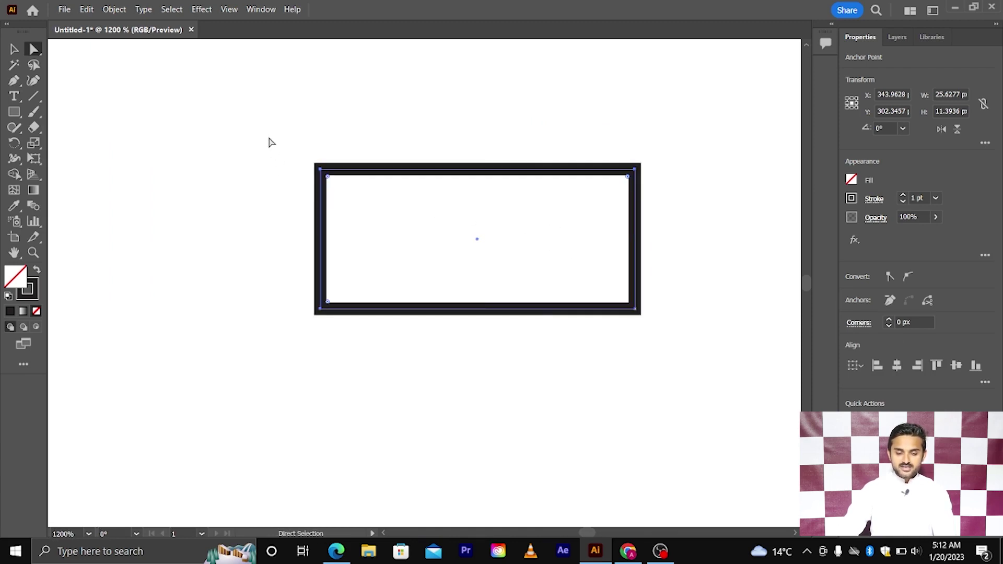
Select the whole rectangle with Direct Selection and examine the live corner widget inside its upper-left corner up close
drag(270, 138, 687, 363)
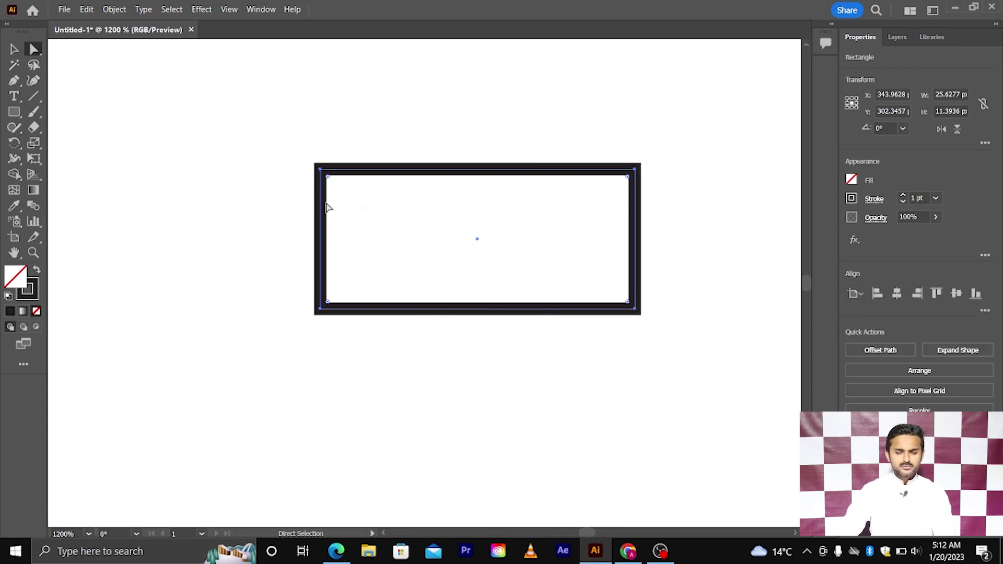
scroll(325, 202, right, 1)
key(ctrl+equal)
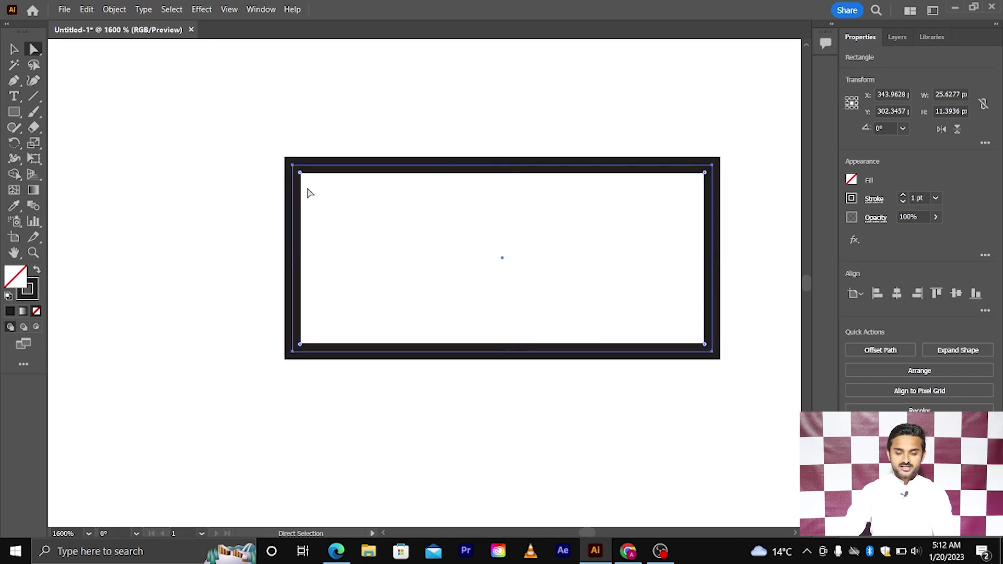
scroll(256, 134, up, 1)
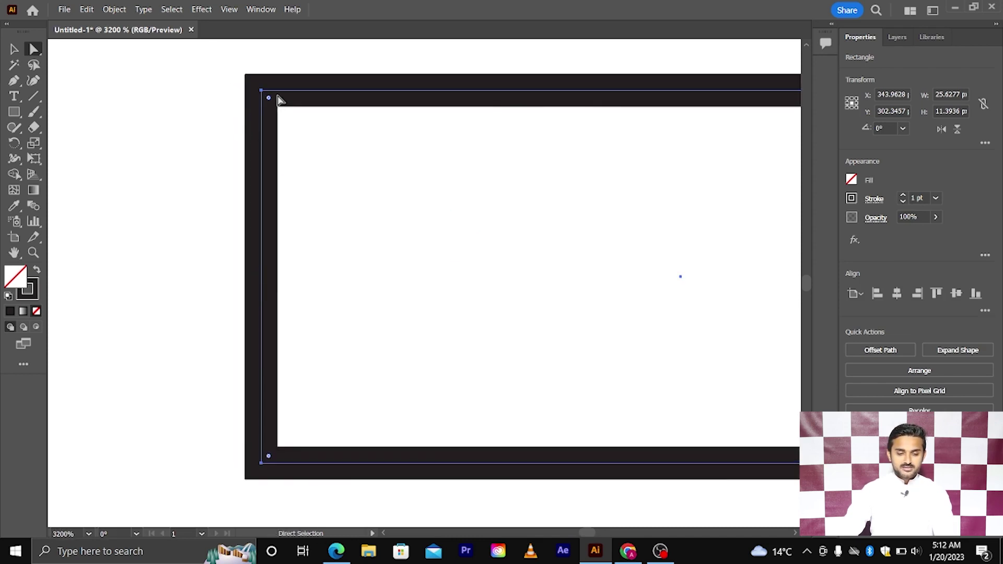
scroll(271, 106, up, 2)
scroll(262, 159, up, 1)
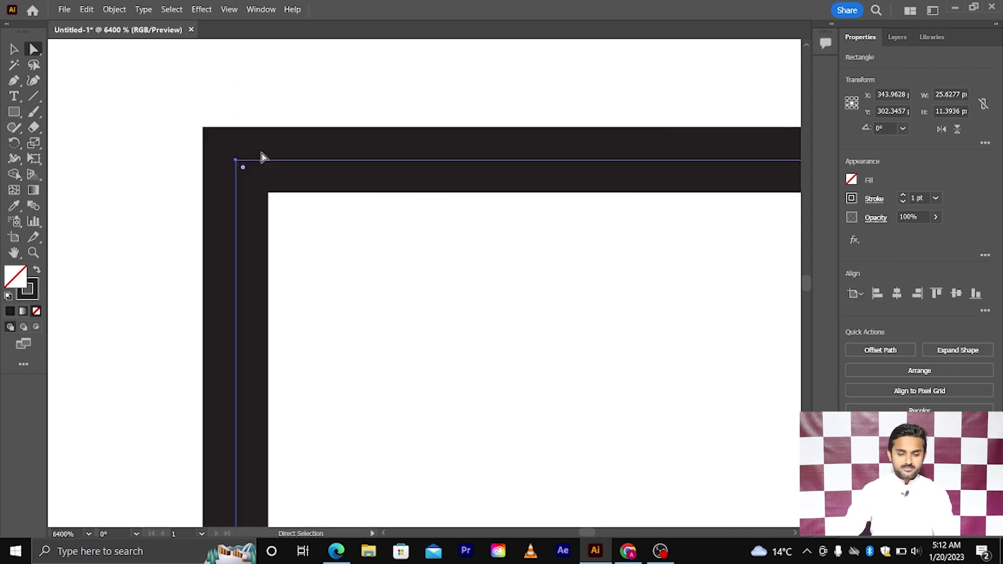
scroll(243, 168, up, 1)
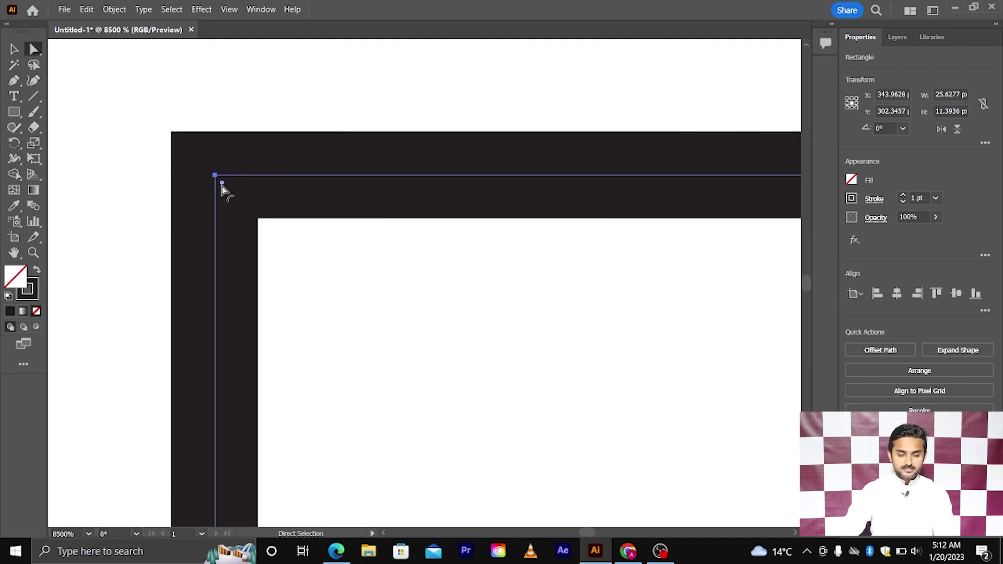
scroll(222, 188, down, 4)
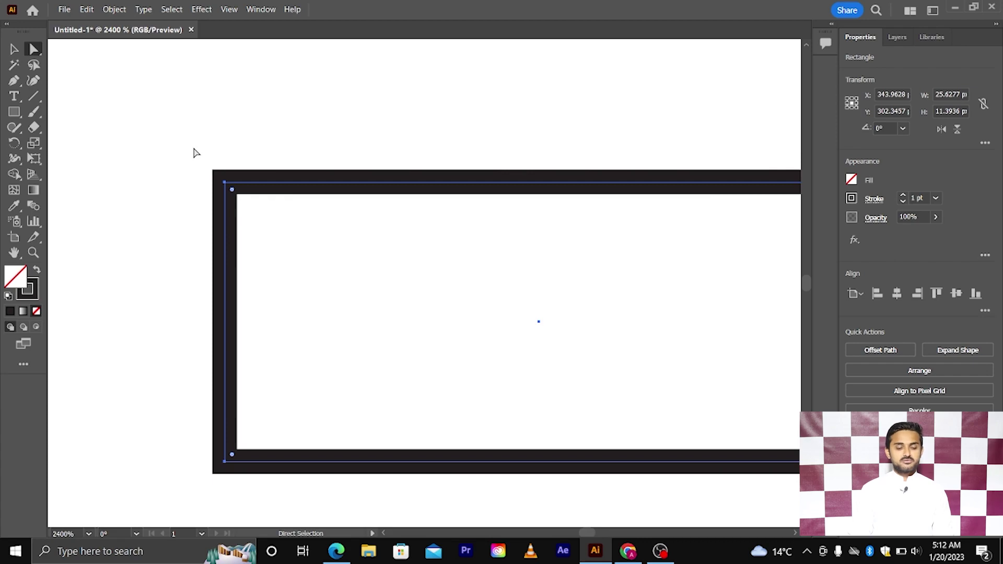
scroll(192, 154, down, 2)
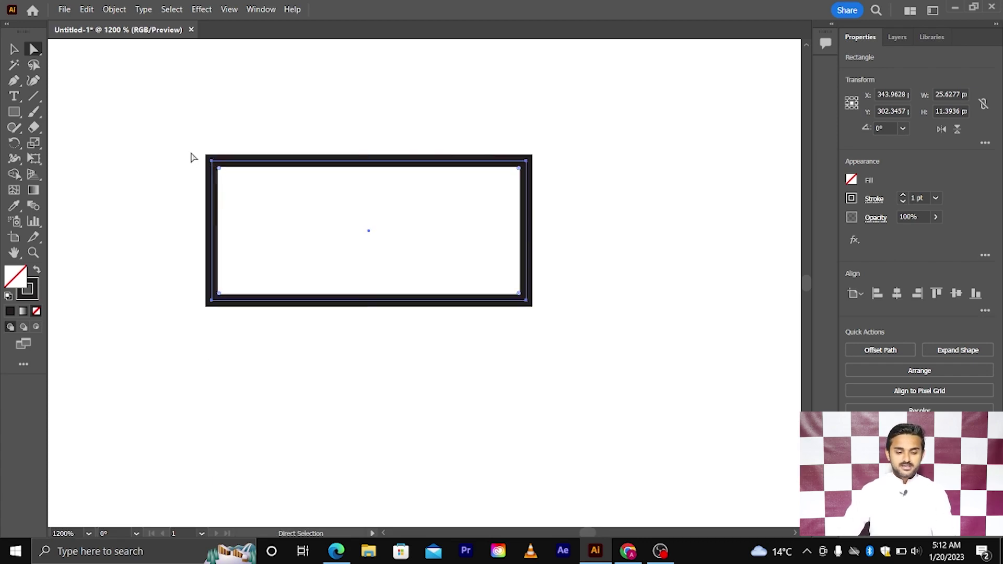
Select only the upper-left anchor point and round that corner to its maximum radius of 11.3936 px
click(190, 148)
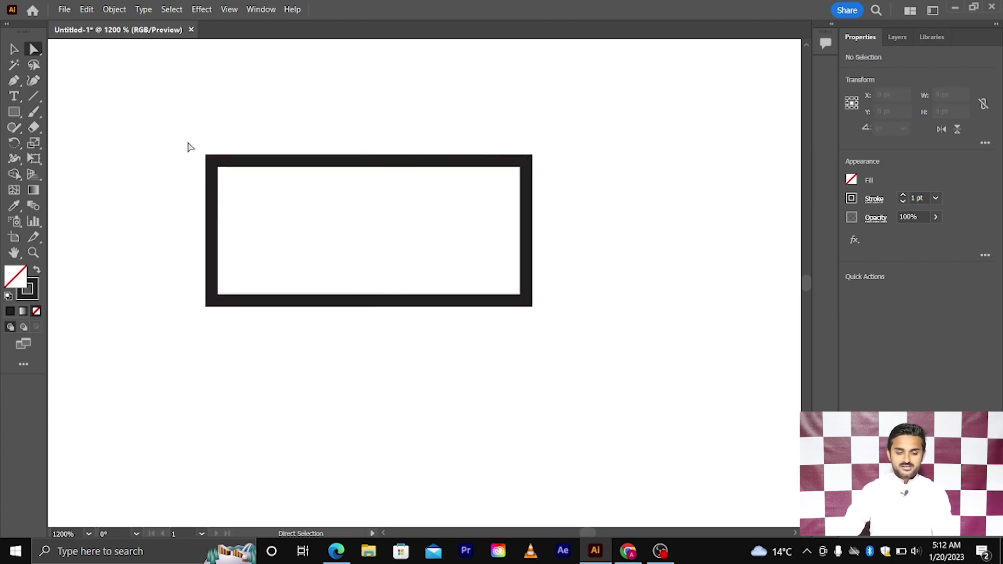
drag(183, 135, 275, 207)
scroll(218, 180, up, 1)
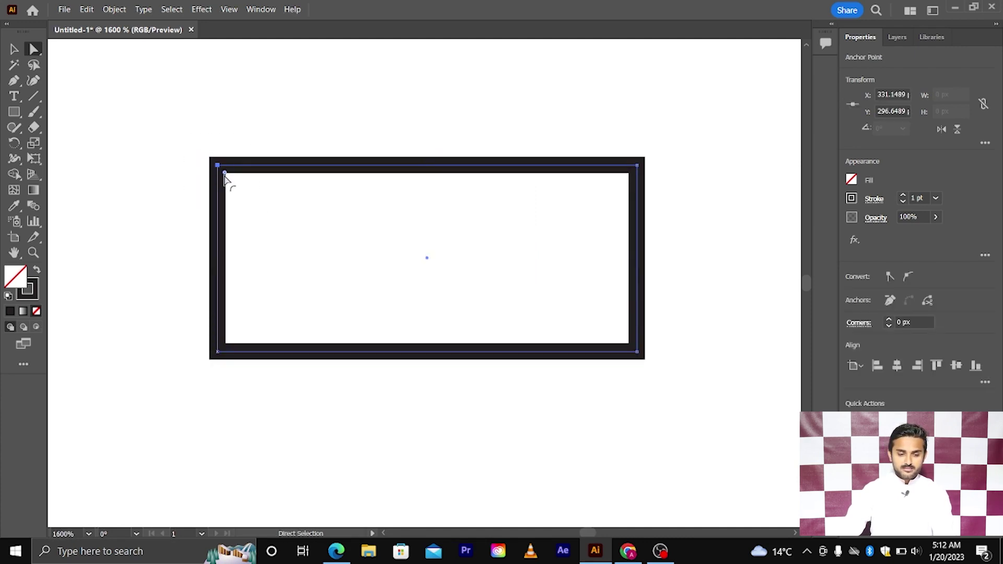
drag(224, 174, 465, 336)
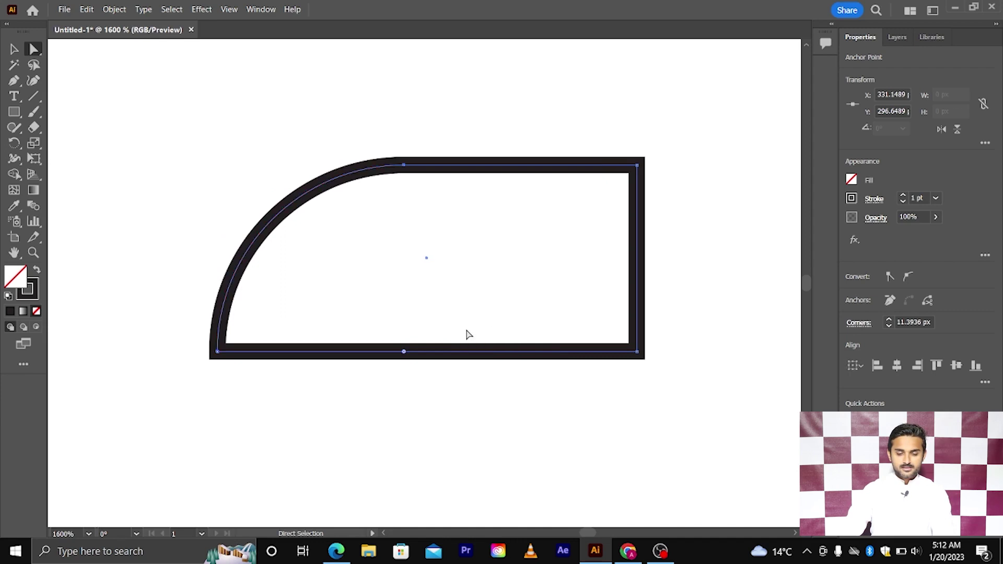
Select the lower-right anchor point and round that corner to 11.3936 px, forming a leaf shape
drag(606, 393, 678, 321)
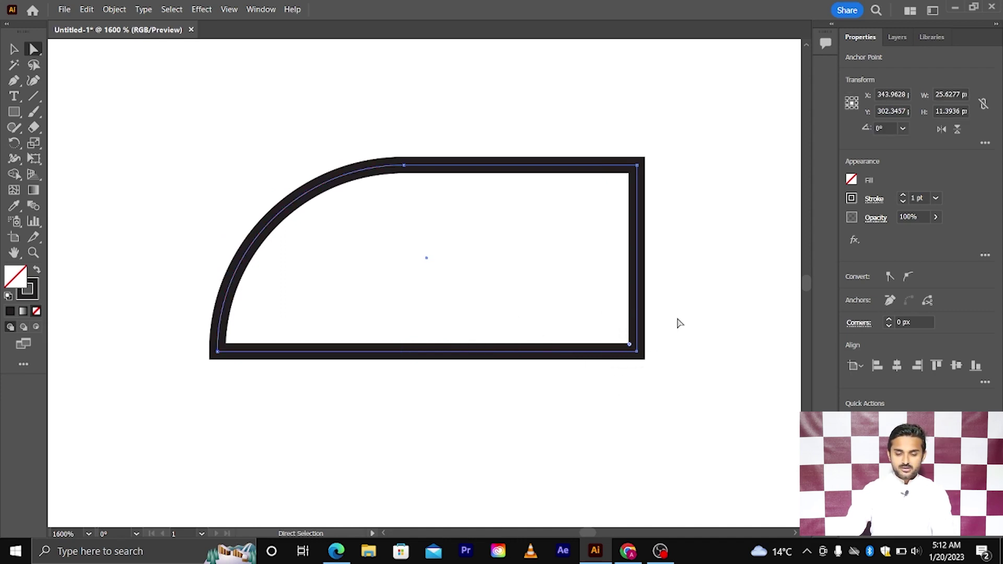
drag(632, 349, 345, 230)
scroll(345, 230, down, 1)
scroll(451, 247, up, 1)
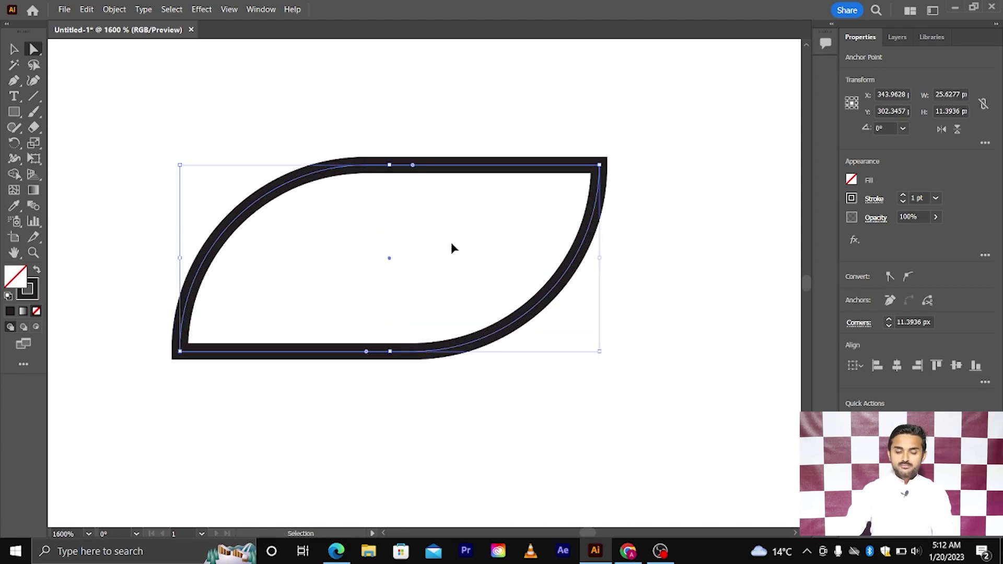
Undo both corner roundings to restore the plain rectangle
key(ctrl+z)
key(ctrl+z)
key(ctrl+z)
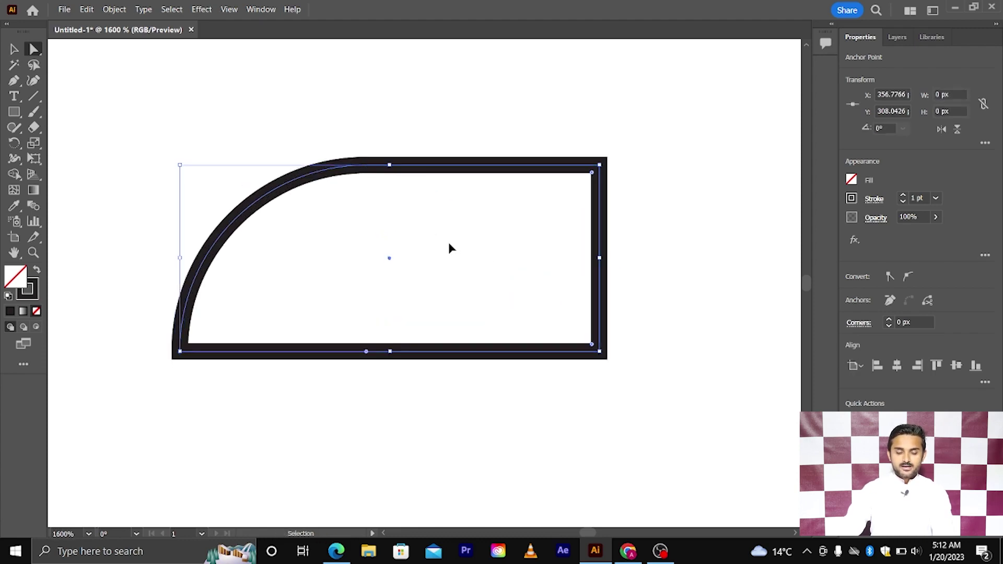
scroll(451, 247, down, 1)
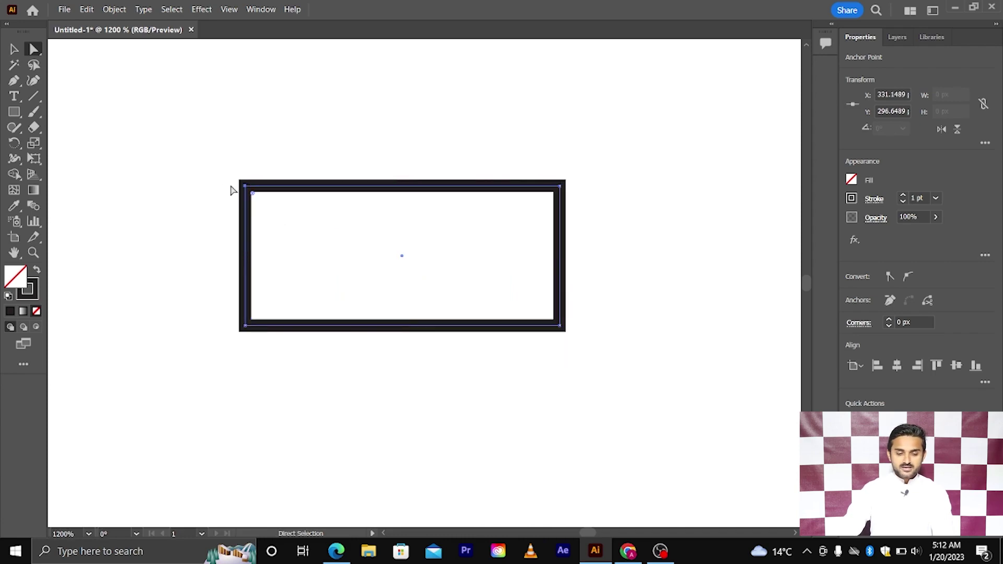
Select all four anchor points and round every corner to the maximum, turning the rectangle into a pill shape
drag(223, 170, 604, 363)
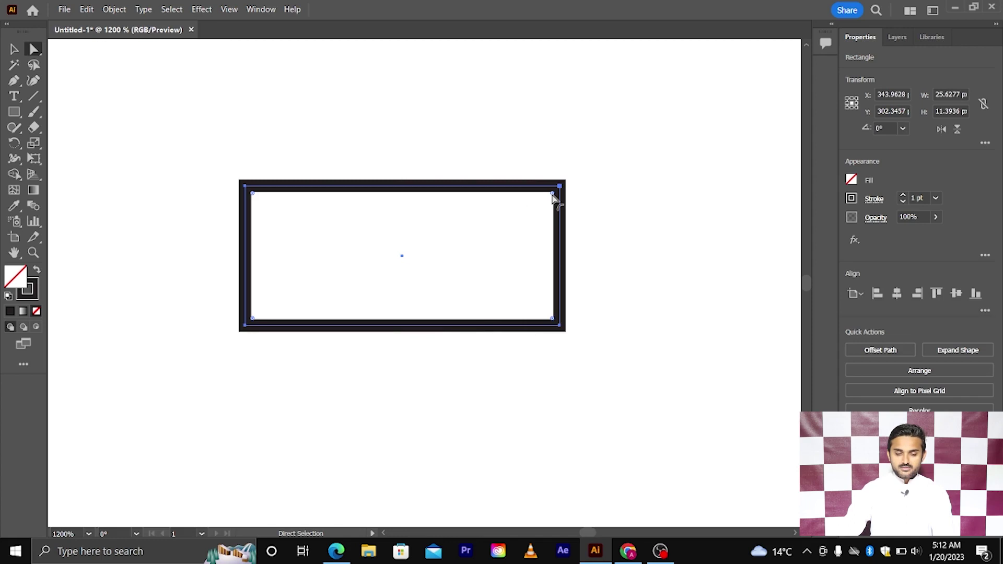
drag(553, 198, 418, 233)
key(ctrl+Right)
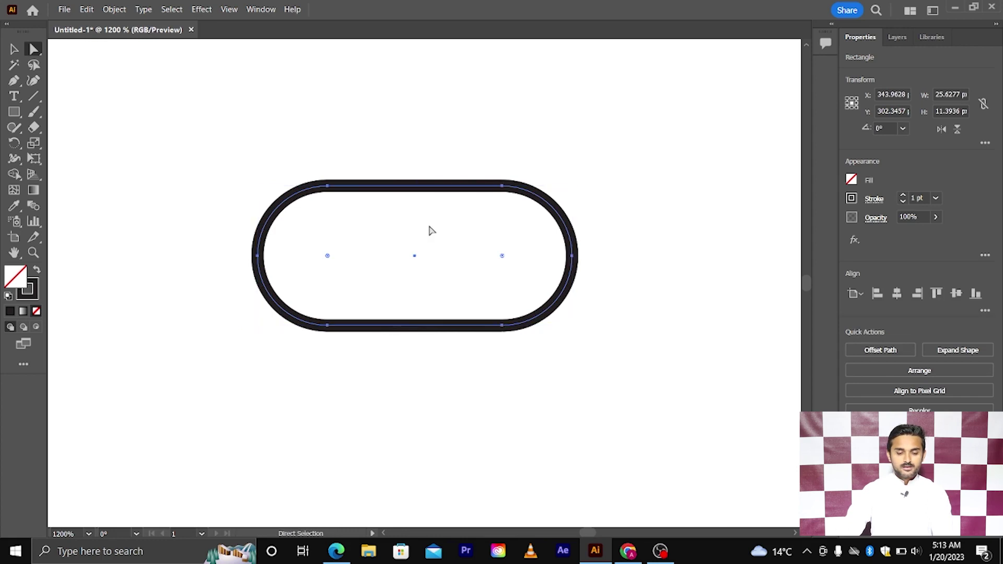
Give the pill shape a bright red fill, F20303
key(ctrl+Right)
key(ctrl+Right)
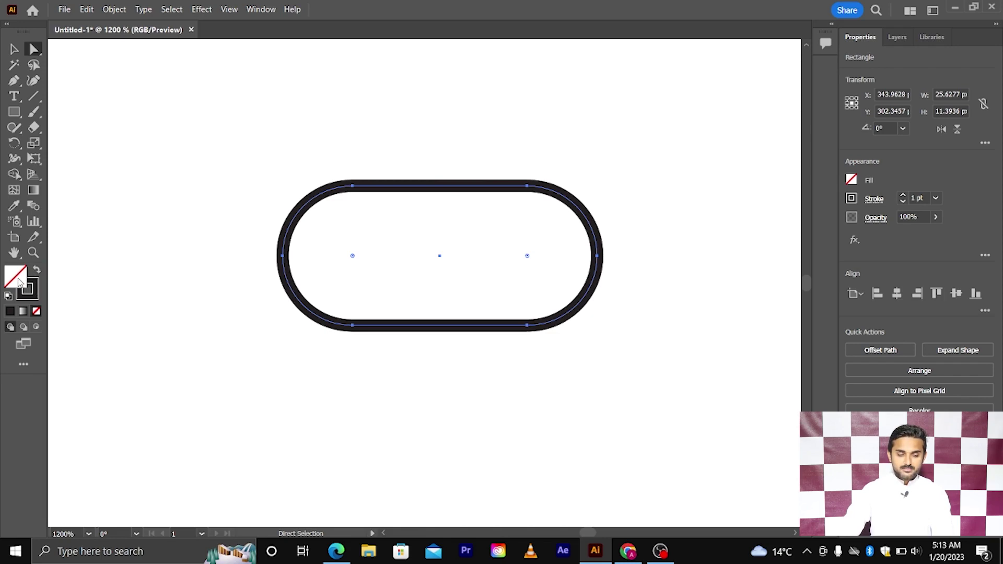
double_click(16, 277)
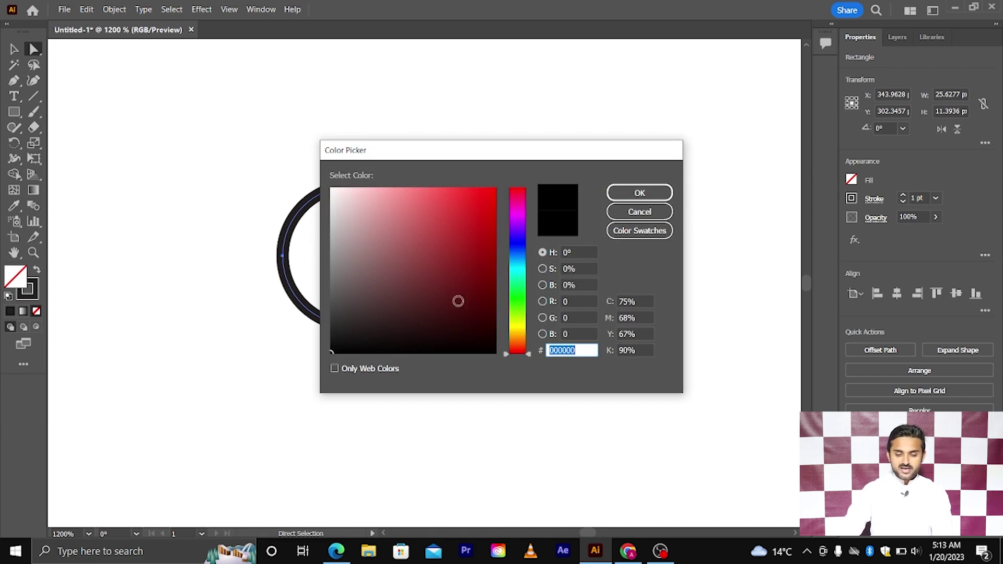
click(495, 199)
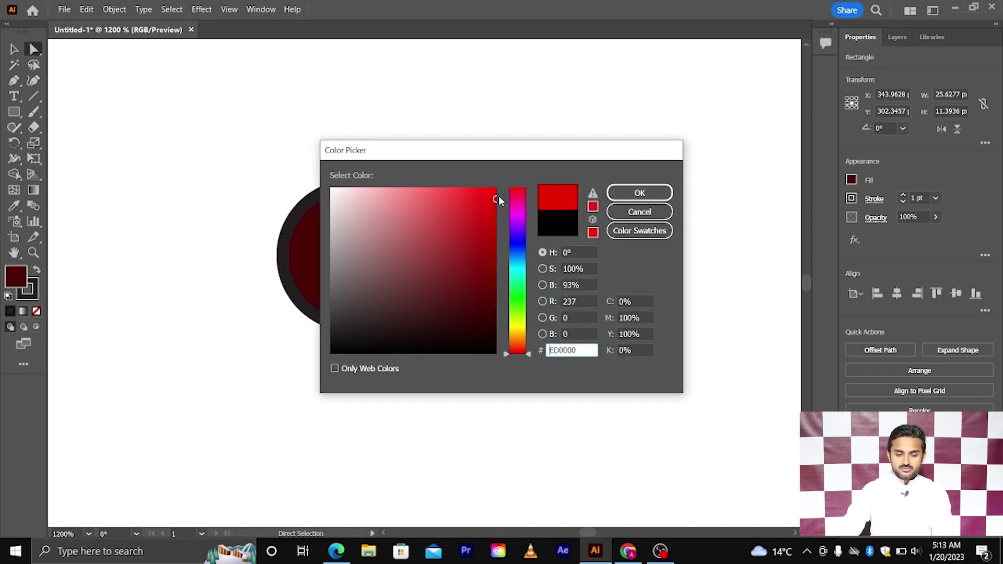
click(644, 198)
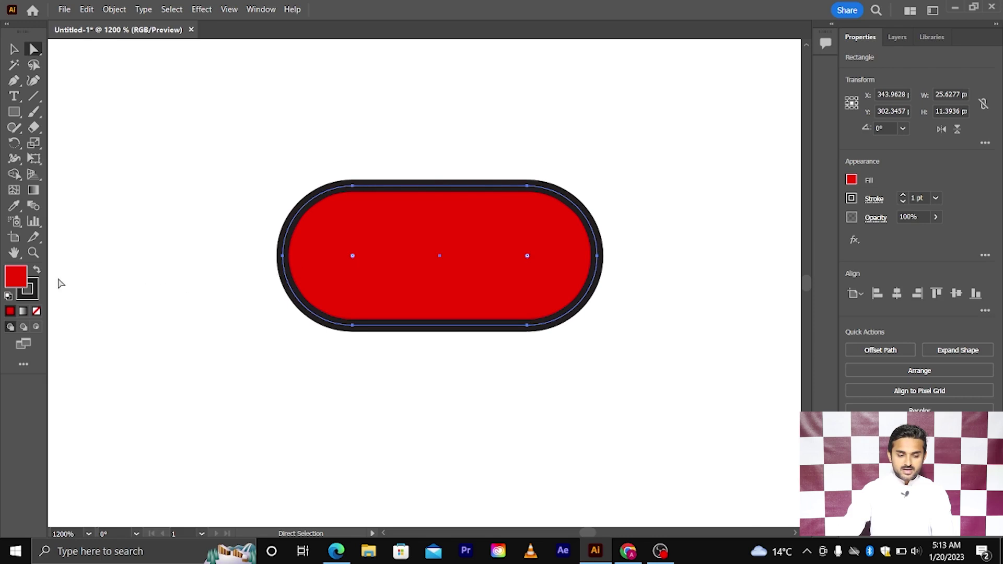
Remove the dark stroke from the red pill shape by setting the stroke to None
click(35, 291)
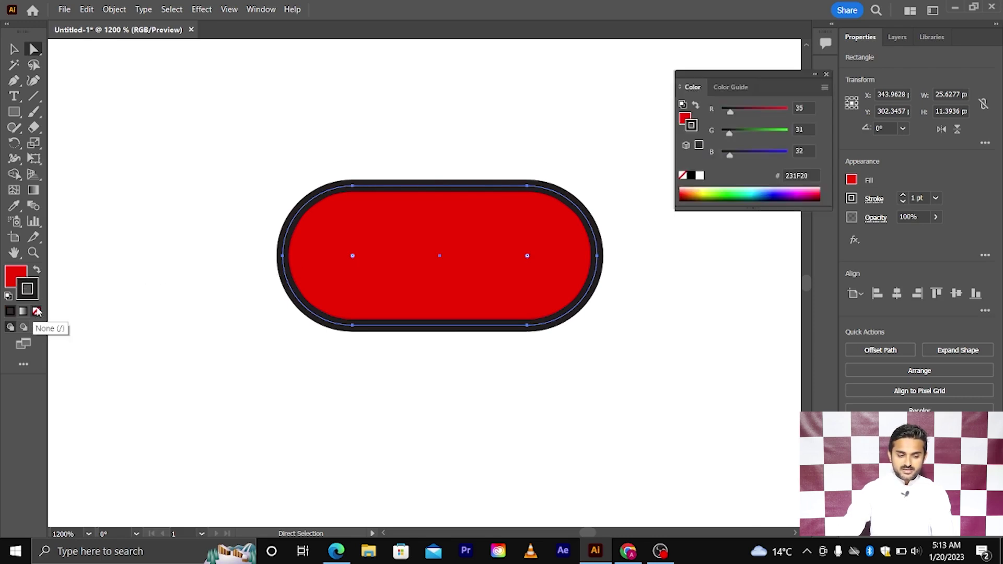
click(36, 311)
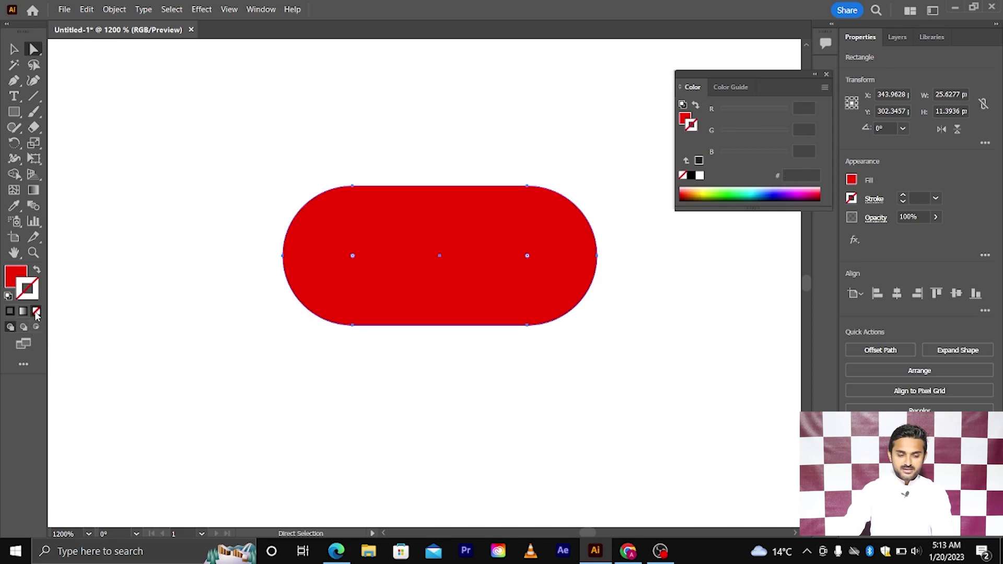
key(ctrl)
scroll(409, 308, right, 1)
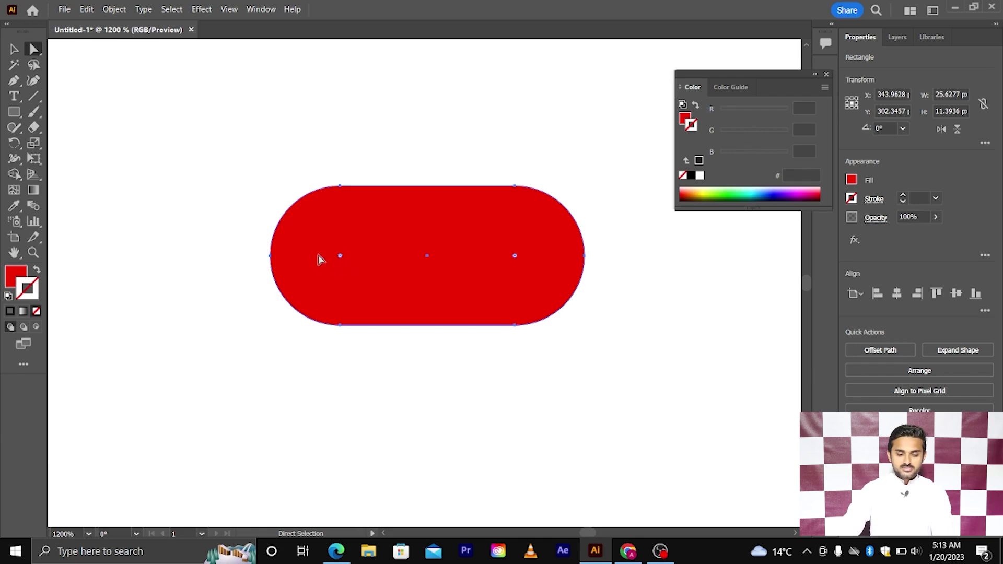
Swap the pill's fill and stroke back and forth, ending with the red fill and no stroke
click(37, 272)
click(37, 272)
click(38, 272)
click(38, 272)
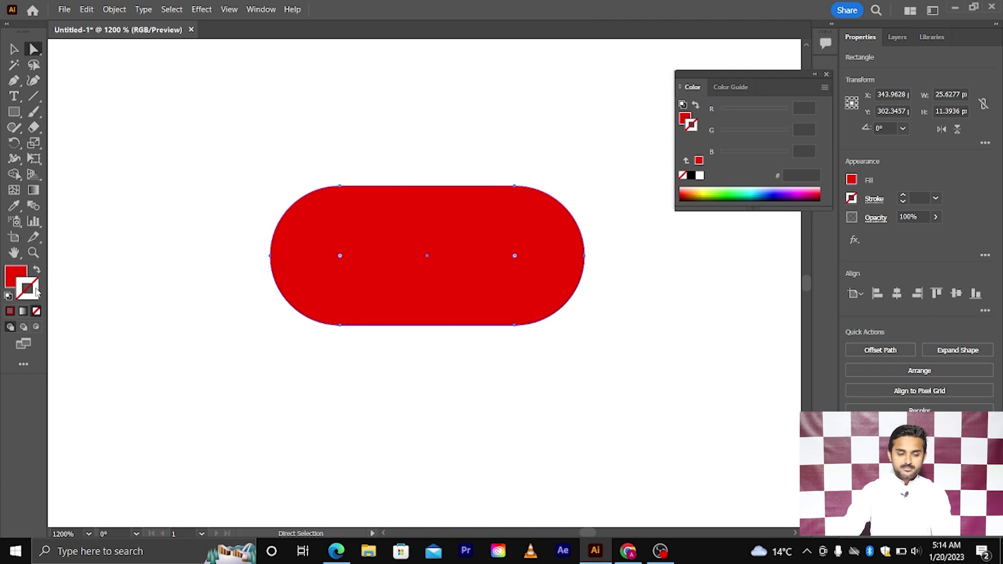
Set the pill's stroke color to black, 000000
double_click(35, 292)
click(495, 353)
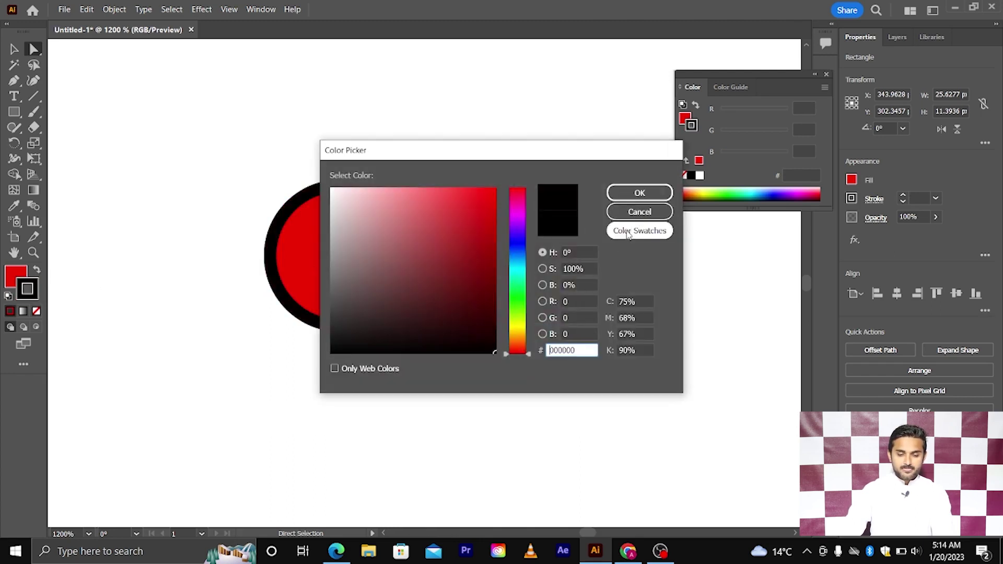
click(639, 194)
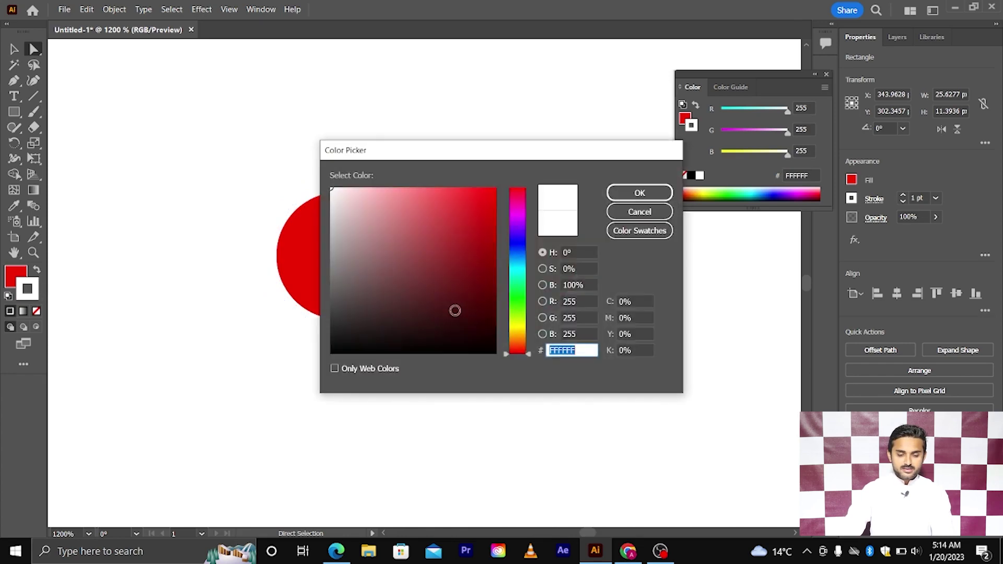
click(488, 354)
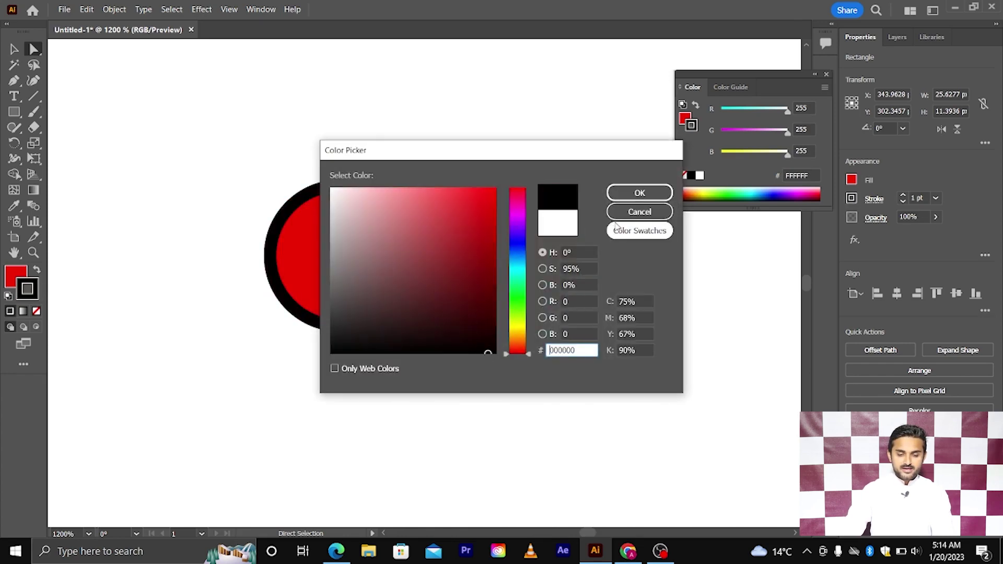
click(639, 193)
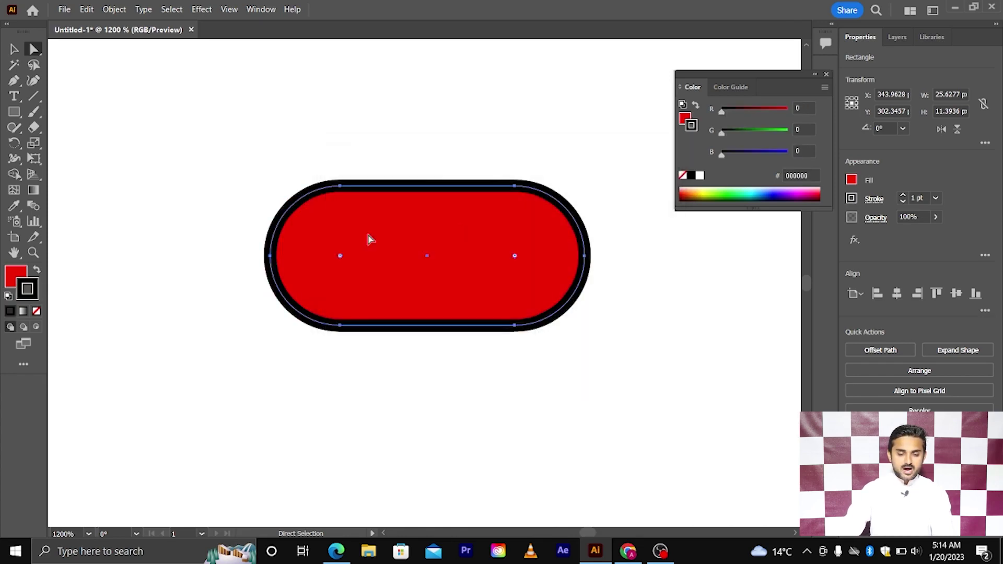
Swap the pill's red fill and black stroke several times, ending with red as the fill
click(38, 271)
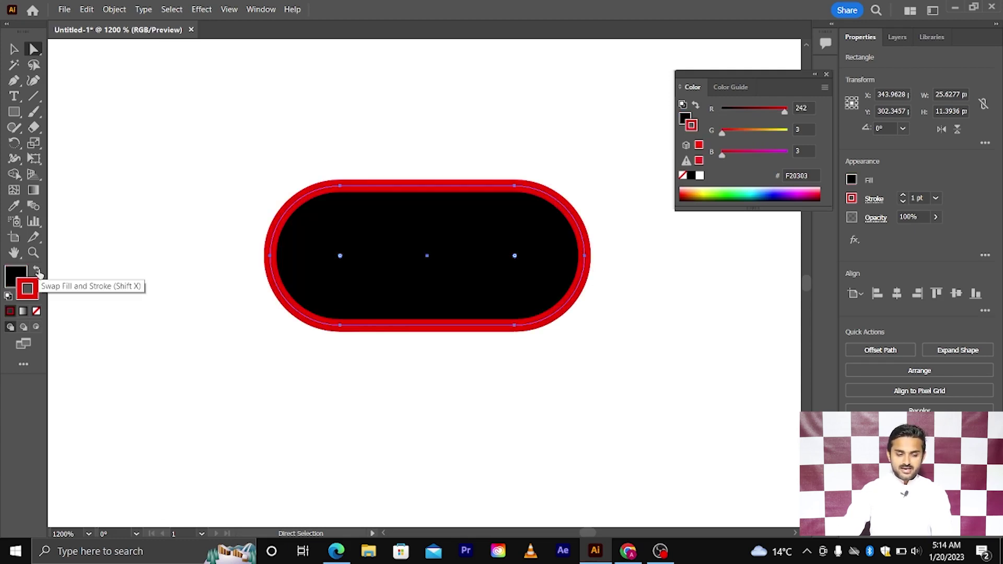
double_click(38, 273)
double_click(38, 272)
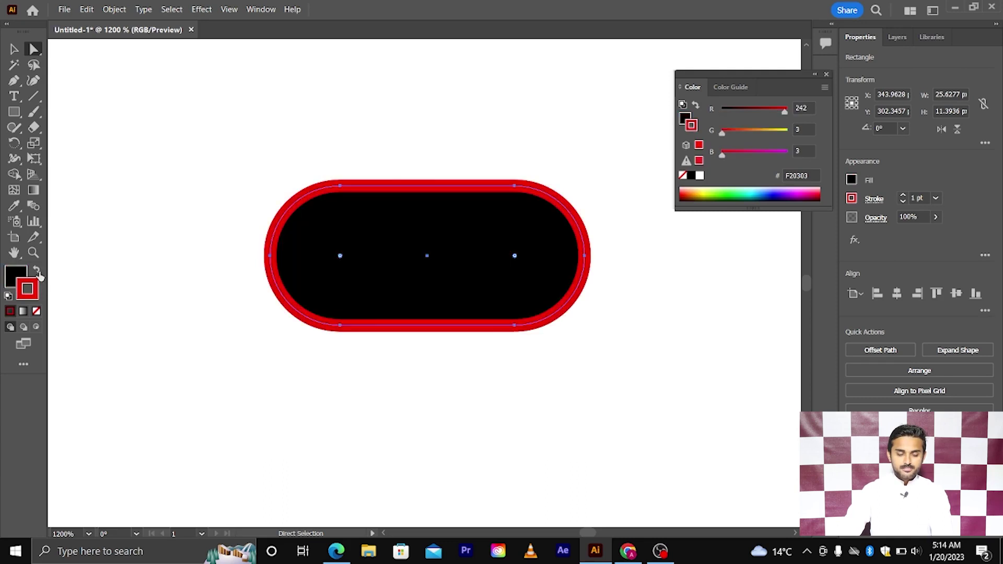
click(38, 273)
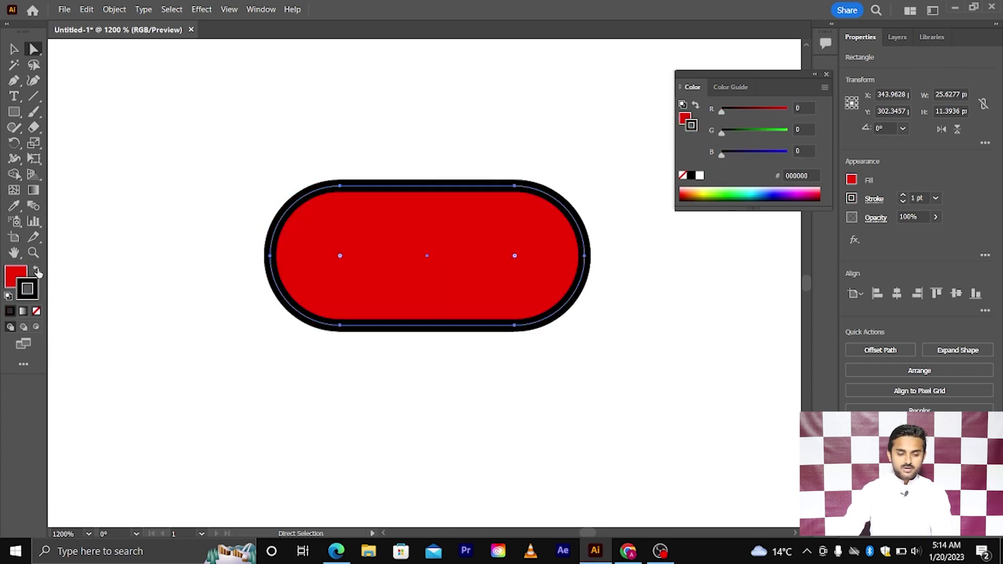
Remove the pill's black stroke and change its fill to orange-red, FF4A03
click(36, 312)
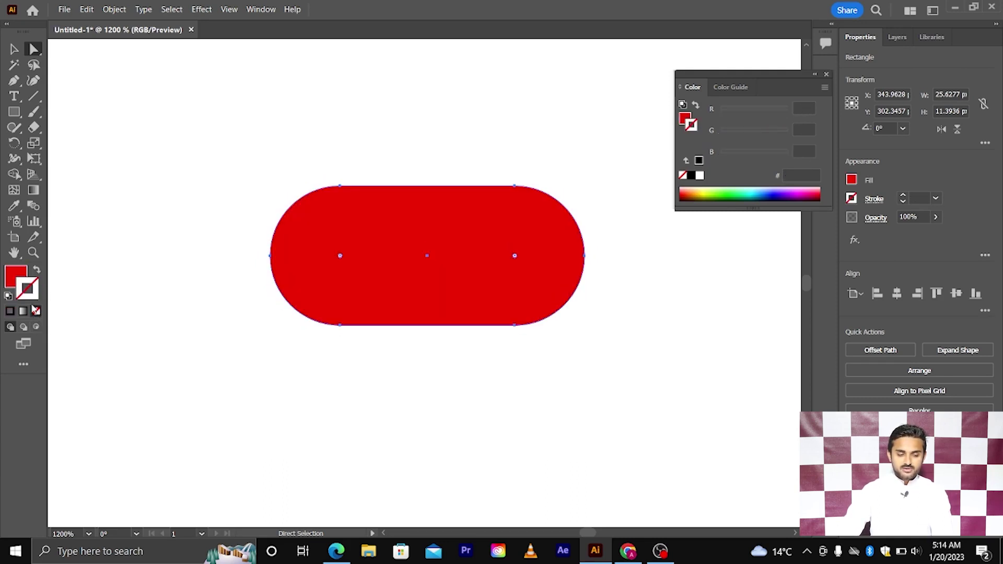
click(12, 277)
scroll(329, 295, down, 1)
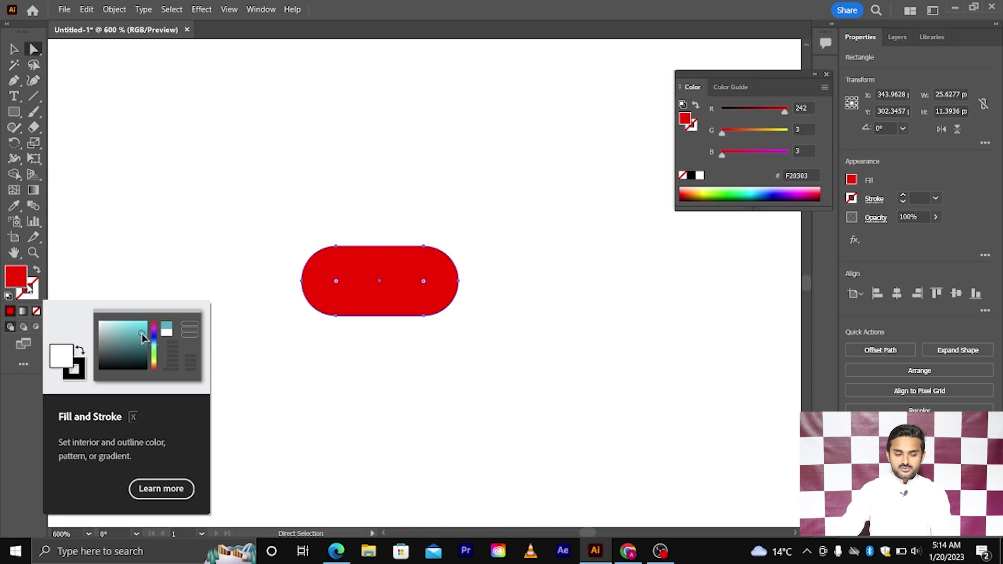
double_click(20, 280)
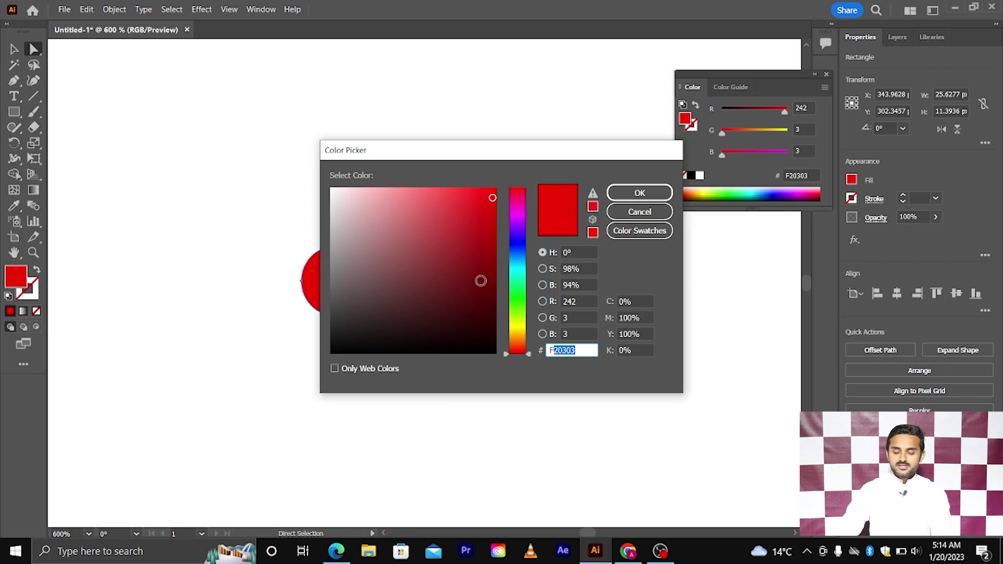
click(470, 252)
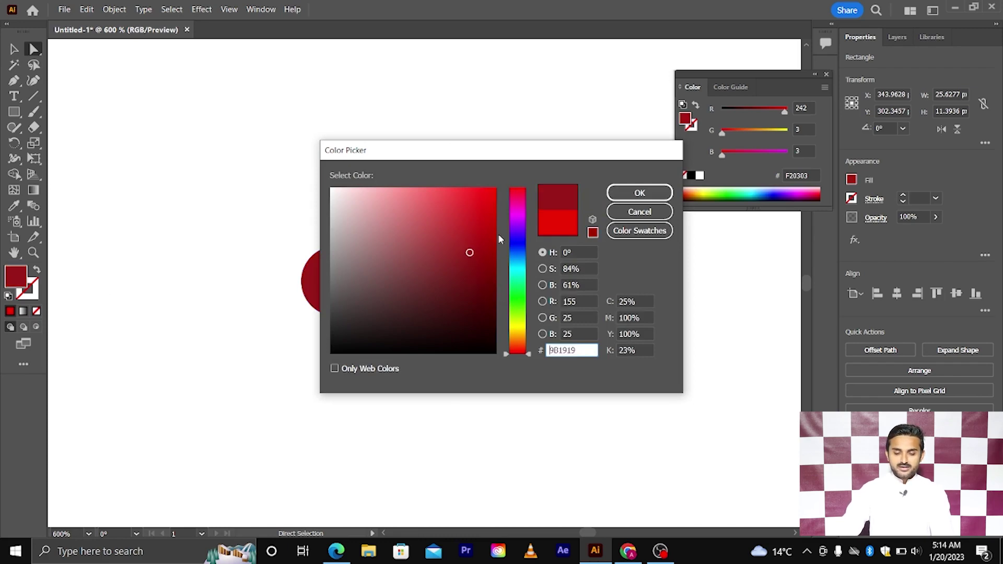
click(519, 254)
mouse_move(523, 257)
mouse_down()
mouse_move(521, 266)
mouse_move(487, 220)
mouse_move(491, 209)
mouse_move(495, 265)
mouse_move(525, 346)
mouse_up()
drag(472, 258, 496, 188)
click(638, 194)
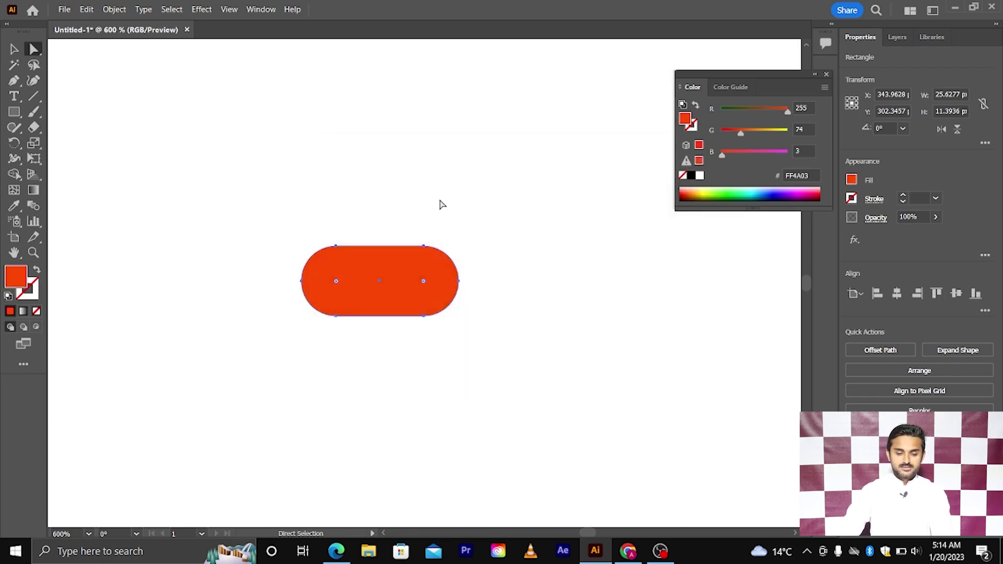
Marquee-select the whole orange-red pill shape and delete it to clear the canvas
click(441, 201)
scroll(404, 206, down, 1)
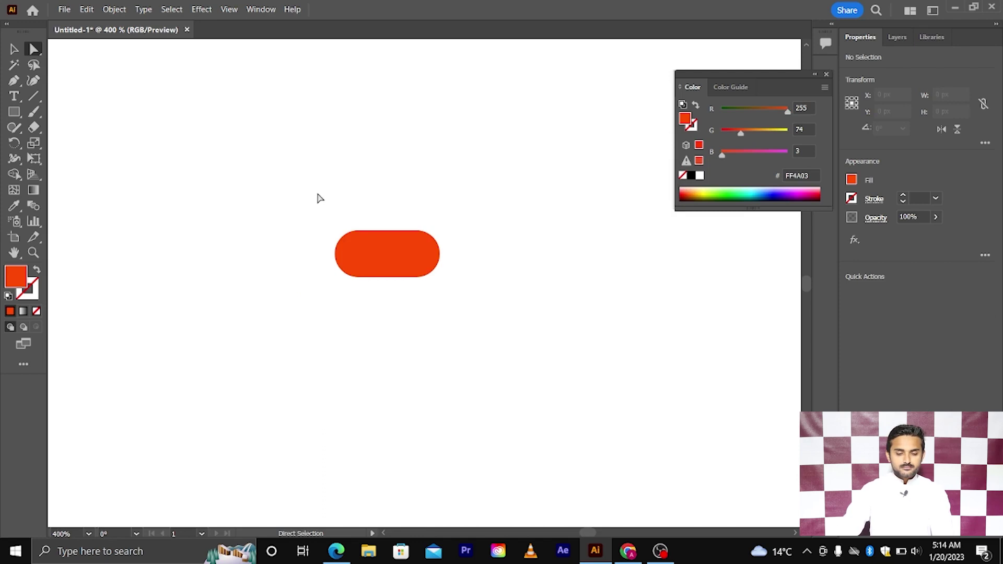
drag(318, 199, 461, 300)
key(Delete)
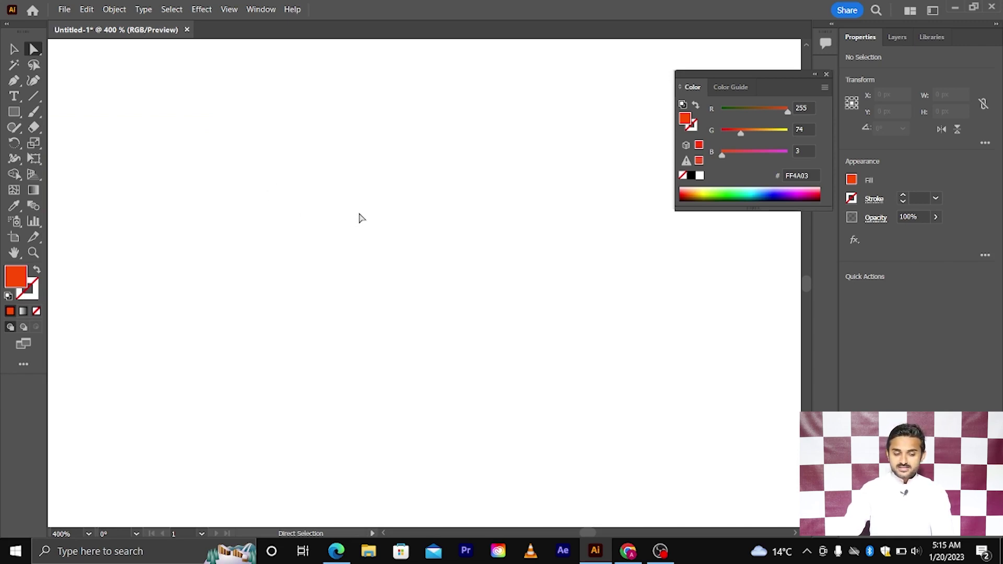
Choose the Ellipse tool and swap fill and stroke to get an orange-red stroke with no fill
click(16, 114)
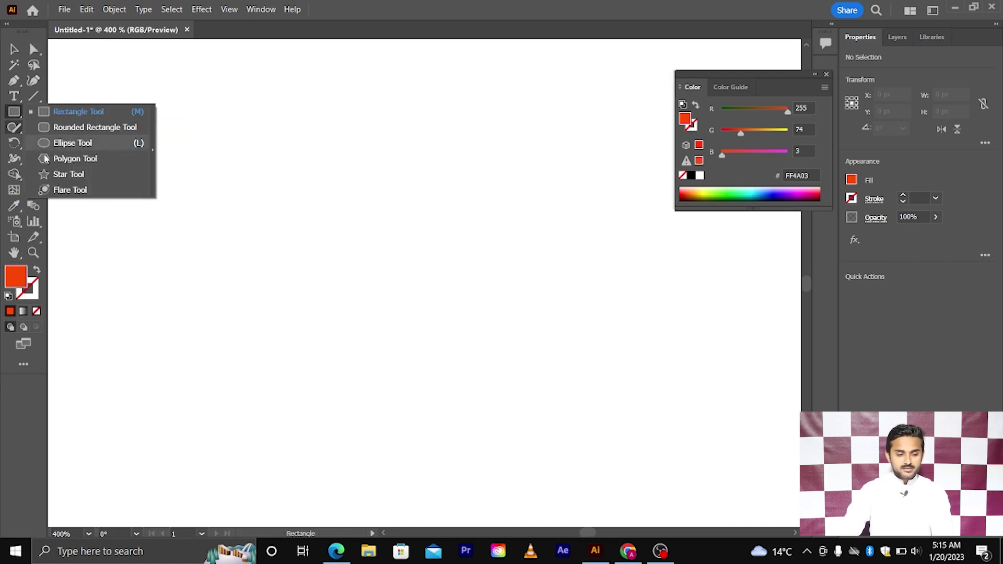
click(64, 144)
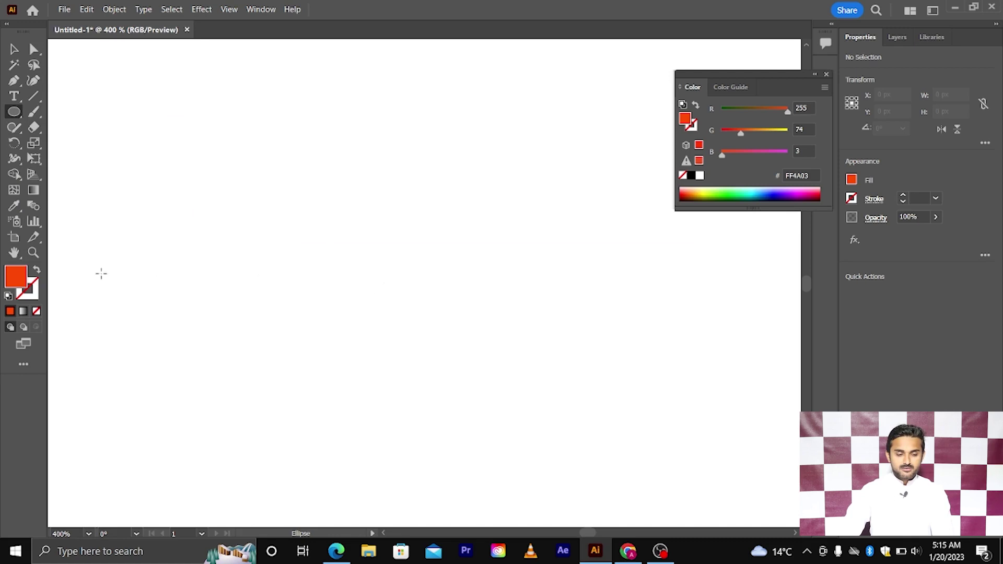
click(37, 273)
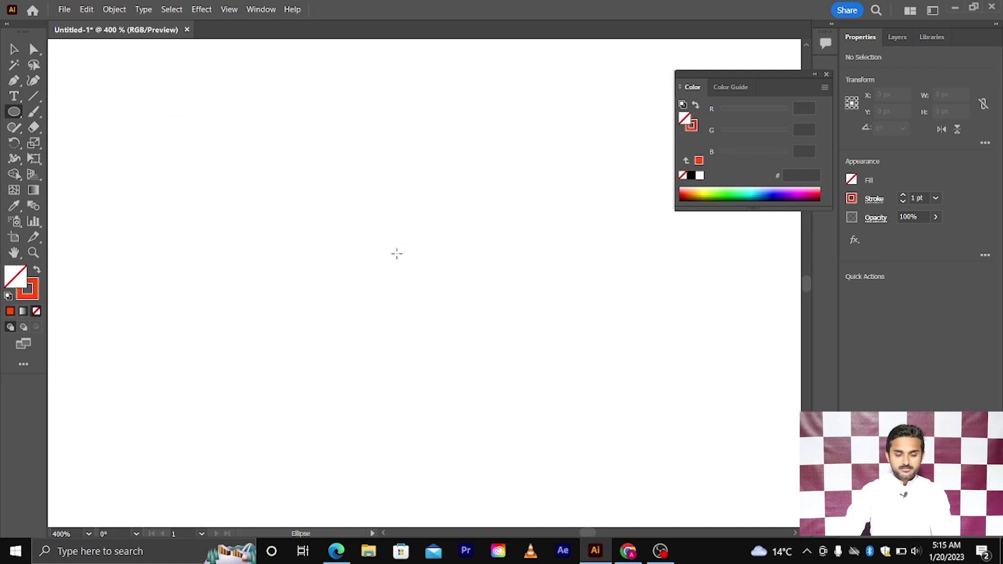
Draw a trial circle 12 px in diameter and undo it
drag(385, 270, 410, 294)
scroll(393, 286, up, 2)
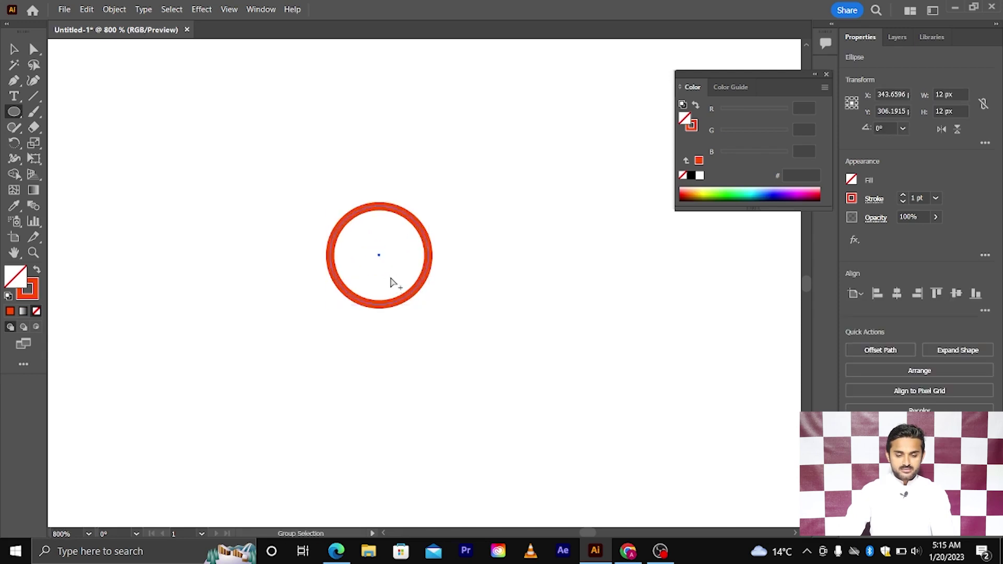
scroll(391, 277, up, 2)
key(ctrl+z)
Draw an unfilled circle about 4.85 px in diameter and switch to the Selection tool to show its bounding box
drag(391, 260, 429, 298)
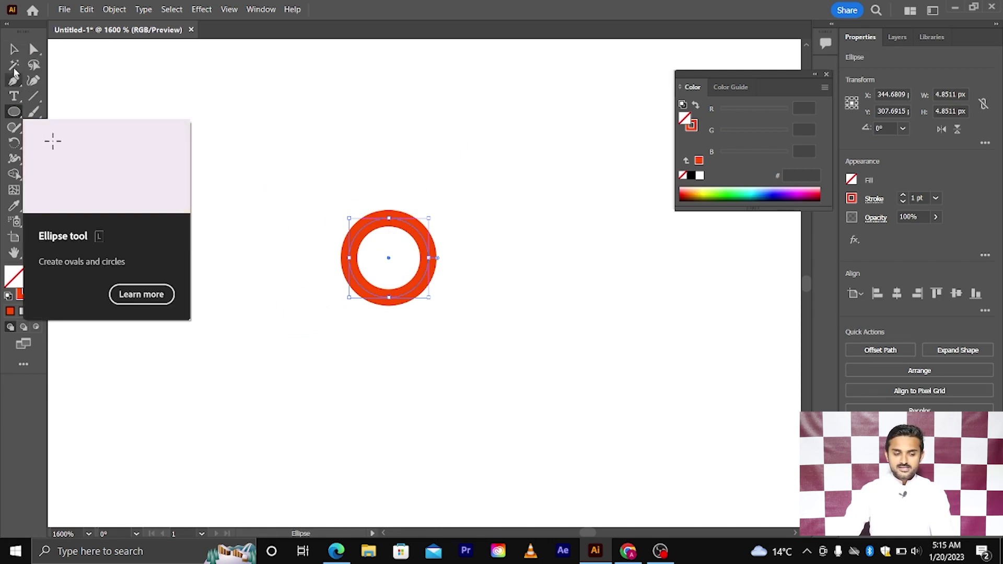
click(14, 50)
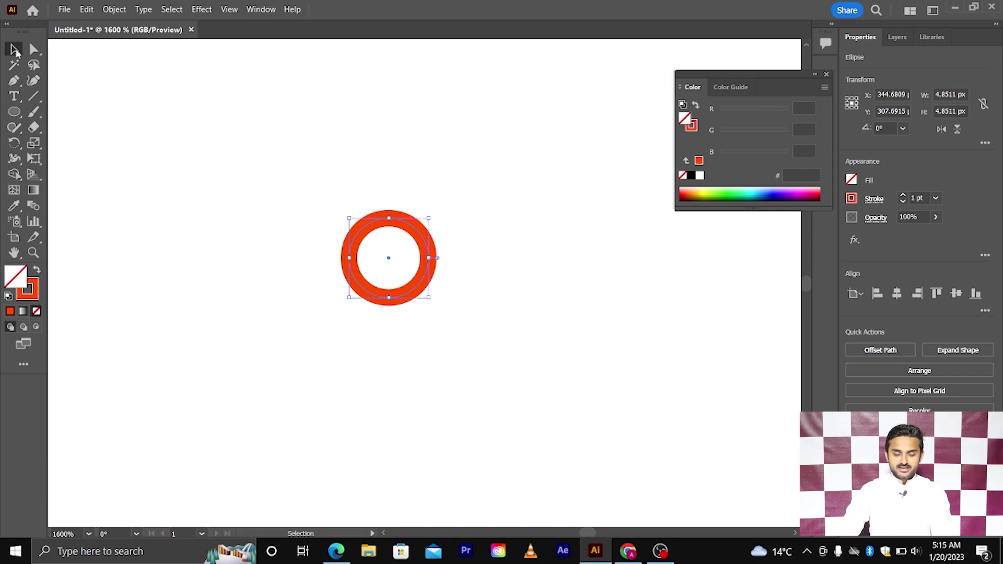
scroll(429, 229, down, 1)
scroll(431, 228, up, 1)
scroll(430, 228, left, 3)
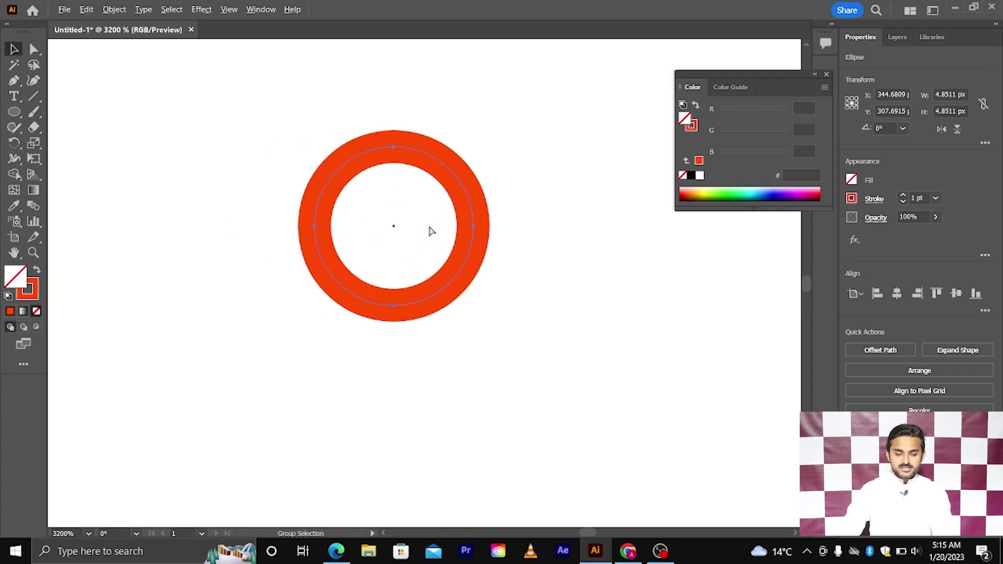
scroll(426, 219, up, 2)
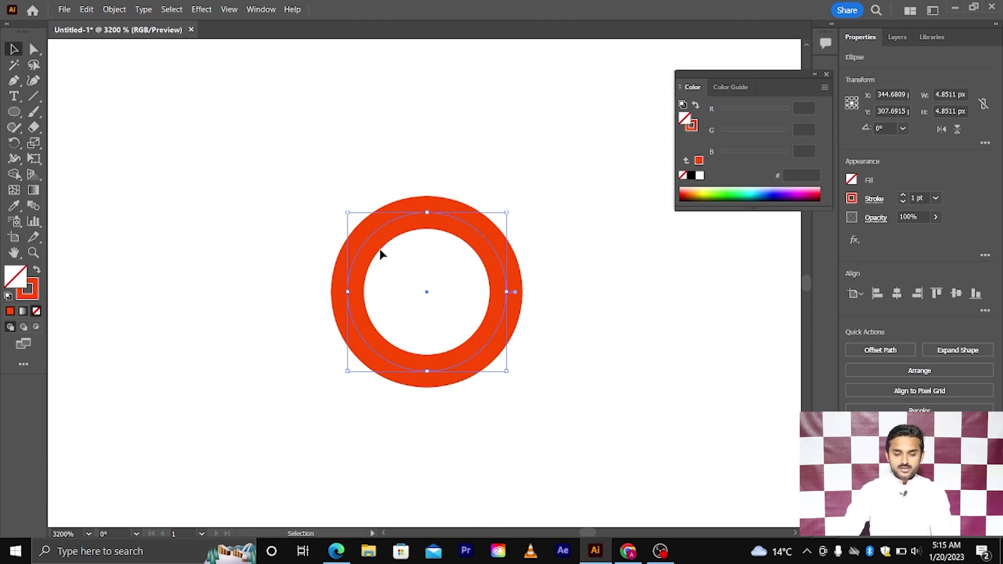
Select only the circle's top anchor point with the Direct Selection tool and delete it, leaving the lower semicircular arc
click(42, 54)
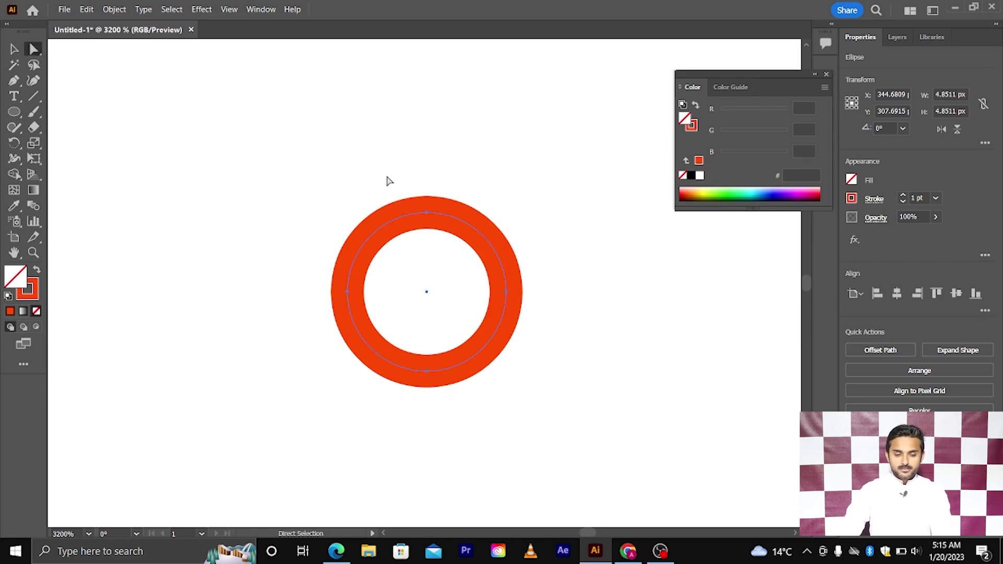
drag(416, 194, 460, 253)
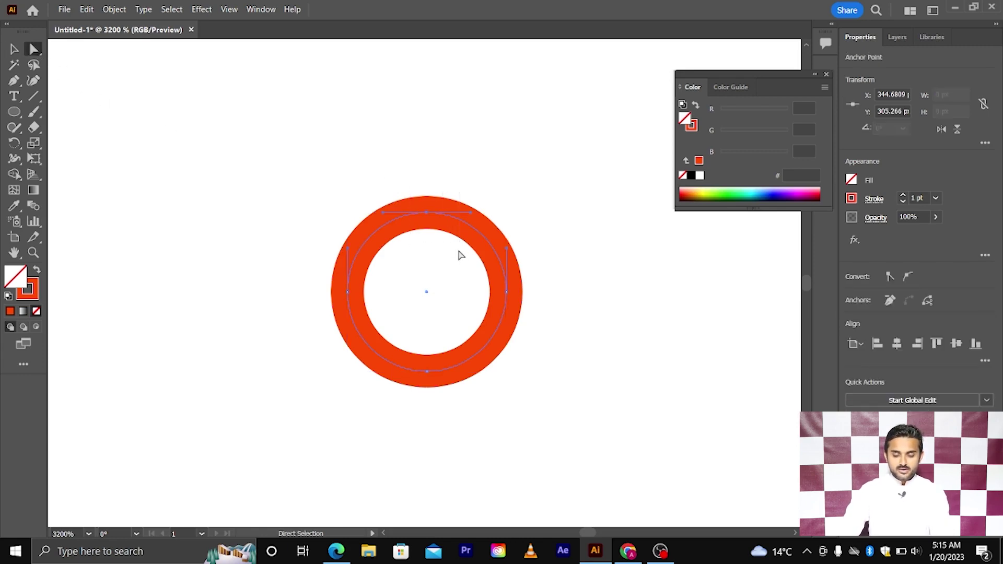
key(Delete)
key(ctrl+minus)
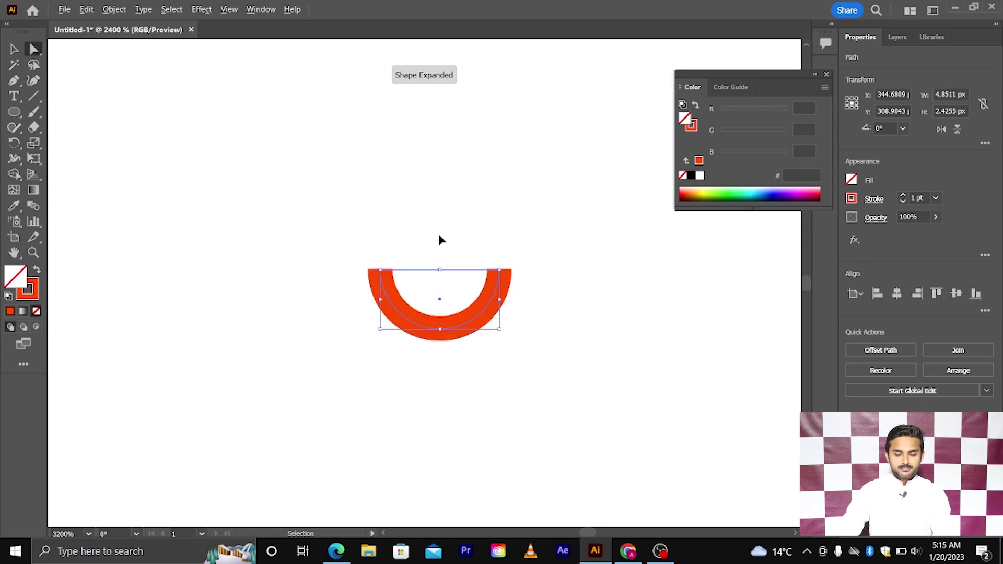
key(ctrl+plus)
key(ctrl+plus)
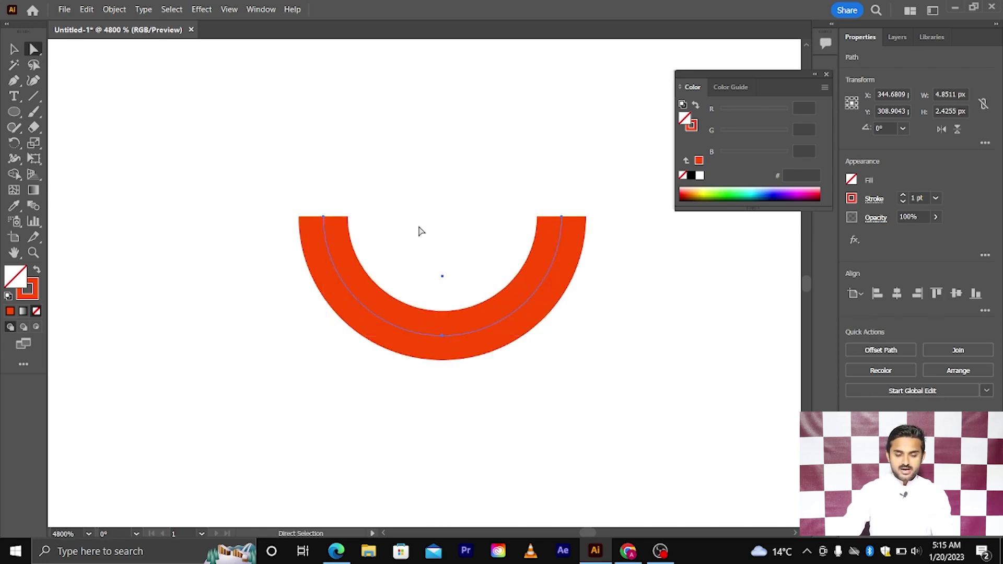
key(ctrl+minus)
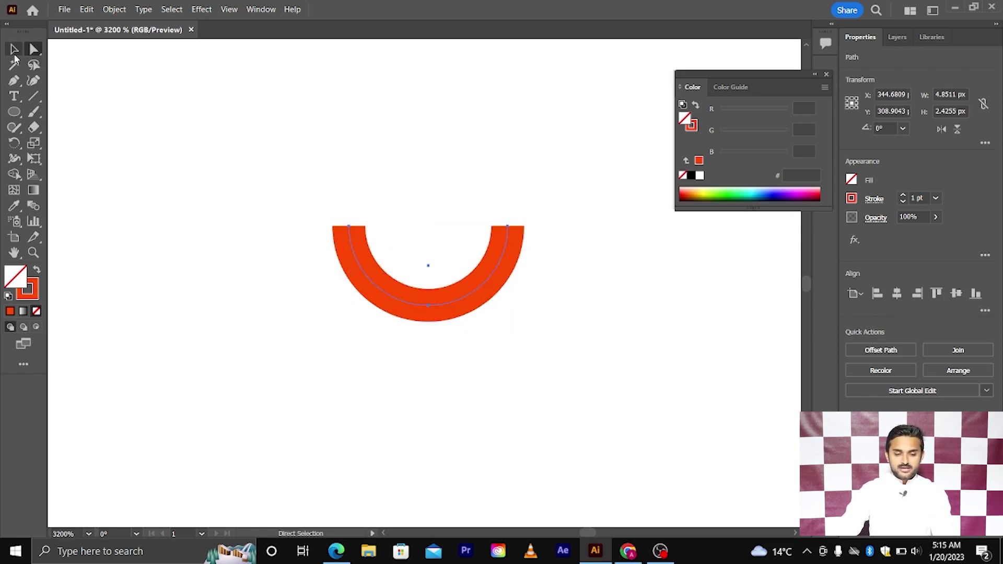
Deselect the arc and draw a tall unfilled rectangle about 0.99 px by 3.78 px, centred above and partly inside the arc
click(14, 56)
click(197, 152)
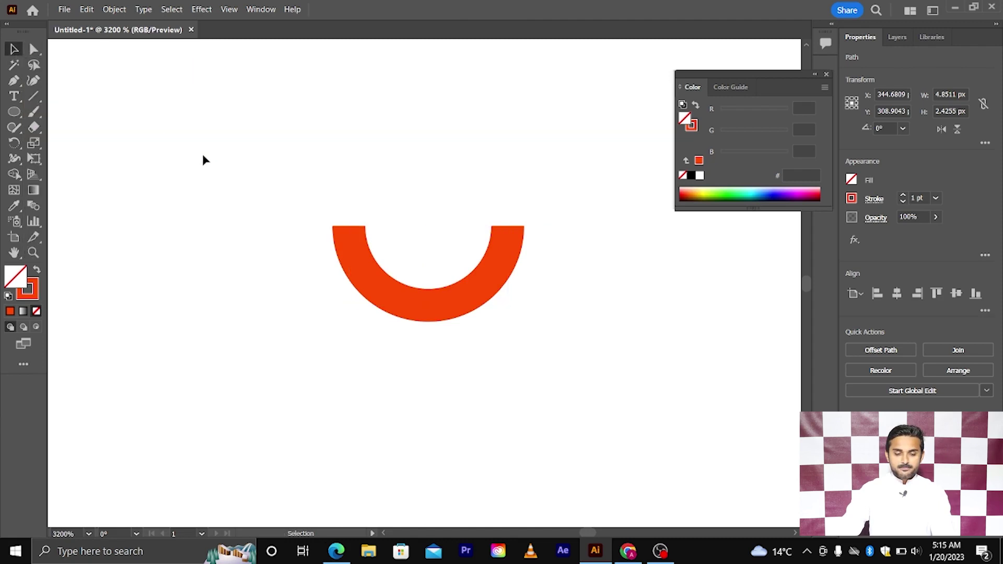
scroll(206, 212, up, 2)
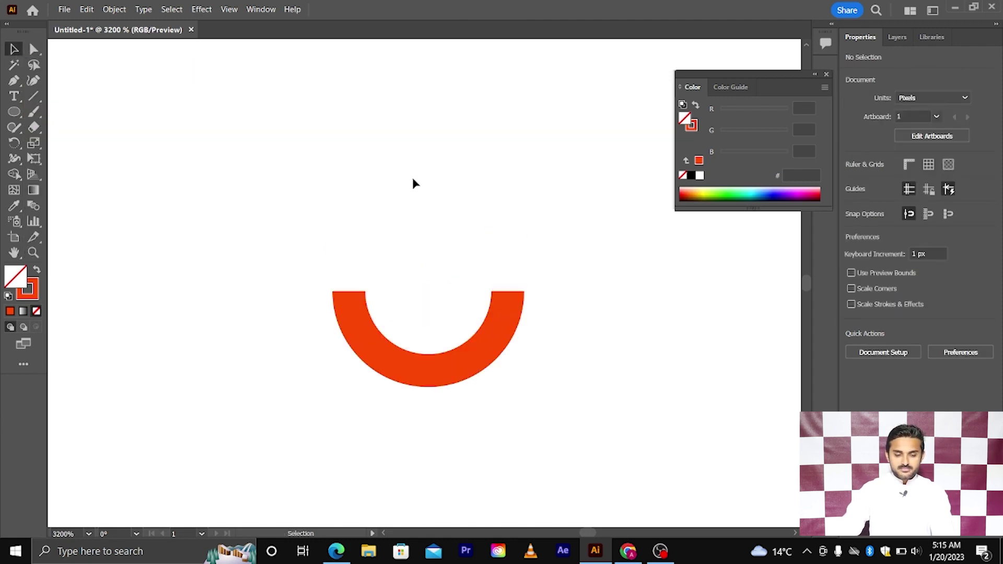
drag(441, 327, 442, 327)
click(14, 111)
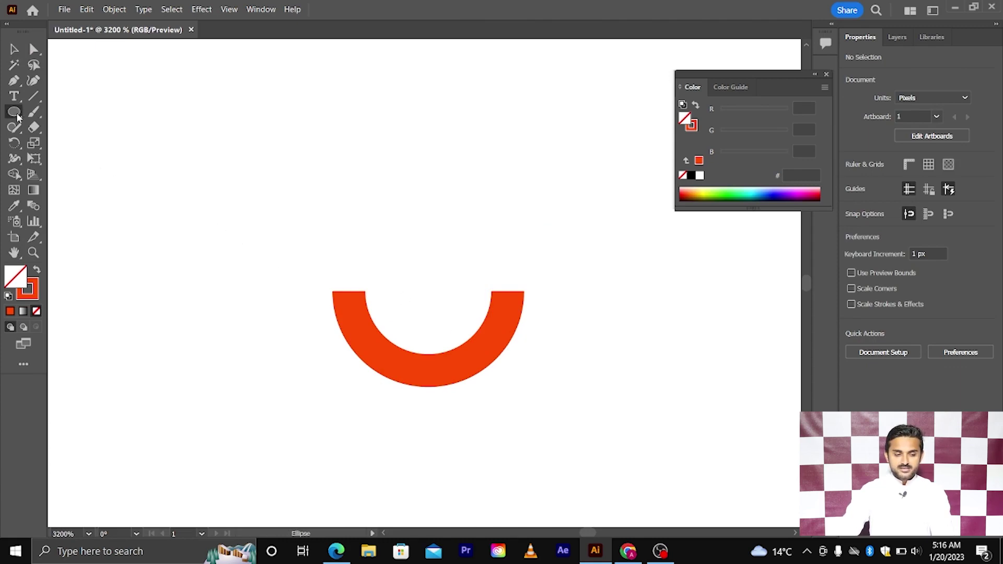
click(57, 113)
scroll(428, 206, down, 1)
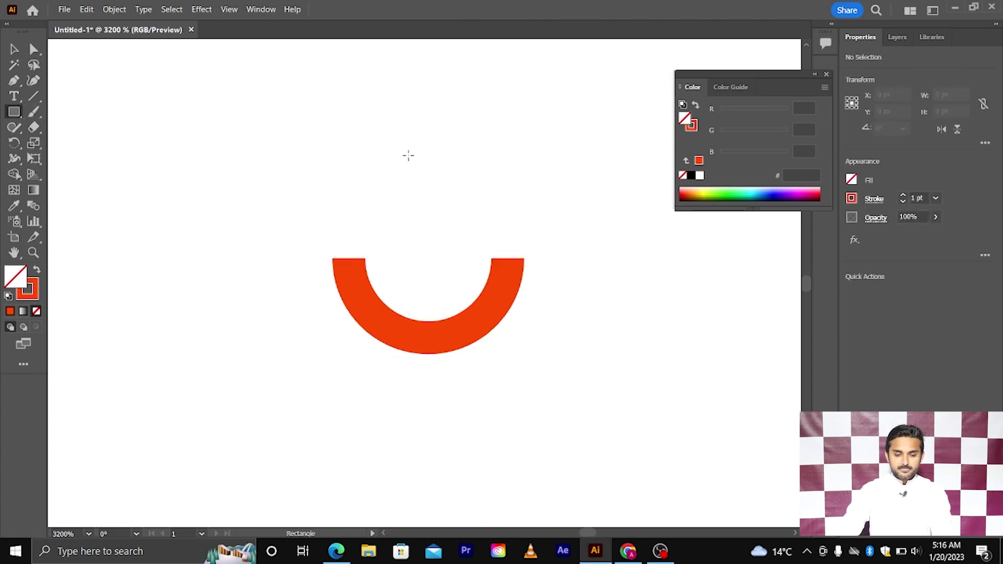
drag(411, 158, 444, 281)
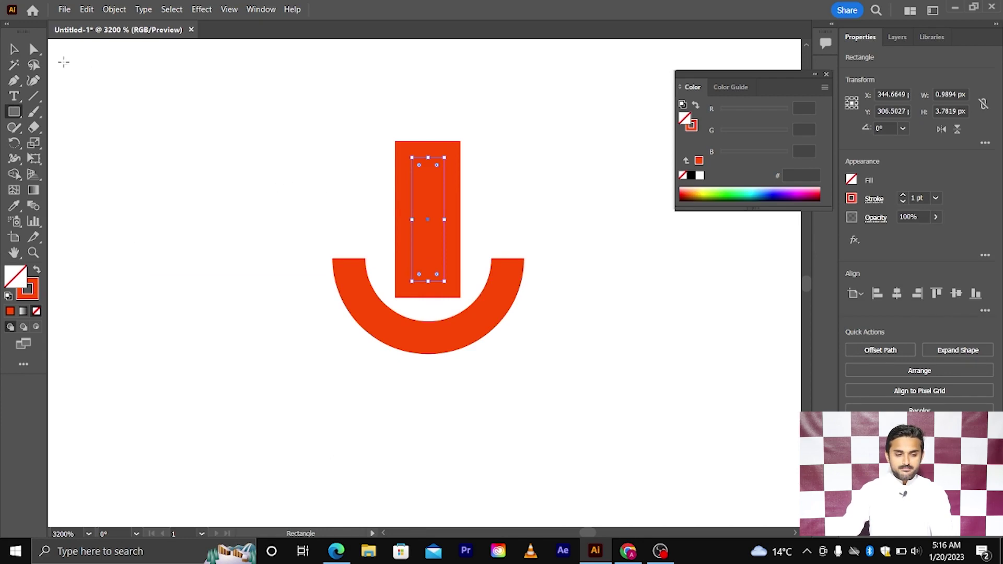
Fully round the tall rectangle's corners with the Direct Selection tool to form a capsule, and deselect it
click(33, 50)
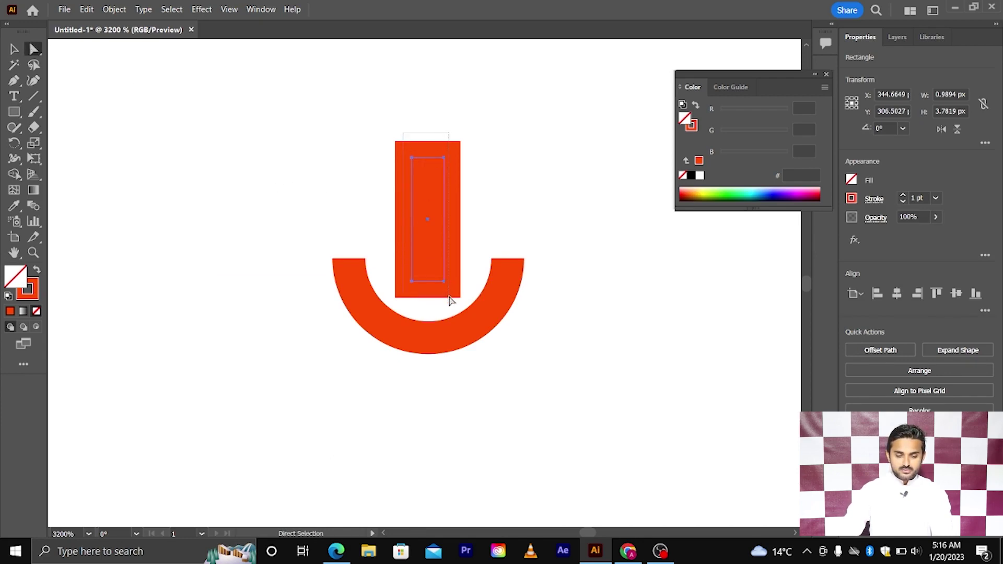
scroll(438, 176, up, 1)
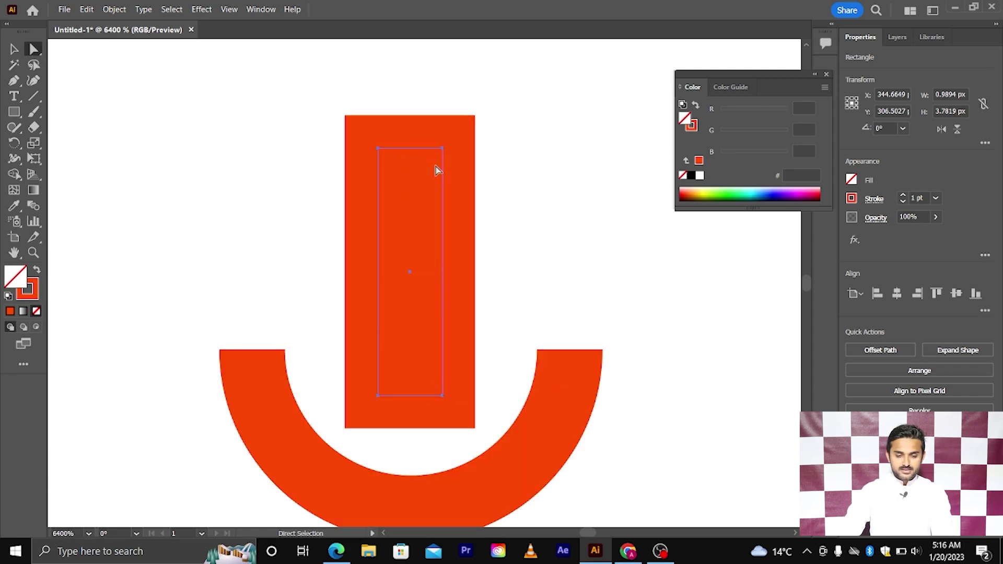
key(v)
drag(438, 162, 438, 162)
drag(423, 219, 415, 307)
scroll(457, 274, down, 3)
click(490, 246)
scroll(490, 245, down, 2)
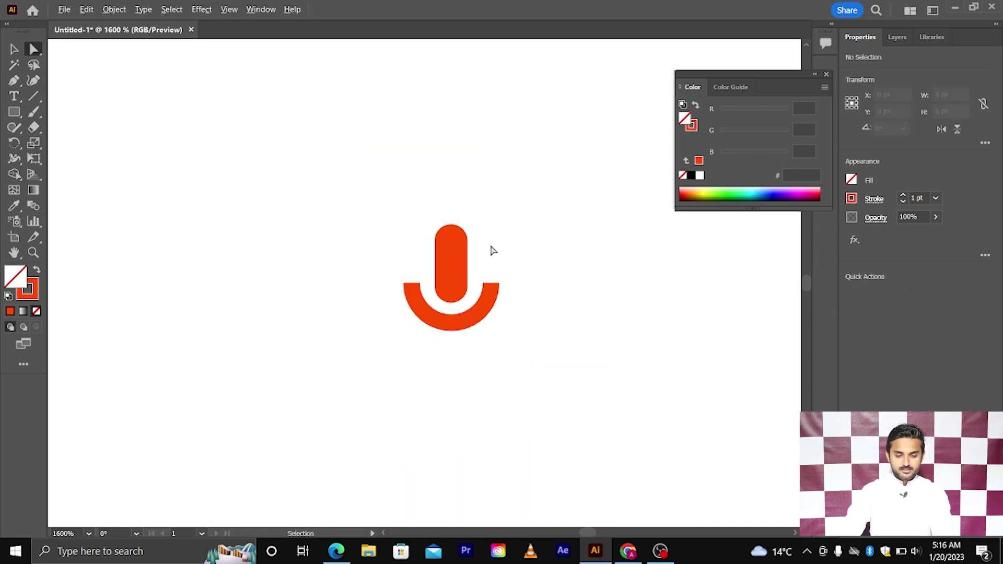
Inspect the capsule and arc at different magnifications, selecting the capsule to check its outline
scroll(476, 282, up, 1)
scroll(475, 282, up, 2)
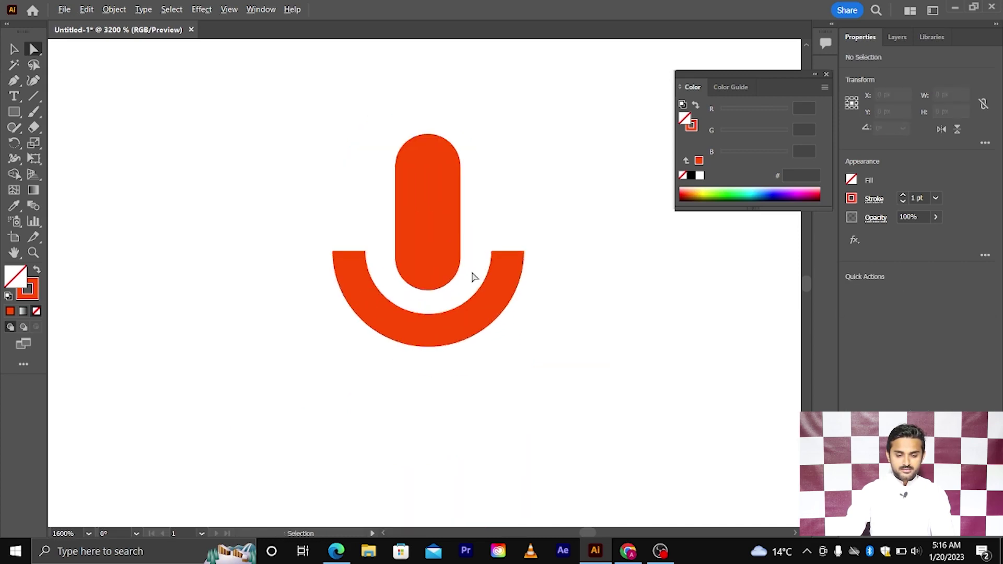
scroll(439, 235, up, 1)
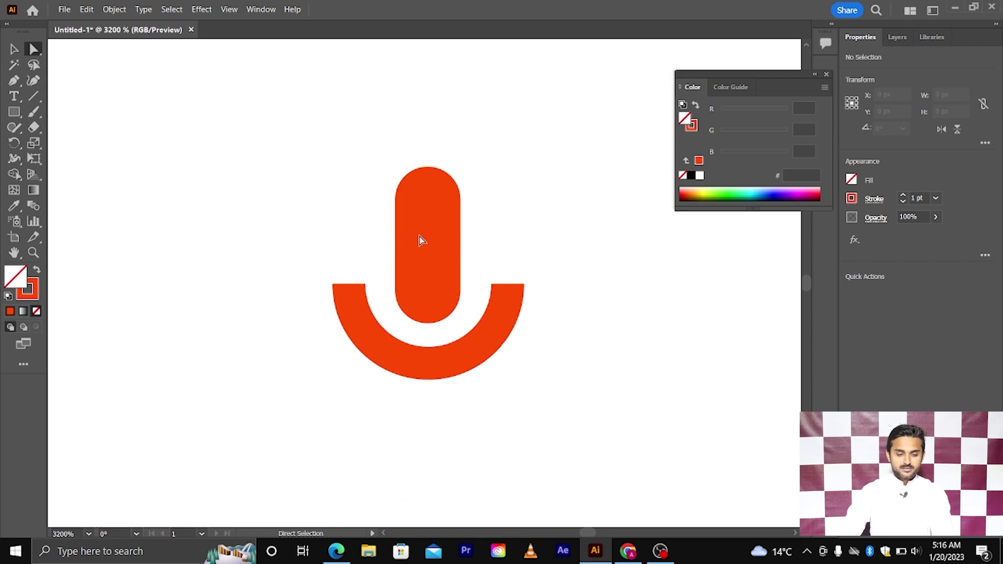
click(20, 49)
click(437, 212)
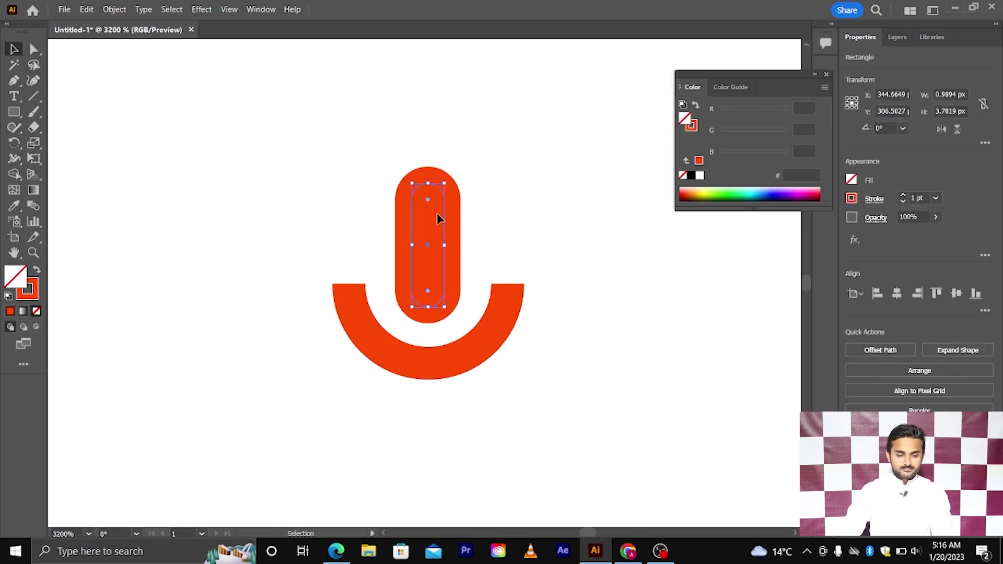
click(462, 201)
scroll(465, 204, down, 1)
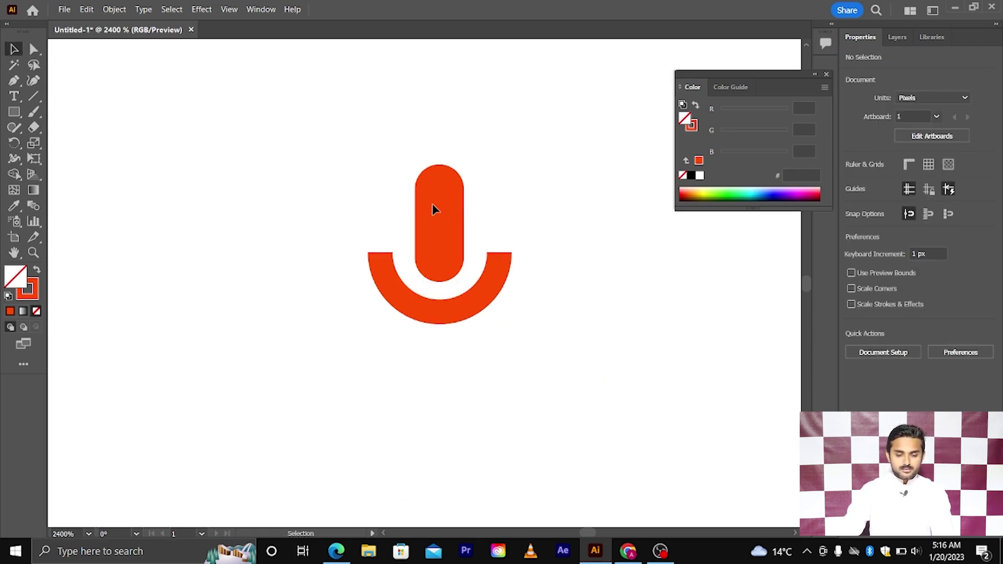
scroll(431, 204, down, 1)
scroll(440, 266, down, 1)
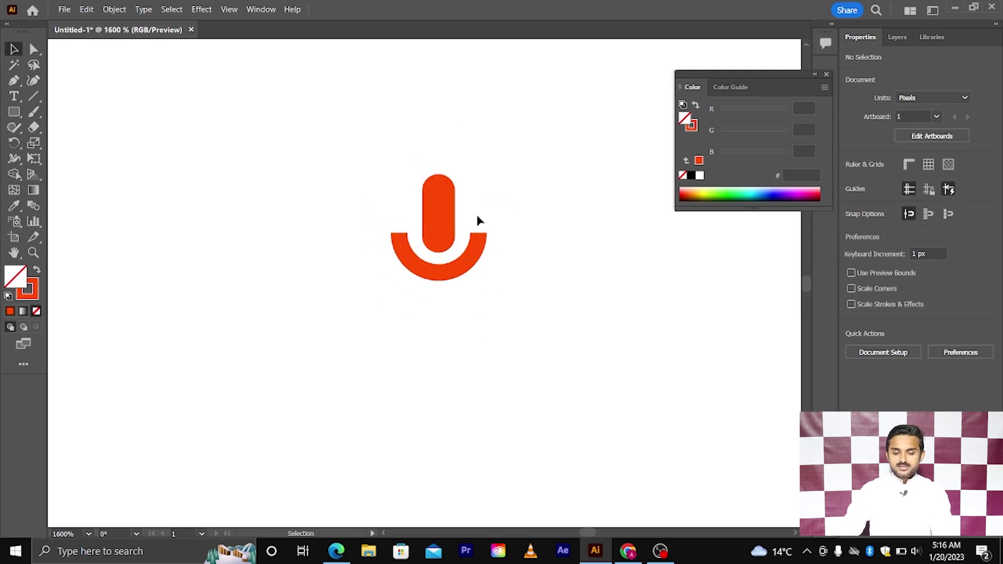
scroll(477, 218, down, 1)
scroll(478, 219, up, 1)
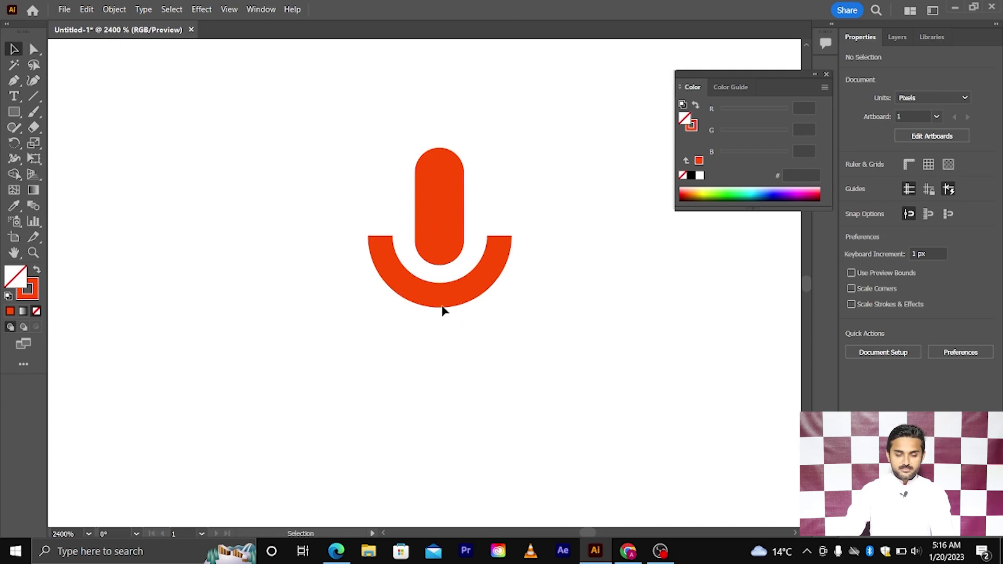
scroll(442, 333, down, 1)
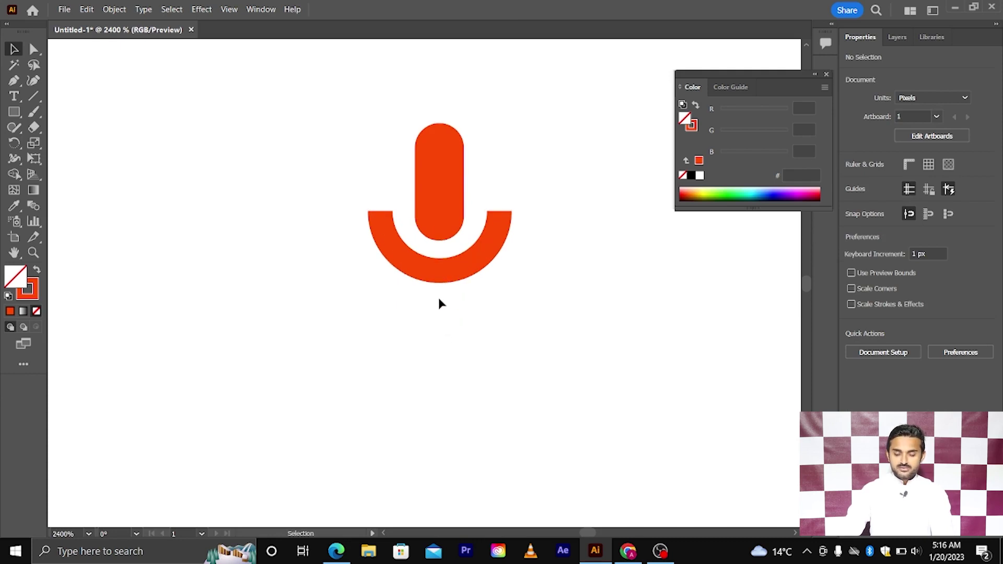
Draw a narrow stem rectangle about 0.13 px by 3.87 px and move it directly beneath the arc, centred on the capsule
click(14, 112)
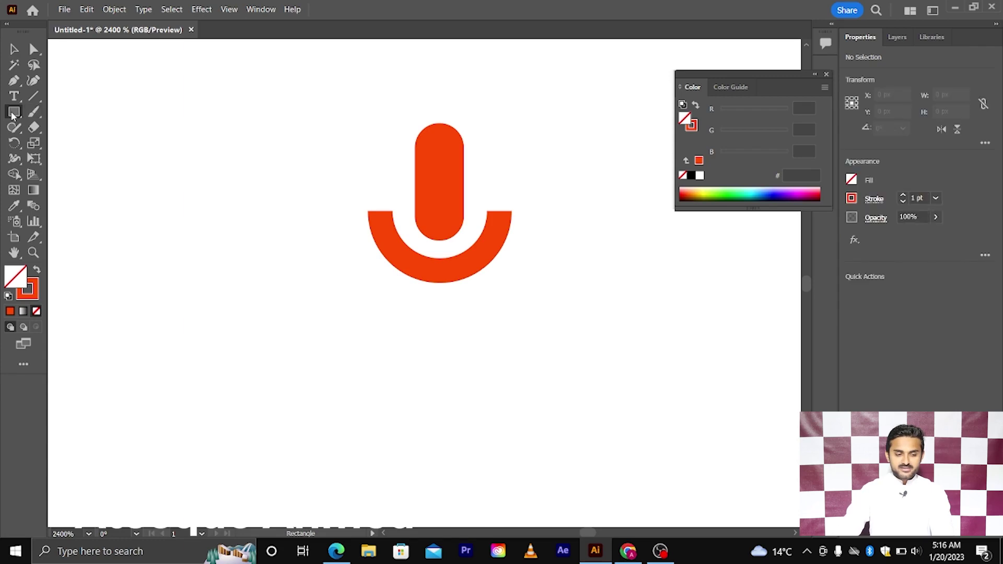
drag(14, 111, 58, 111)
scroll(405, 266, down, 3)
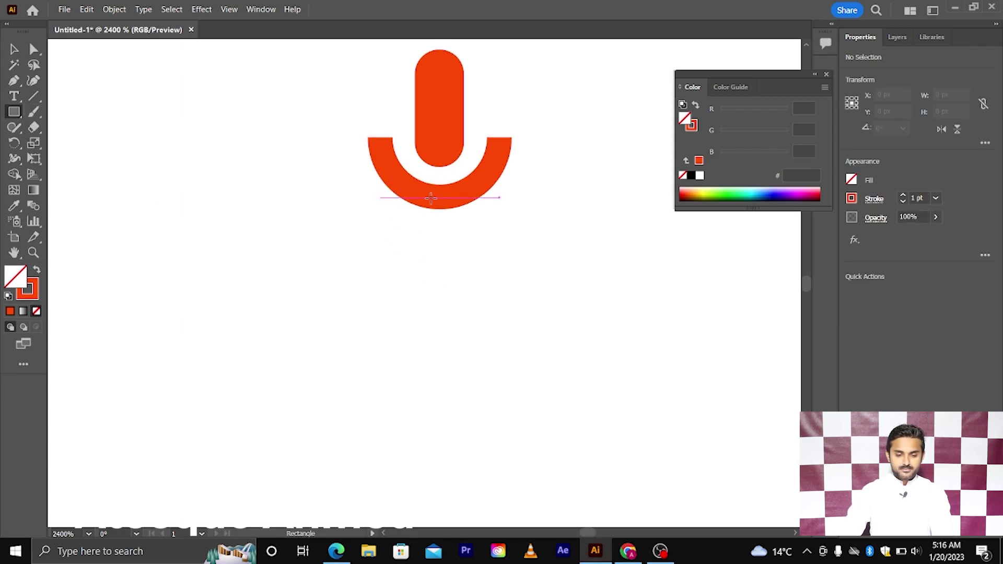
drag(409, 220, 414, 314)
key(v)
click(360, 252)
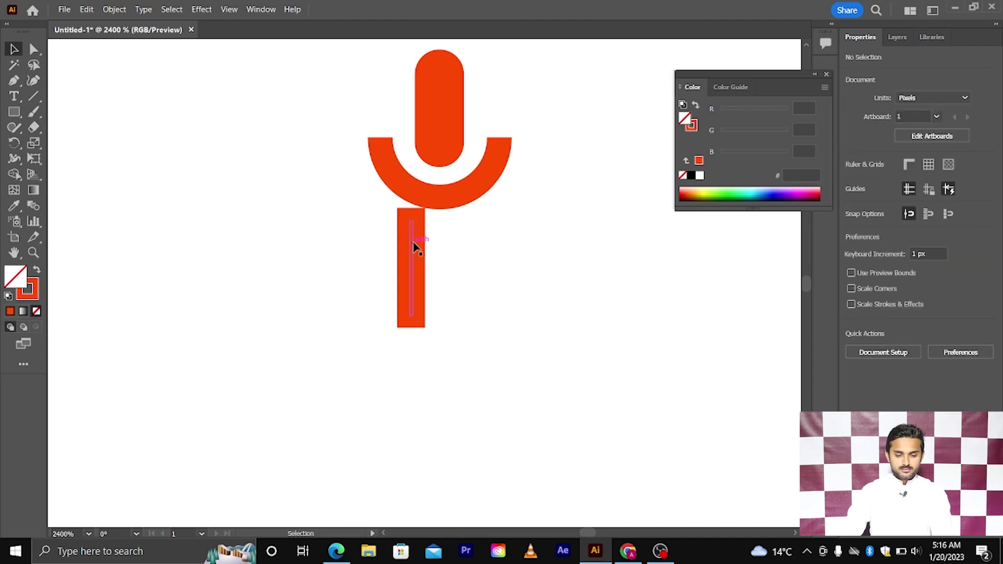
drag(417, 246, 438, 225)
scroll(427, 284, up, 1)
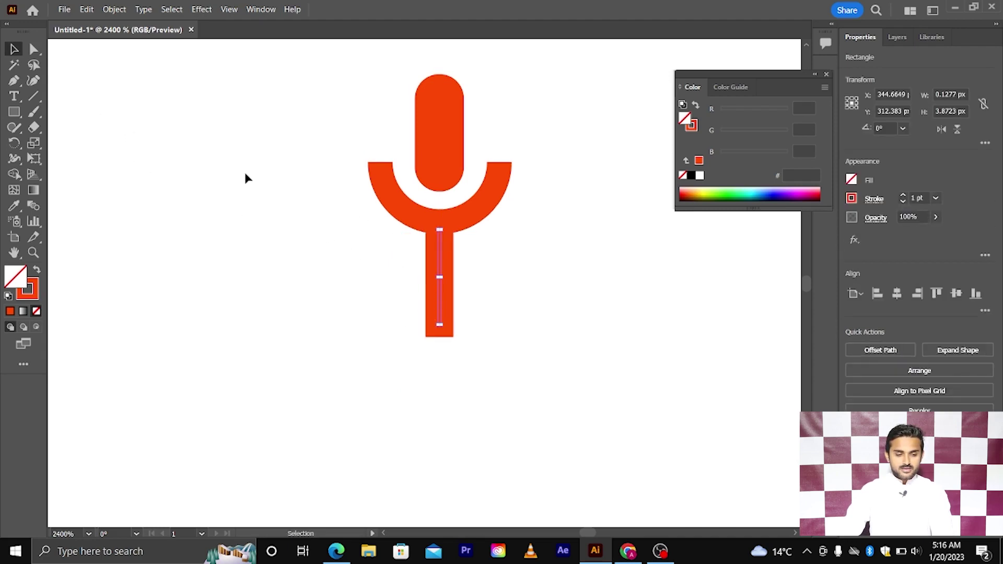
Shorten the stem to a height of about 1.57 px by moving its bottom anchor points up, and deselect it
click(34, 50)
drag(378, 318, 485, 359)
drag(447, 323, 442, 272)
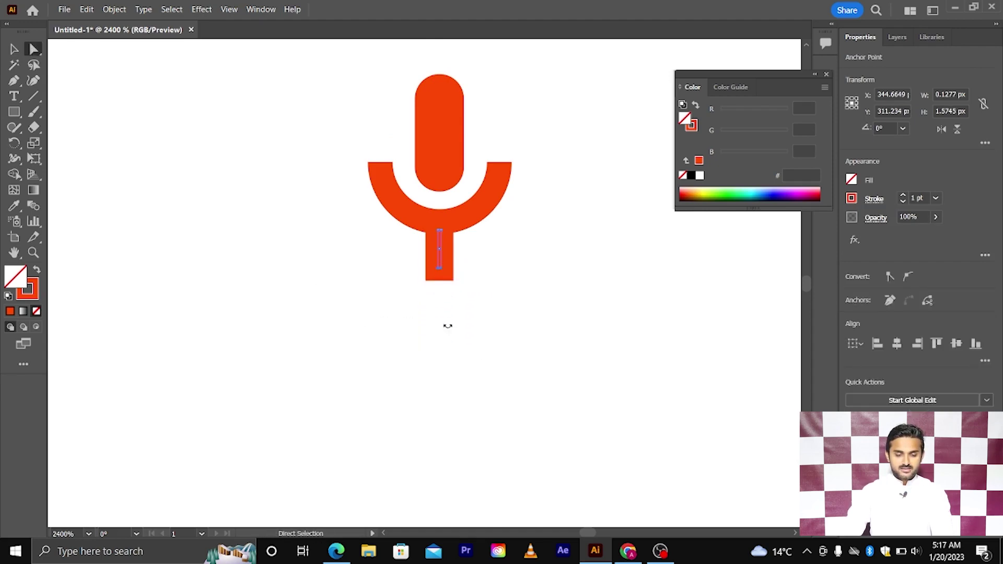
scroll(446, 327, down, 1)
key(v)
scroll(368, 265, down, 2)
click(371, 268)
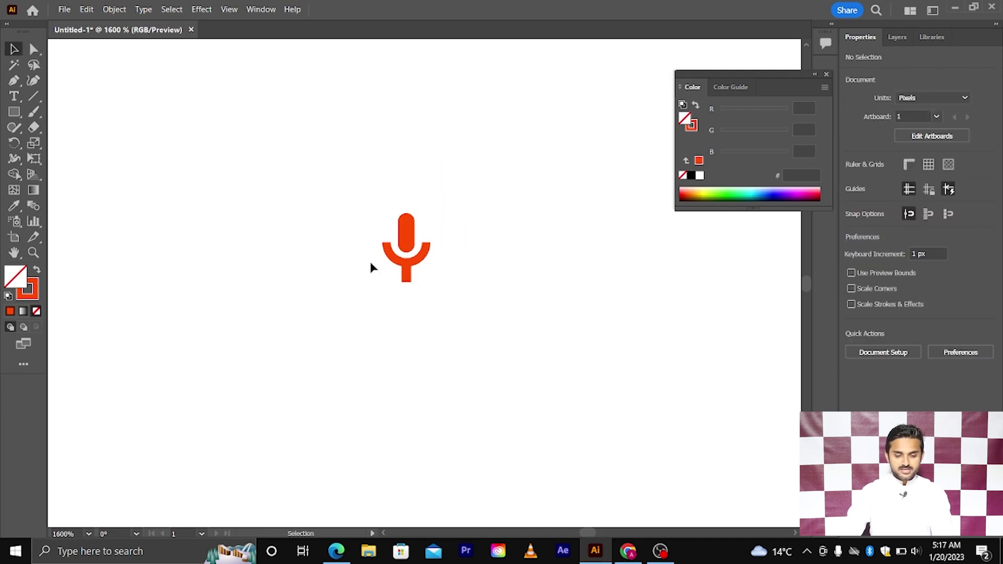
Try selecting the microphone's parts together and the capsule on its own, and undo the trial change
scroll(375, 268, up, 1)
scroll(370, 268, up, 1)
drag(362, 219, 491, 333)
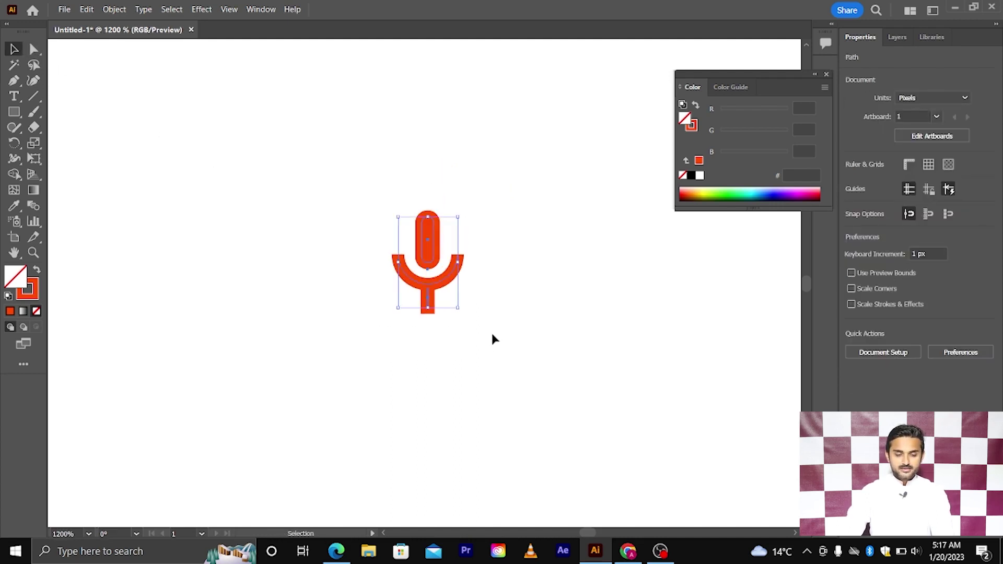
drag(349, 225, 292, 202)
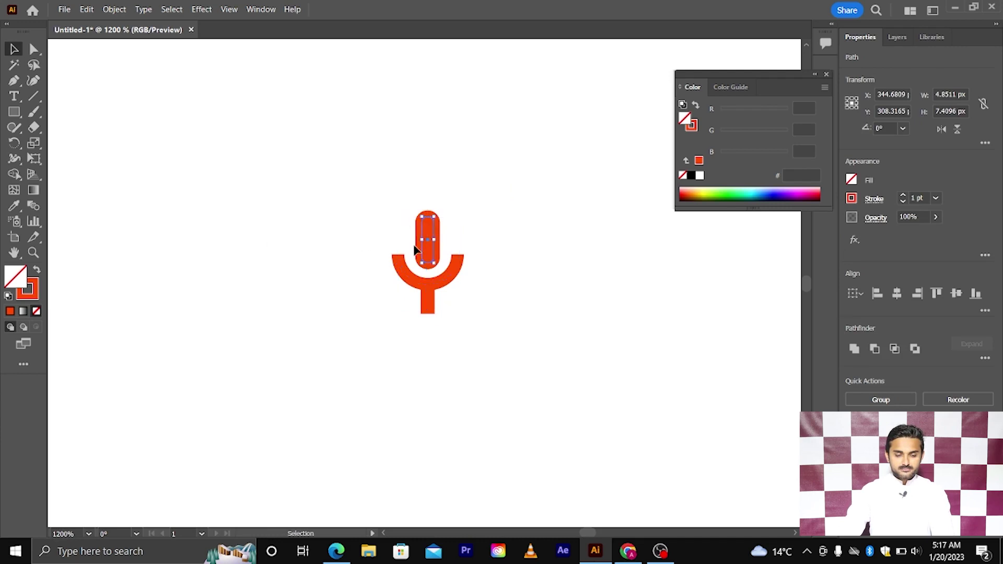
drag(387, 208, 452, 286)
click(427, 269)
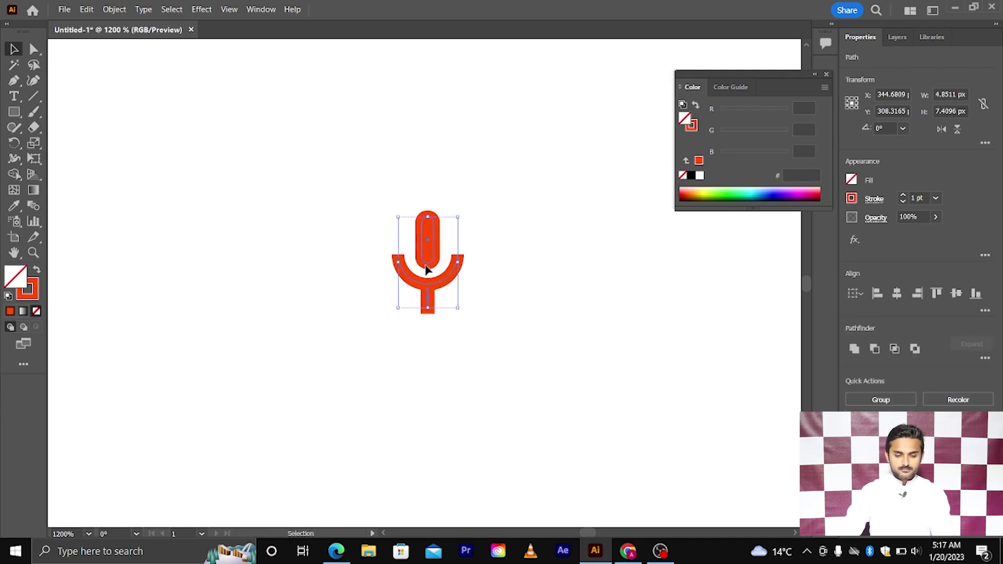
key(ctrl+z)
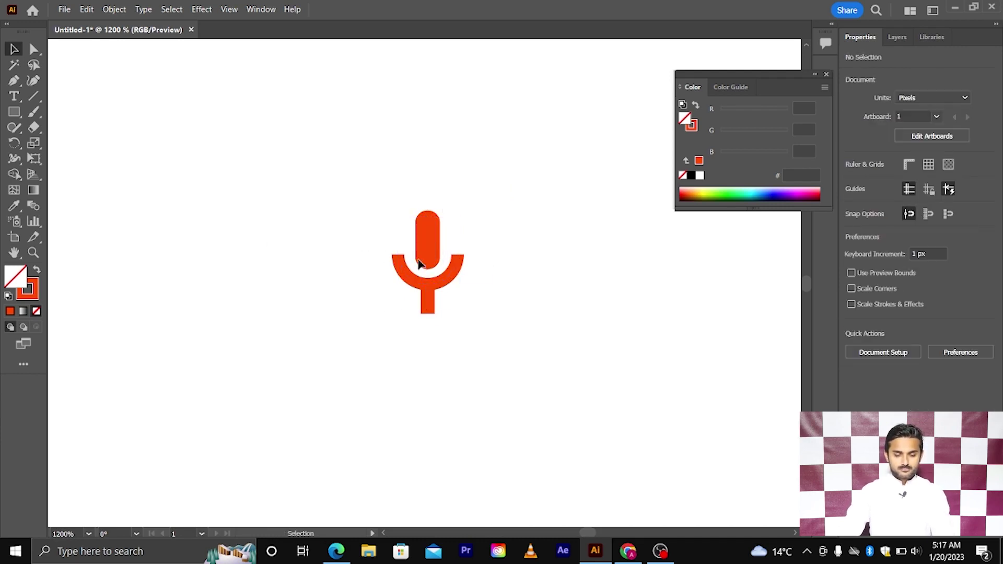
Select the capsule, arc and stem, group them, and reselect the microphone as a single object
drag(372, 208, 503, 332)
key(ctrl+g)
click(477, 315)
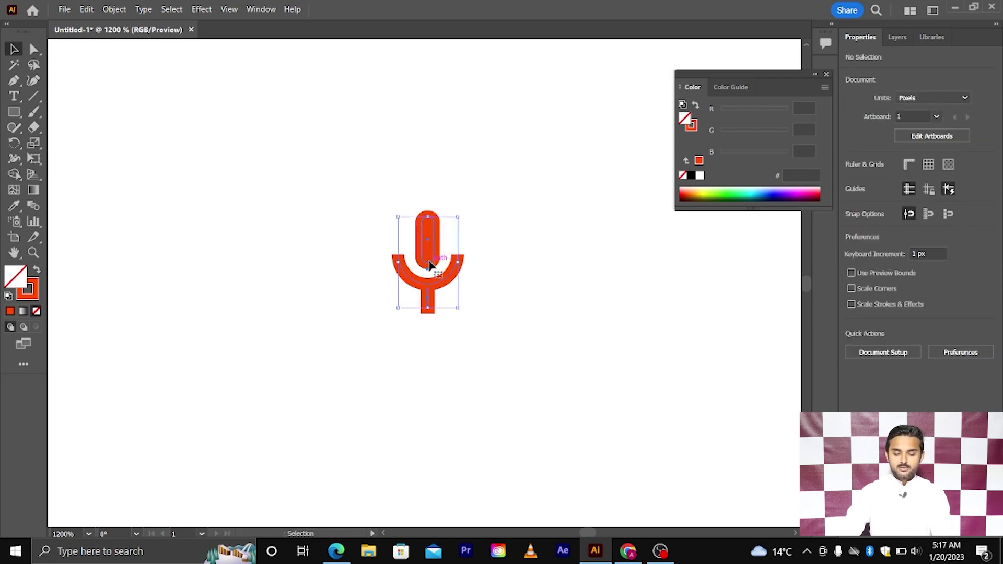
click(430, 266)
scroll(432, 264, up, 2)
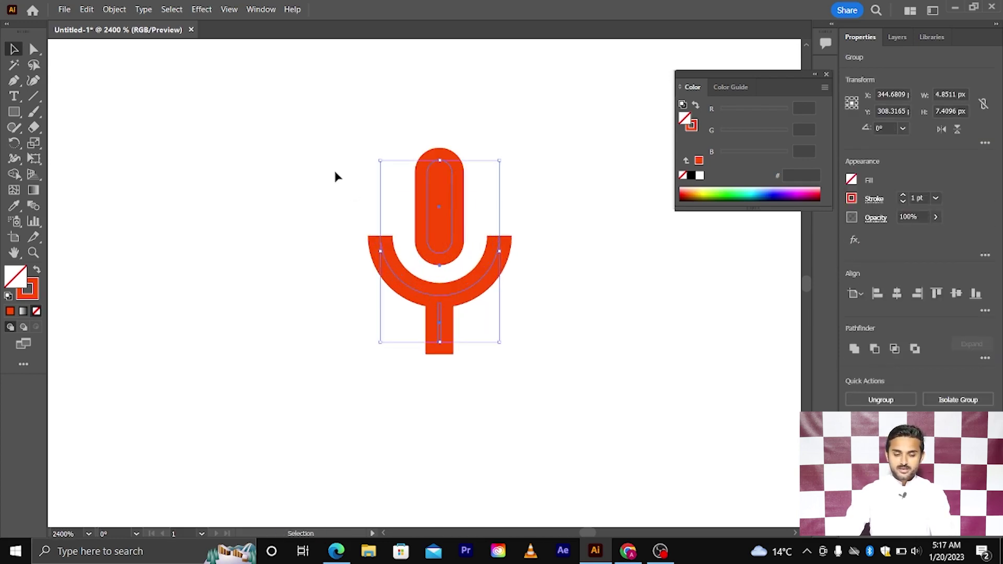
drag(324, 161, 555, 380)
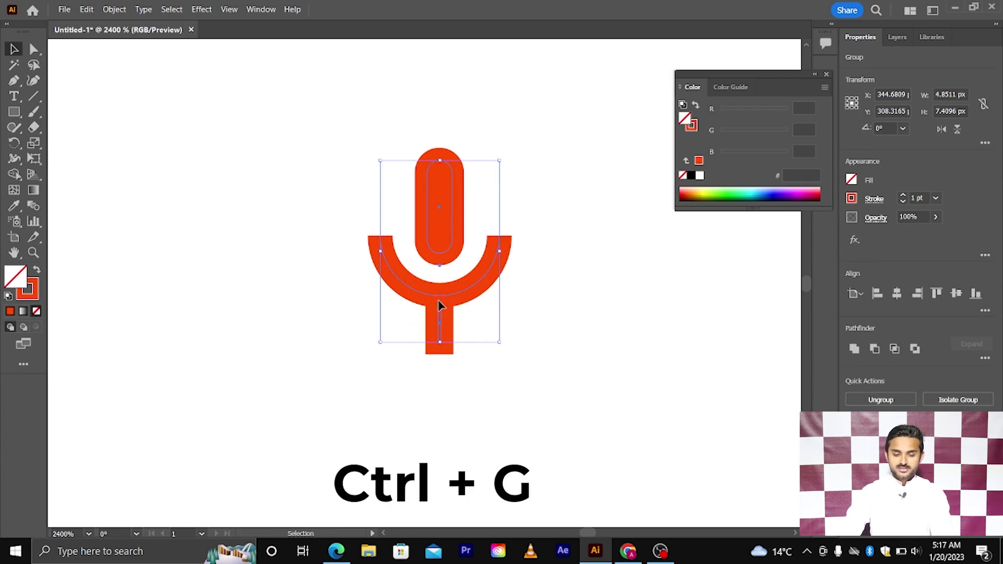
scroll(439, 311, down, 1)
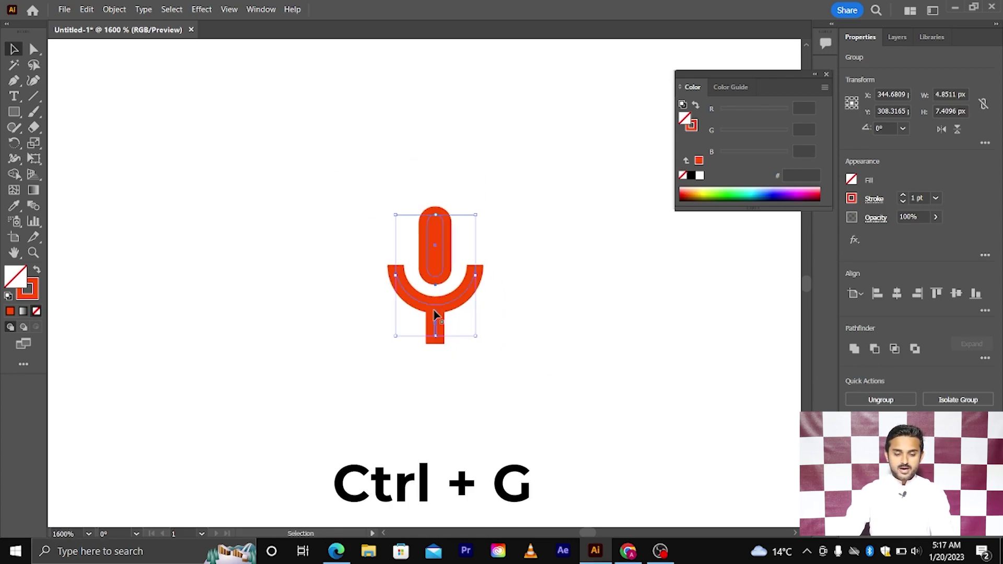
Move the grouped microphone up and to the left, to about X 332.92 px and Y 303.23 px, and deselect it
drag(438, 309, 228, 221)
click(397, 220)
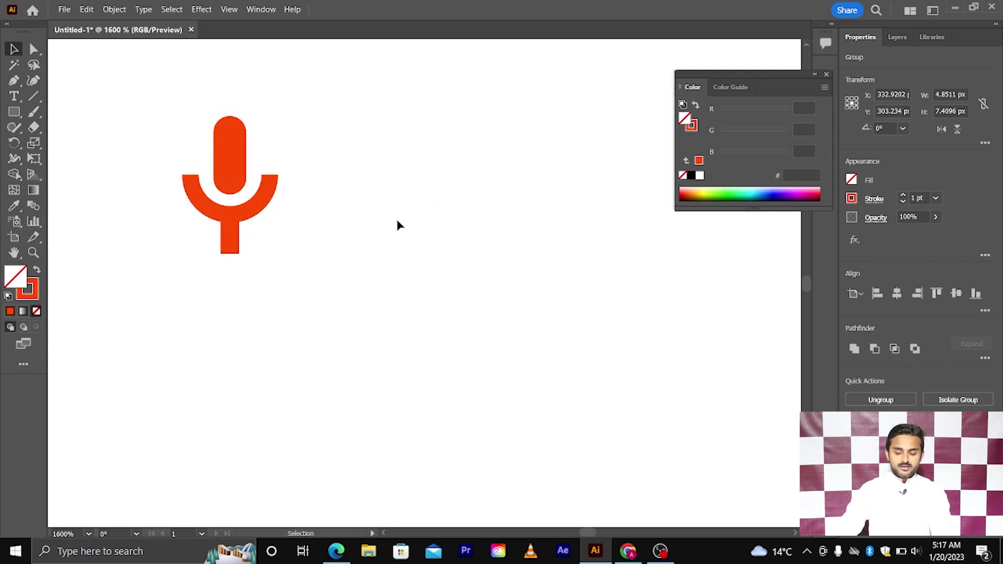
scroll(398, 220, right, 1)
scroll(351, 207, up, 1)
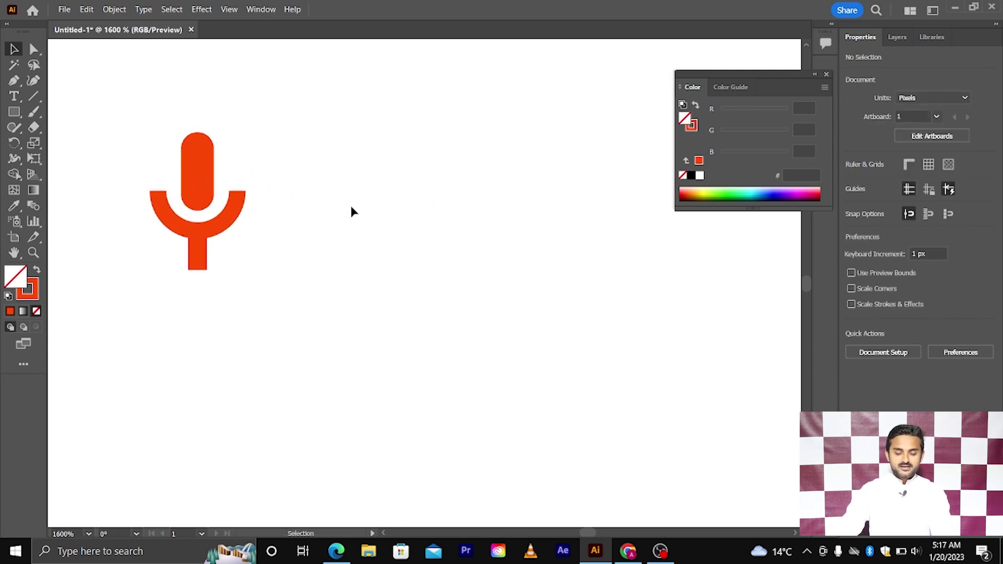
scroll(357, 233, up, 1)
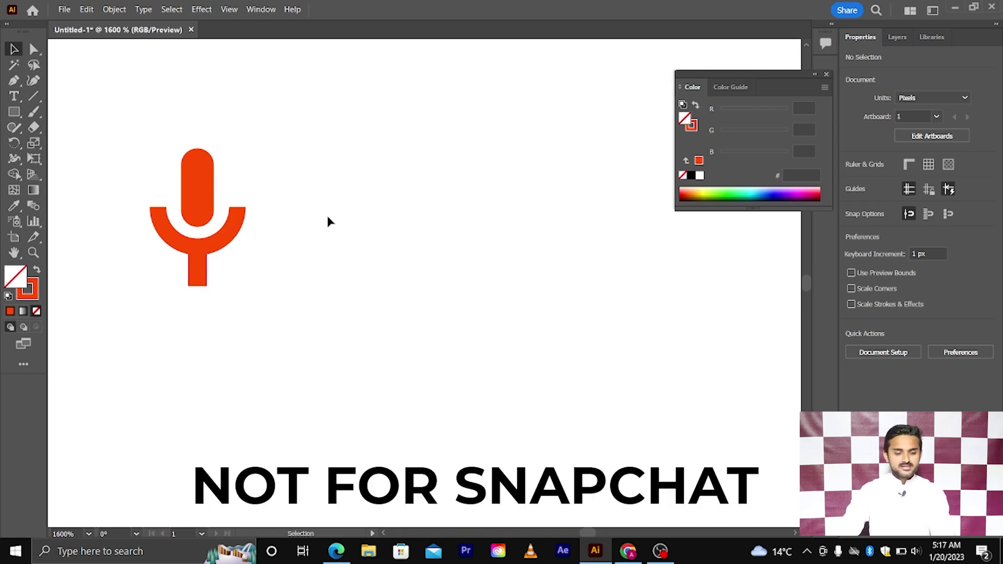
Draw an unfilled square about 11.68 px wide beside the microphone with the Rectangle tool and switch to the Selection tool
click(15, 112)
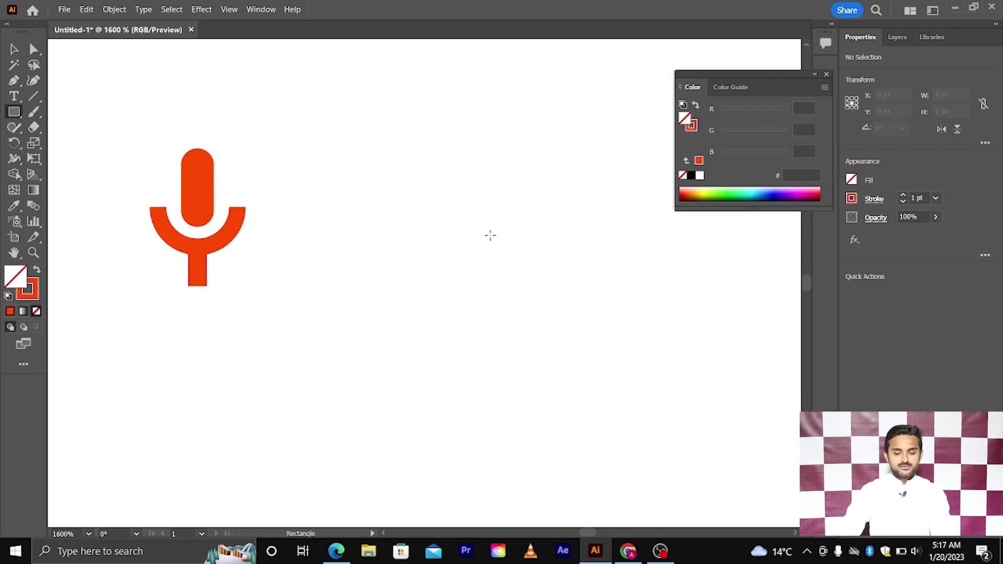
drag(491, 242, 575, 337)
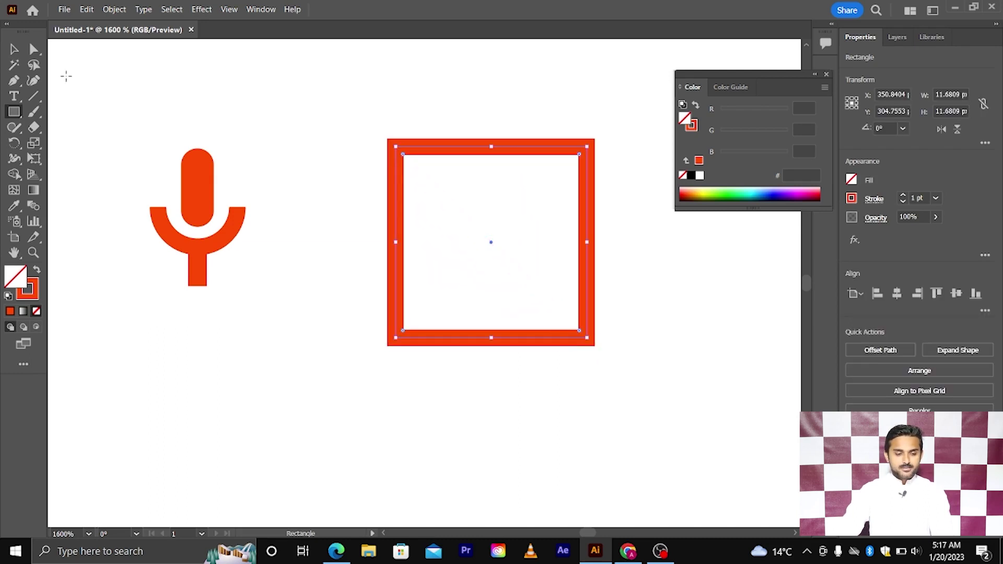
click(16, 50)
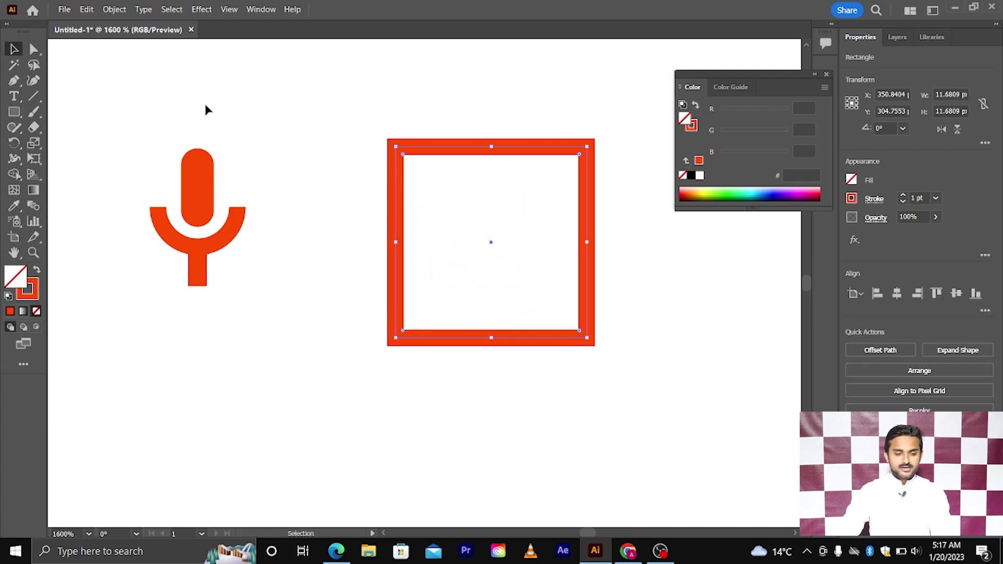
Fully round the square's two upper corners with Direct Selection to form a dome, and deselect it
click(33, 50)
drag(354, 123, 630, 195)
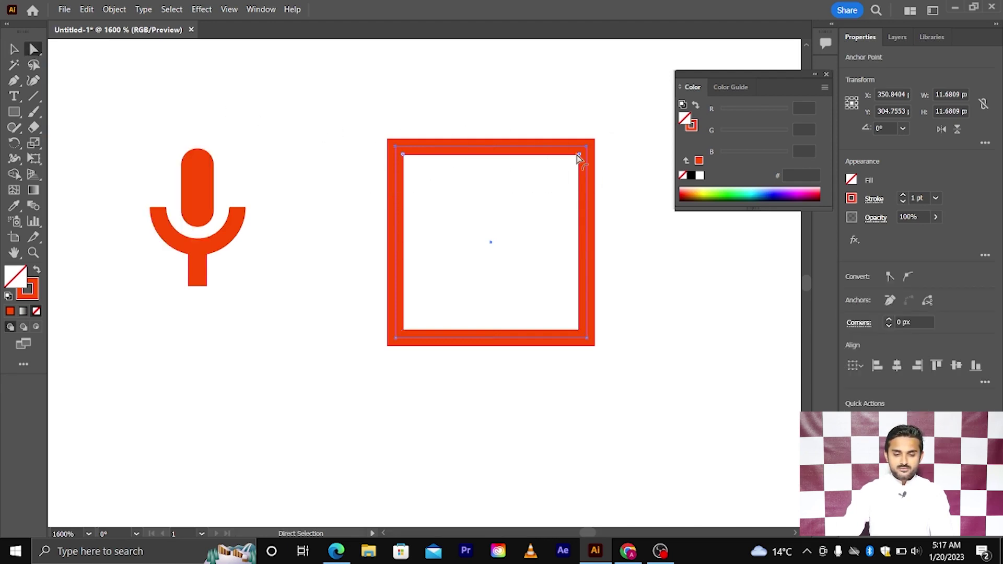
drag(575, 159, 513, 392)
click(332, 163)
Draw an unfilled rectangle about 18.26 px wide and 2.14 px high across the dome's lower edge as the bell's base bar
key(m)
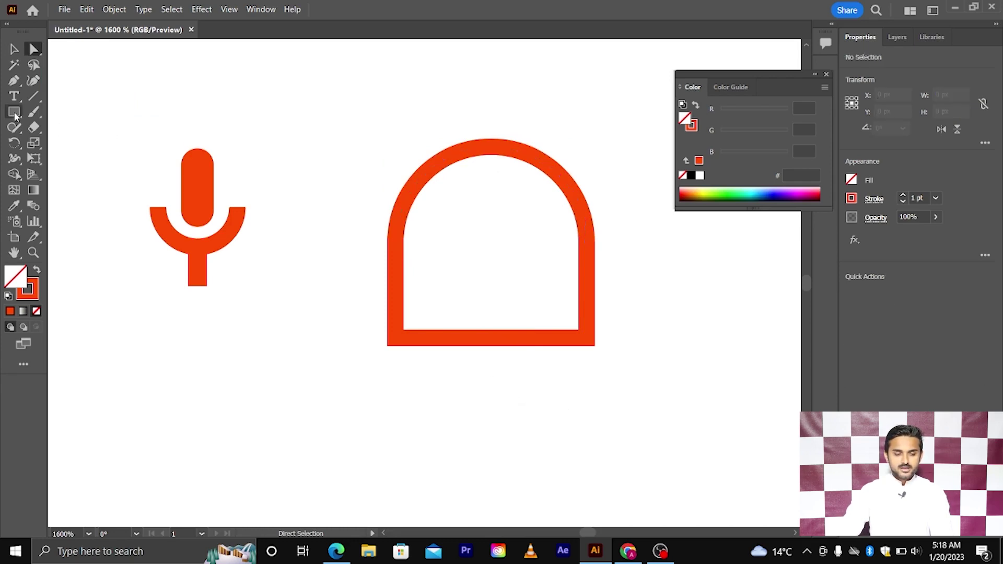
scroll(282, 232, down, 2)
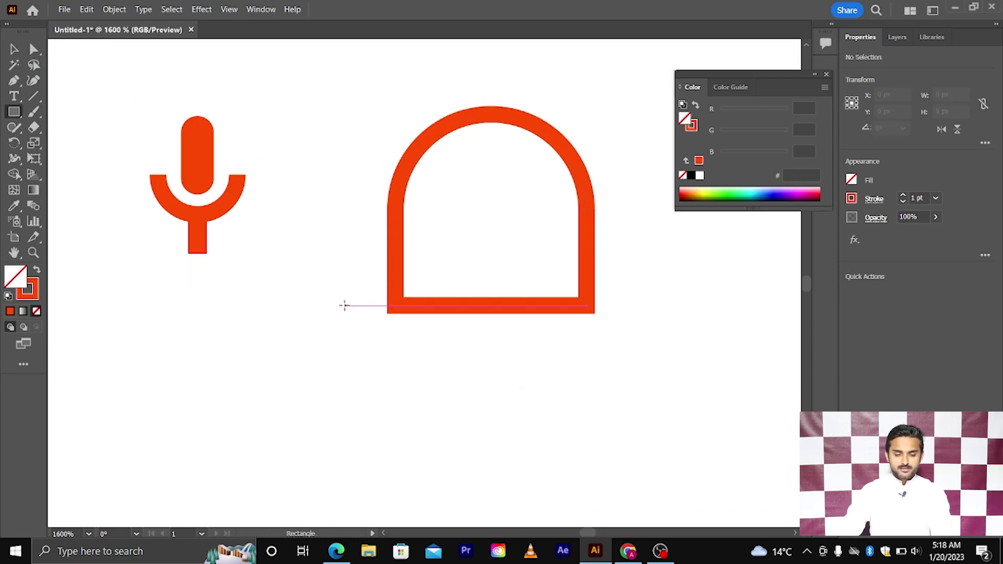
drag(340, 307, 640, 341)
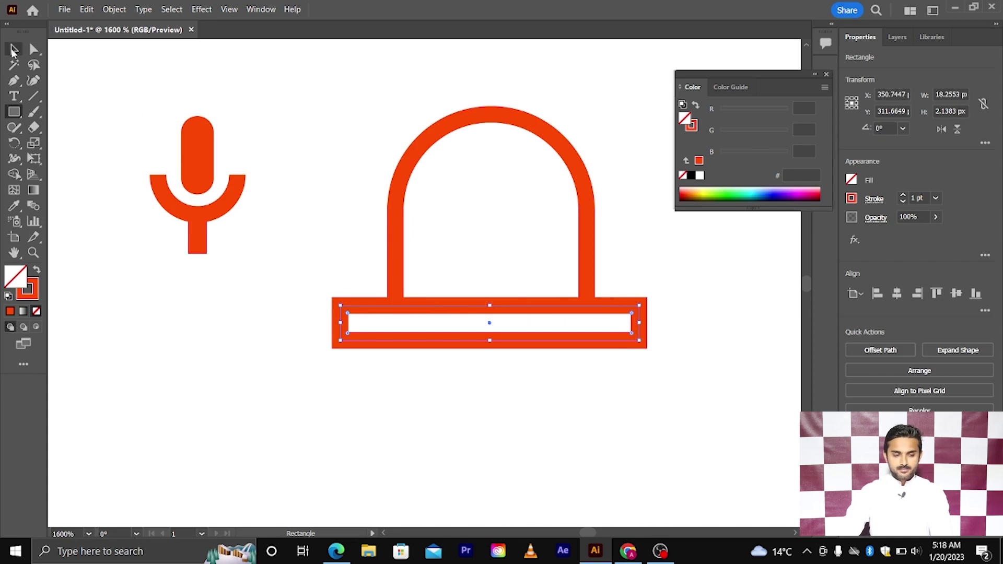
Fully round all four corners of the base bar with Direct Selection to give it semicircular ends, and deselect it
click(14, 50)
click(40, 51)
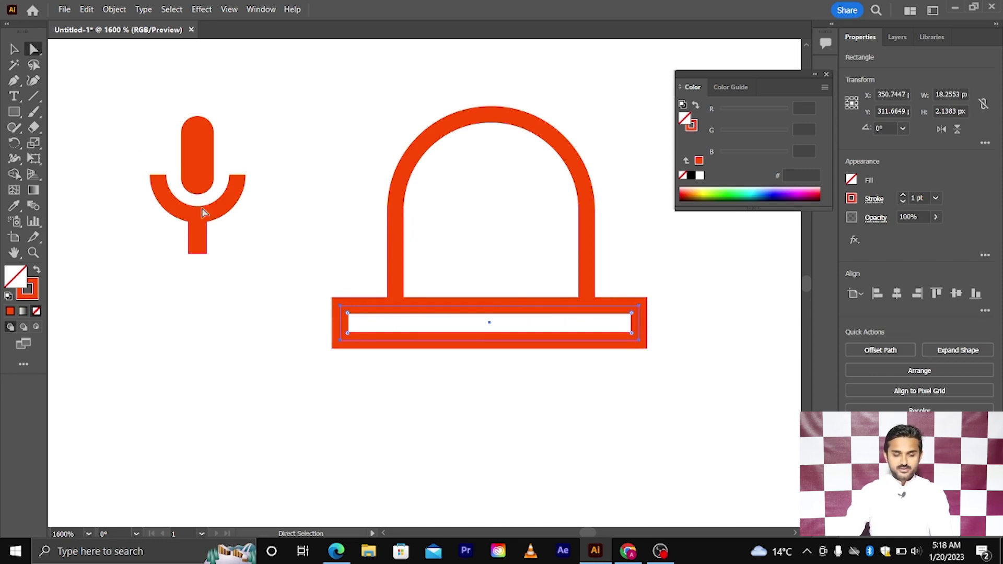
drag(308, 301, 367, 376)
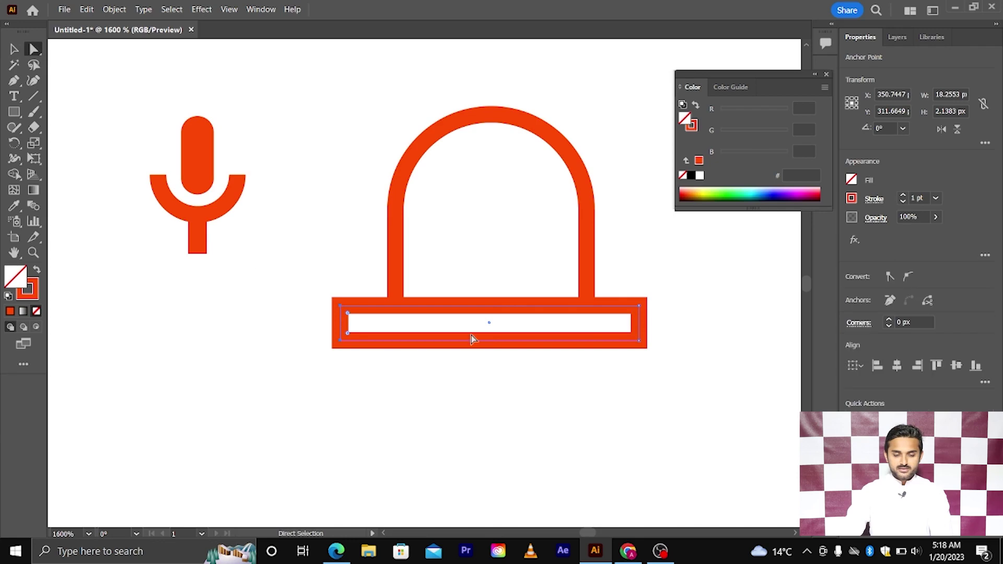
drag(677, 291, 622, 368)
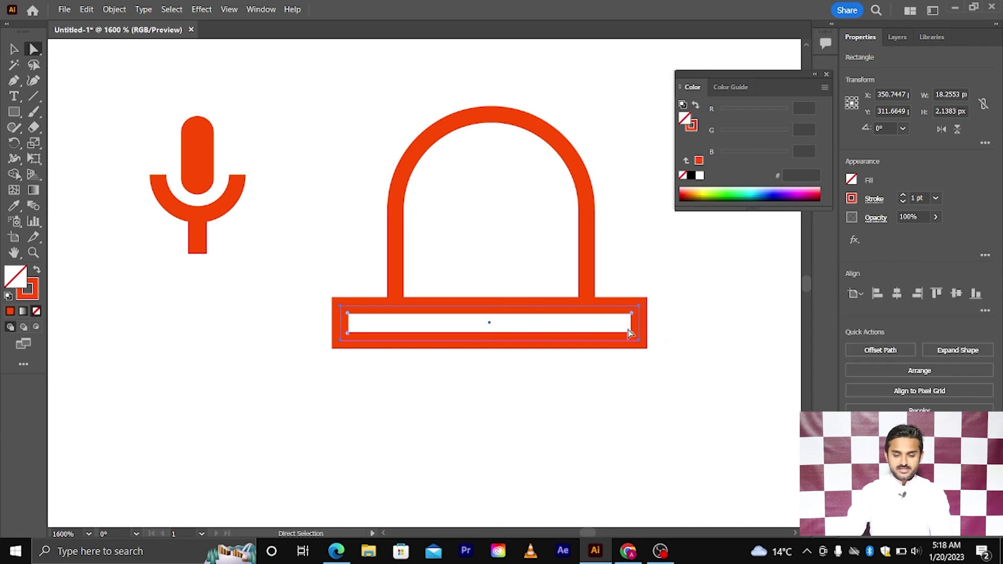
drag(632, 317, 570, 322)
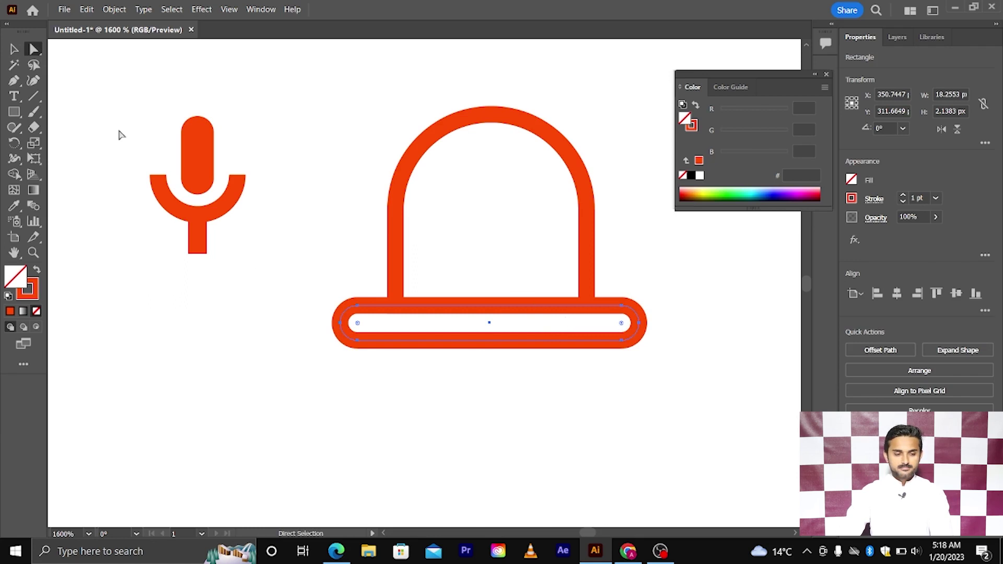
click(14, 49)
click(70, 62)
Draw a circle about 3.38 px in diameter above the dome and delete its lowest anchor point to leave the upper half
drag(14, 114, 63, 141)
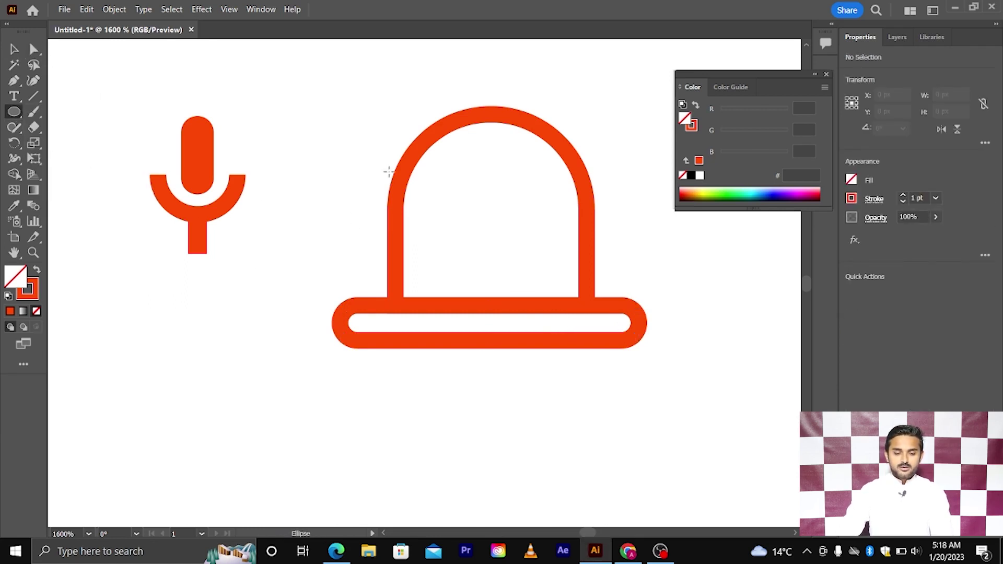
scroll(390, 169, up, 2)
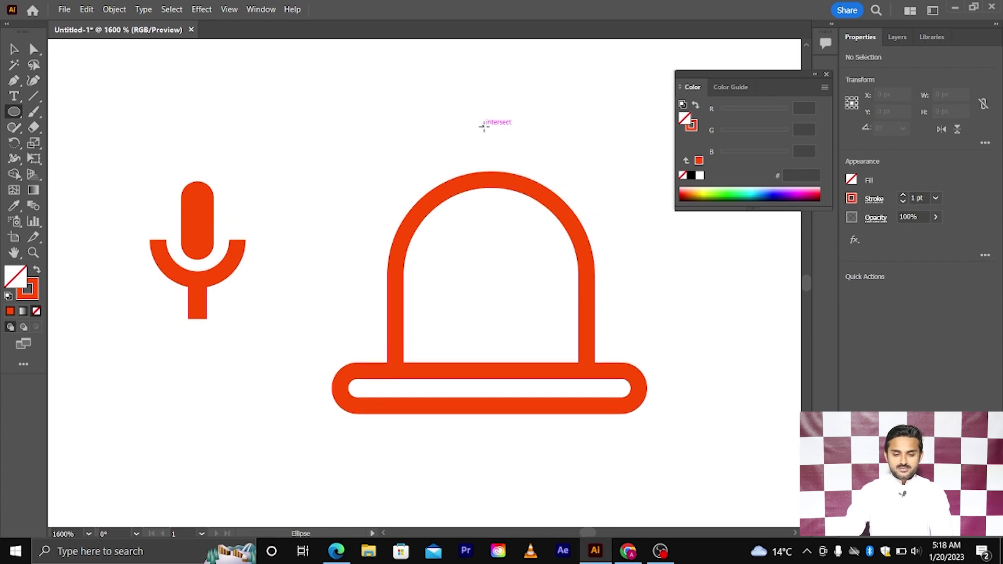
drag(483, 126, 511, 154)
click(34, 49)
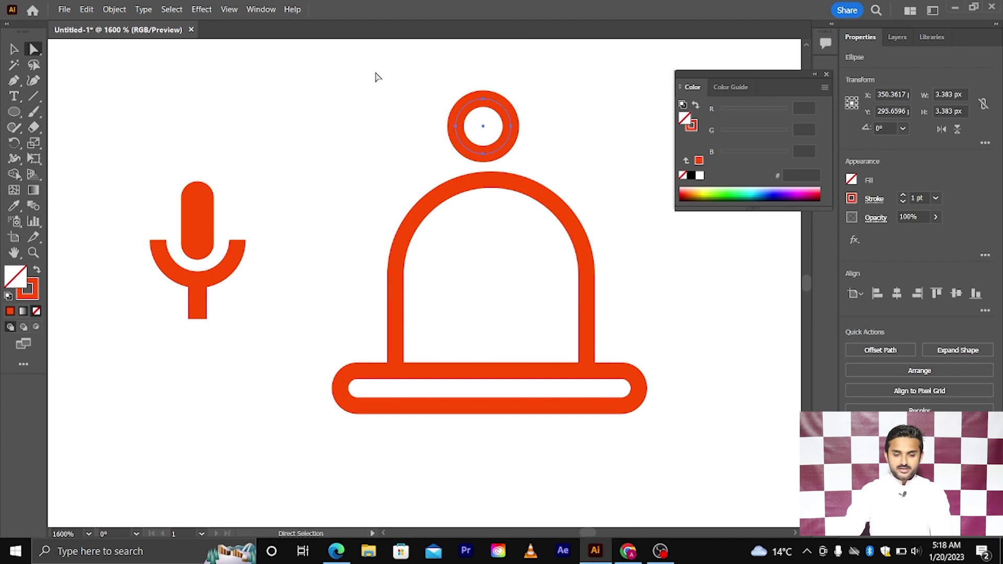
click(484, 157)
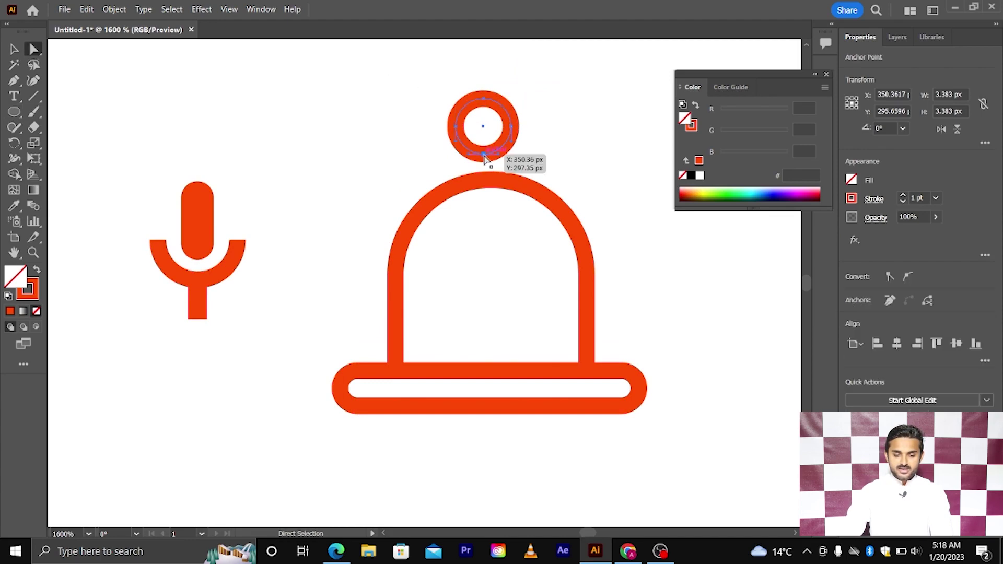
key(Delete)
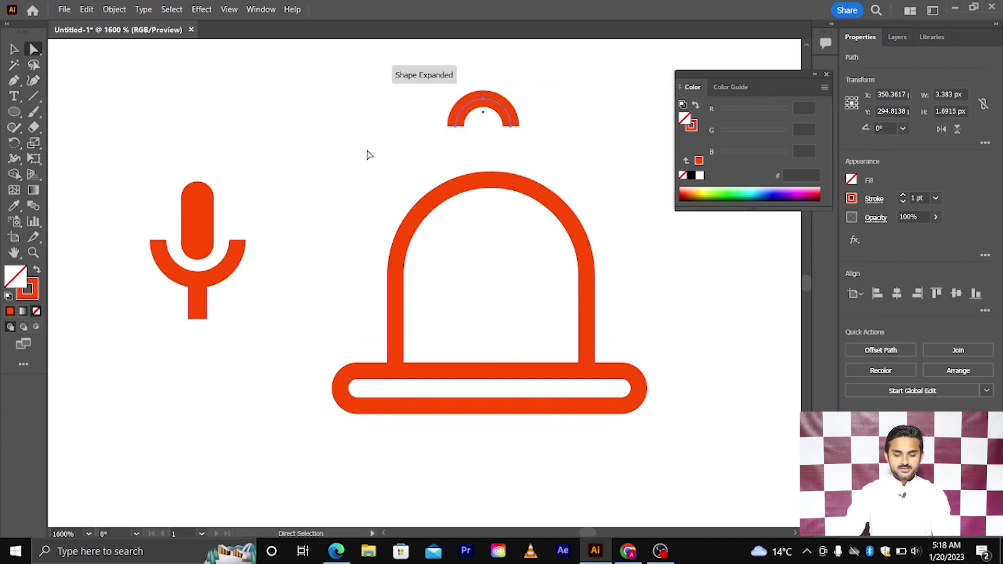
Move the half ring down onto the dome's peak, centred on the dome as the bell's handle, and deselect it
click(13, 50)
click(440, 96)
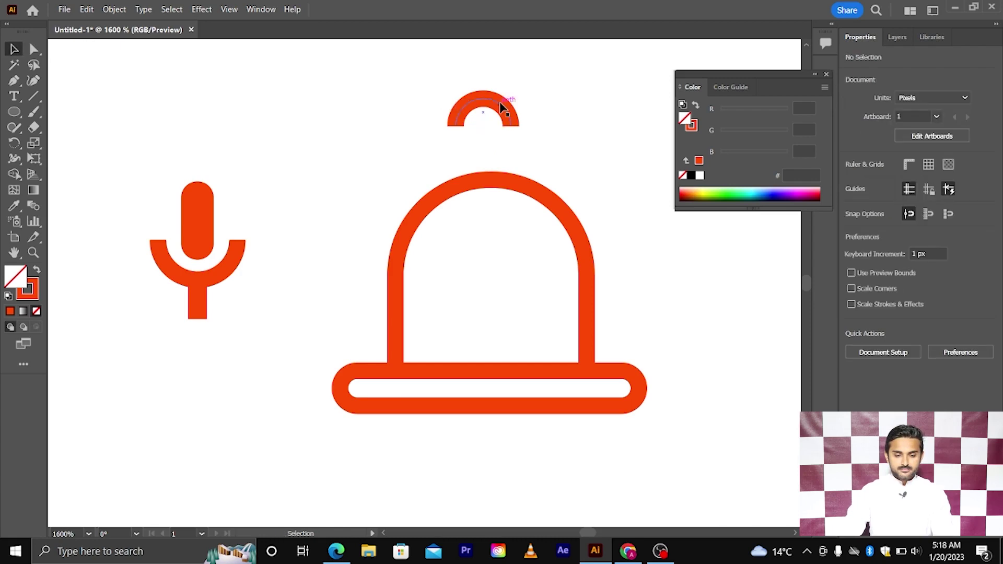
drag(499, 106, 508, 160)
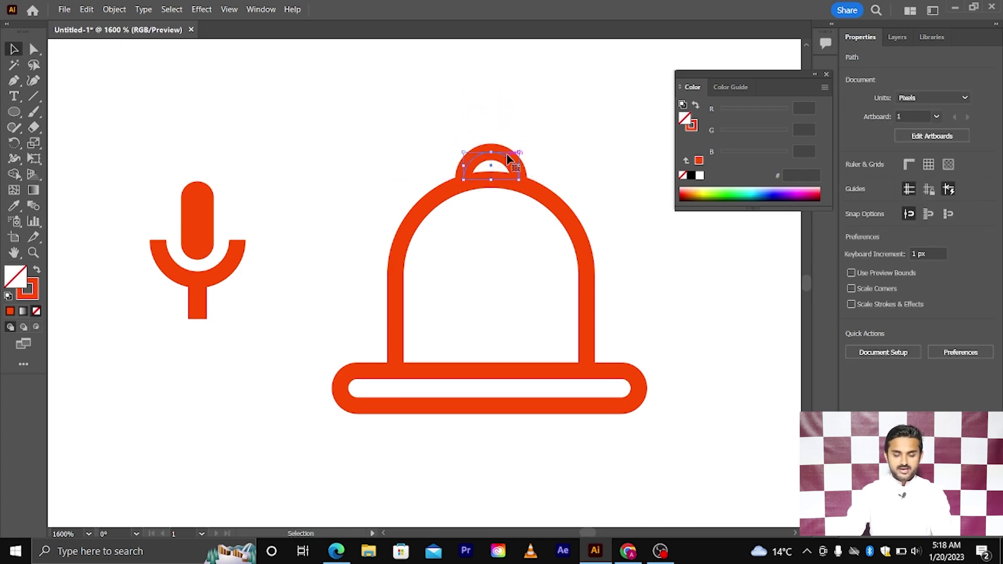
scroll(510, 175, down, 2)
scroll(511, 175, down, 1)
click(561, 123)
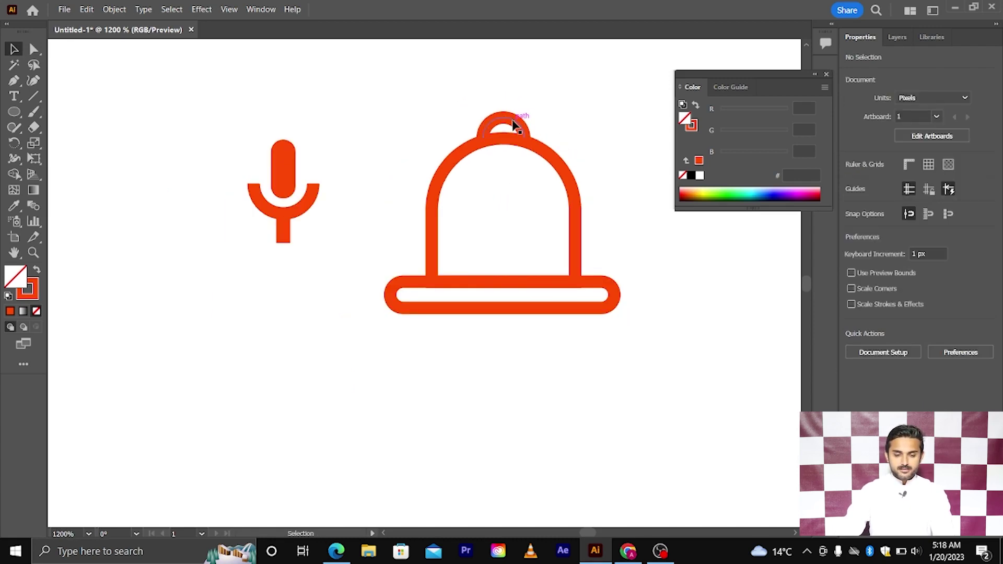
Copy the half-ring handle straight down below the base bar and rotate the copy by 180°
scroll(514, 126, up, 1)
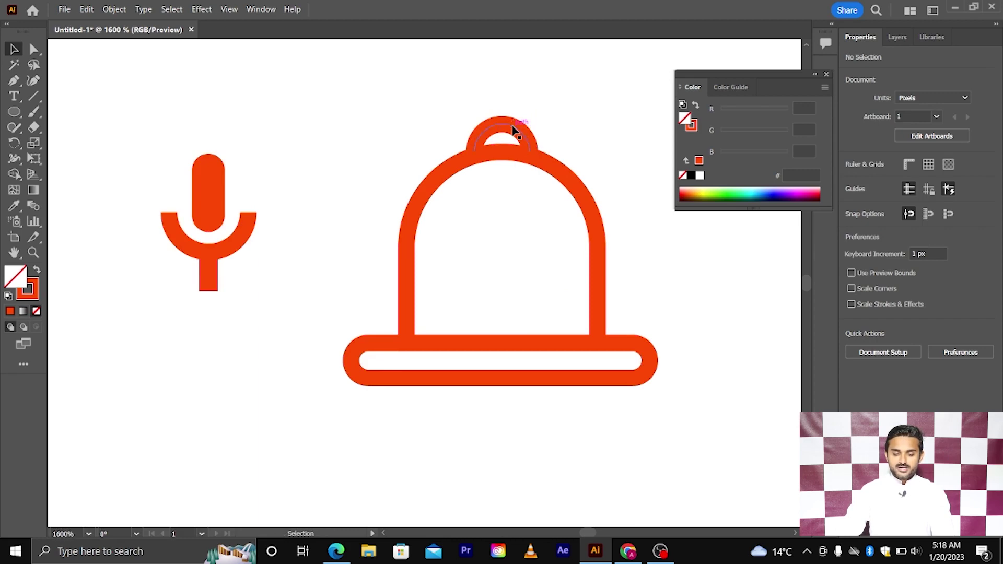
drag(515, 131, 513, 418)
scroll(541, 375, down, 2)
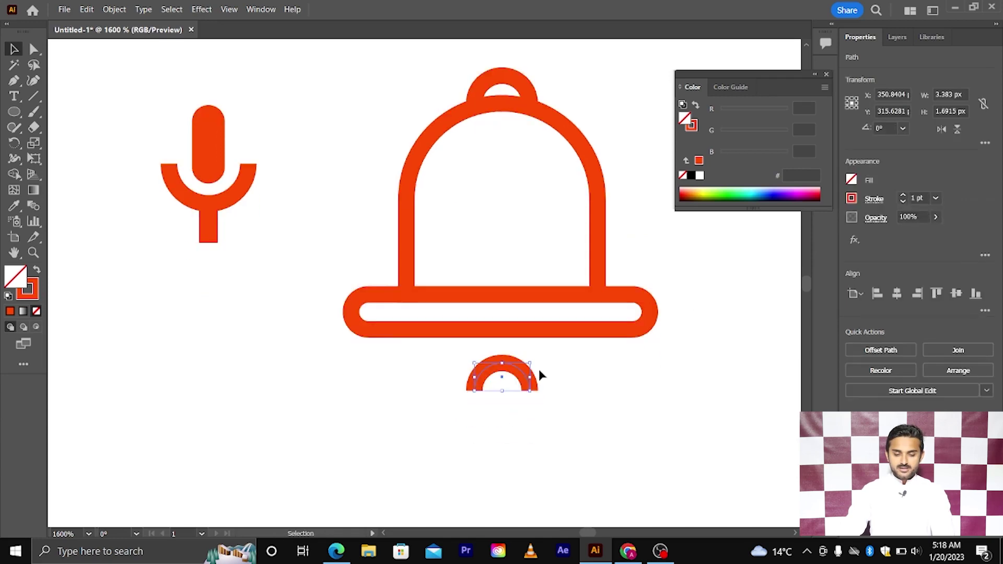
drag(534, 360, 460, 416)
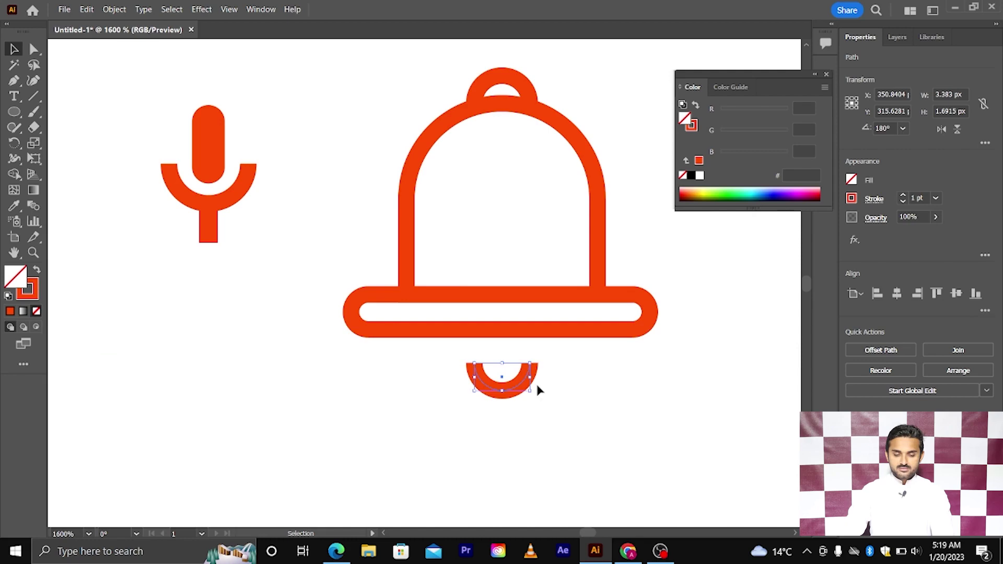
Enlarge the inverted half ring slightly, attach it centrally under the base bar as the bell's clapper, and deselect it
drag(531, 392, 525, 359)
scroll(525, 358, down, 2)
scroll(526, 359, right, 1)
click(524, 357)
scroll(525, 355, up, 1)
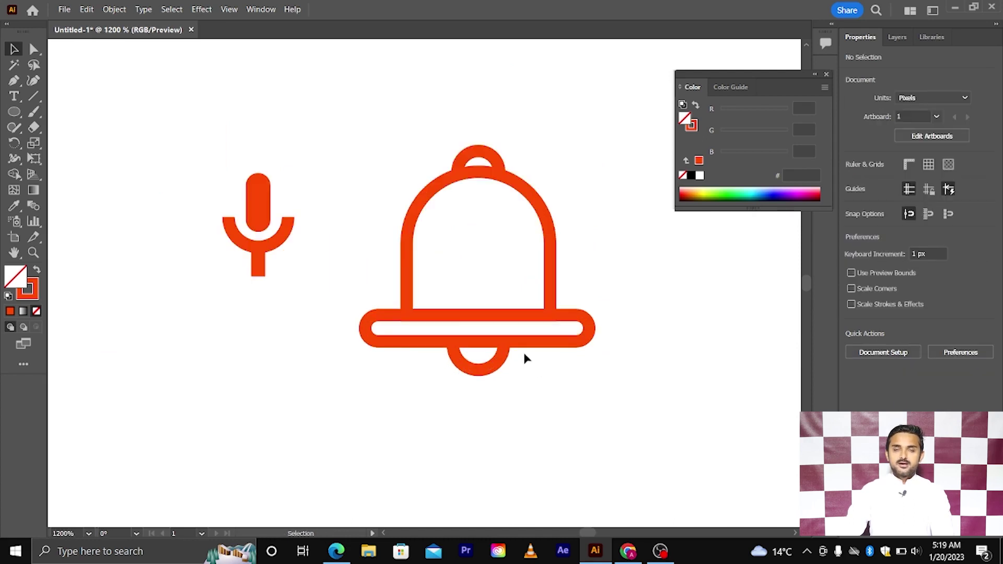
Examine the finished bell icon beside the microphone, selecting its dome and base bar individually and clearing the selection
scroll(484, 322, down, 1)
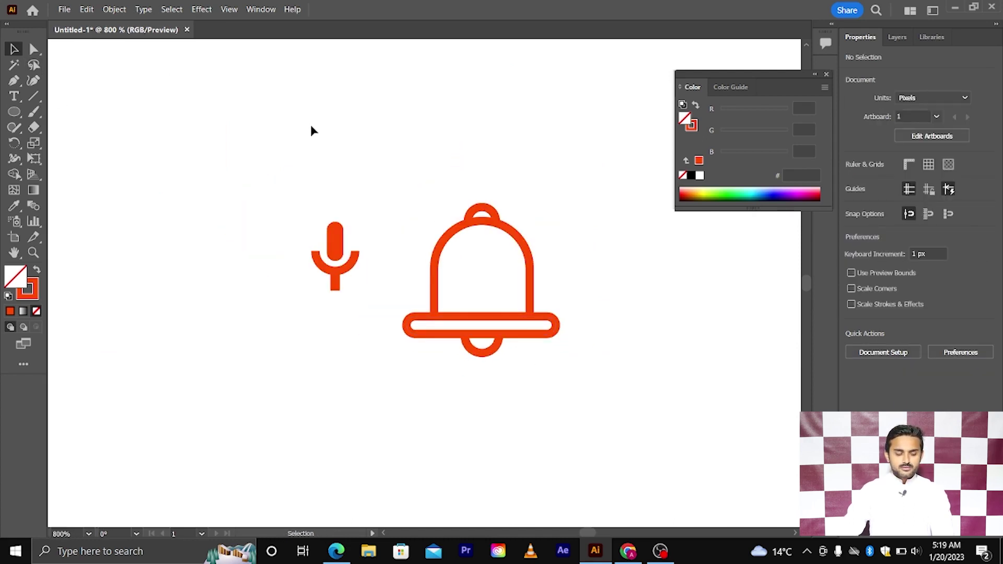
scroll(428, 208, down, 1)
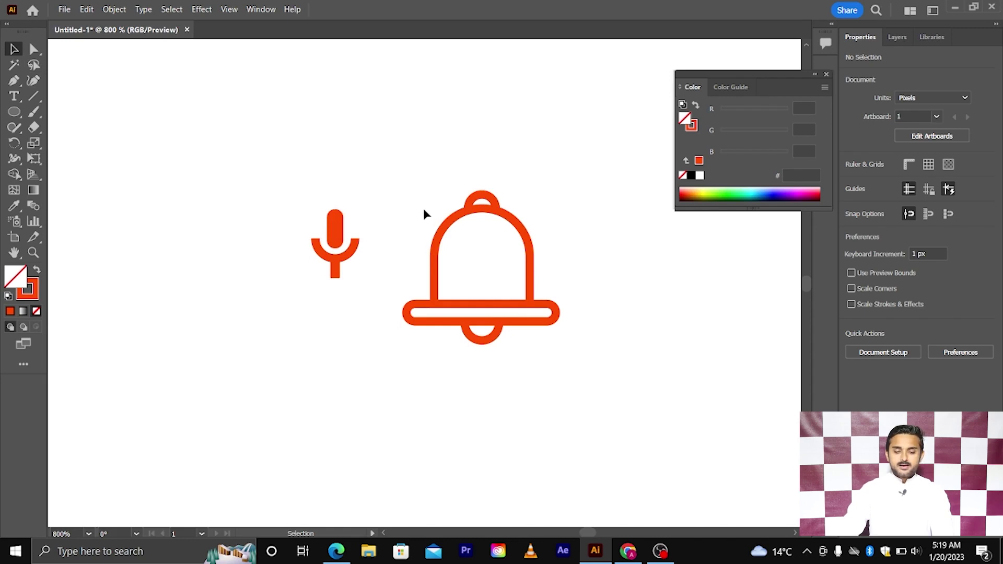
scroll(474, 236, up, 1)
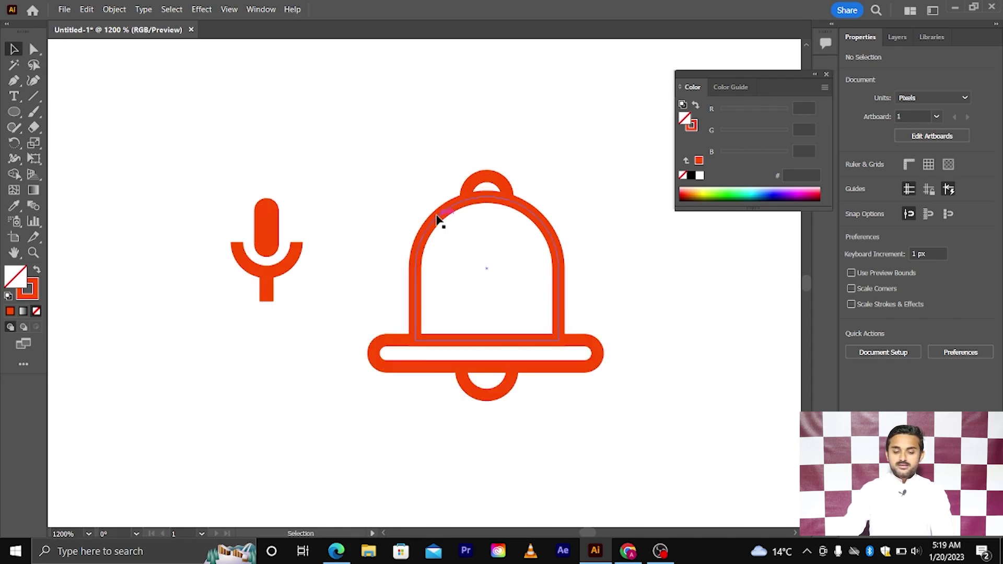
scroll(439, 219, up, 1)
scroll(439, 220, right, 1)
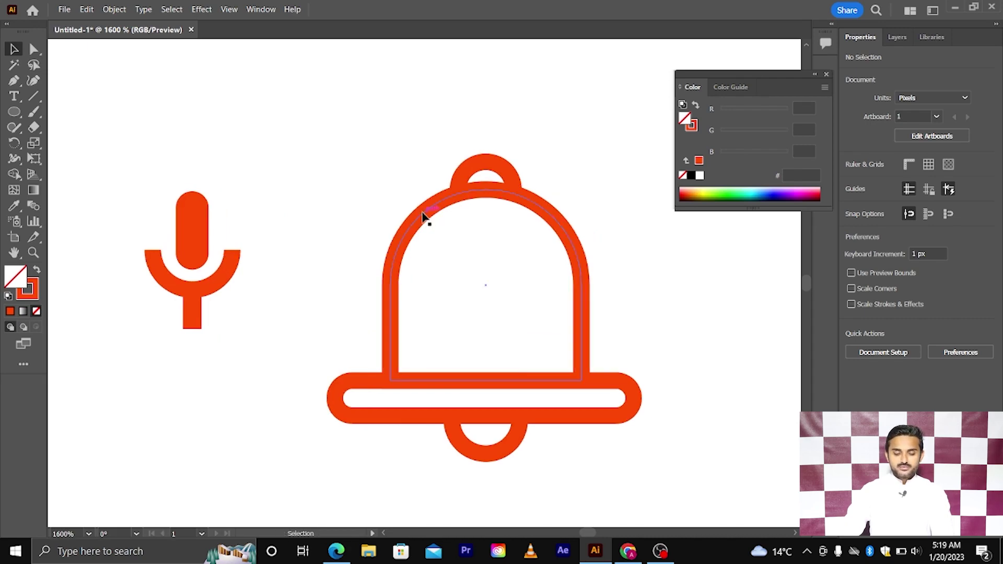
scroll(424, 217, down, 1)
scroll(395, 298, down, 1)
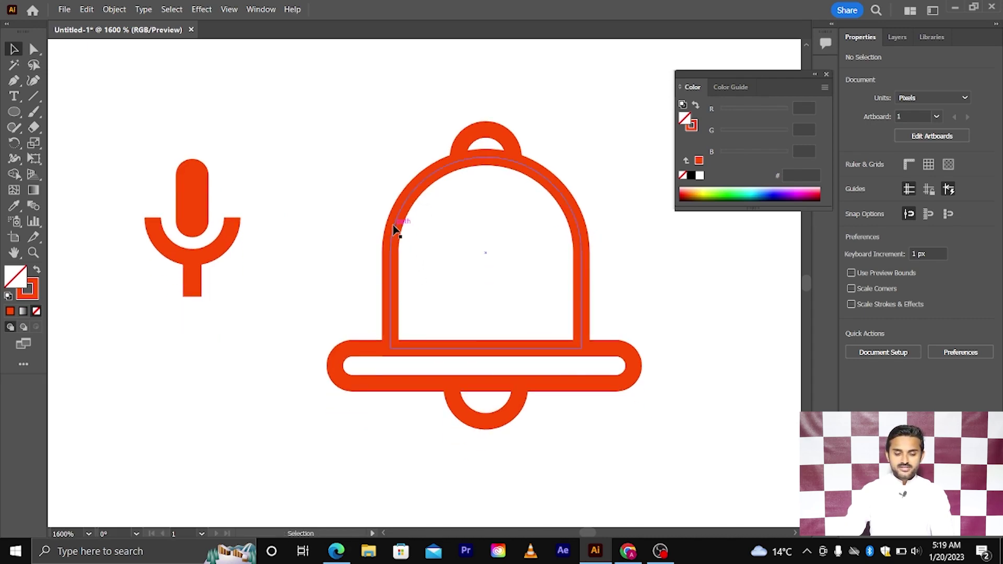
click(396, 230)
click(364, 352)
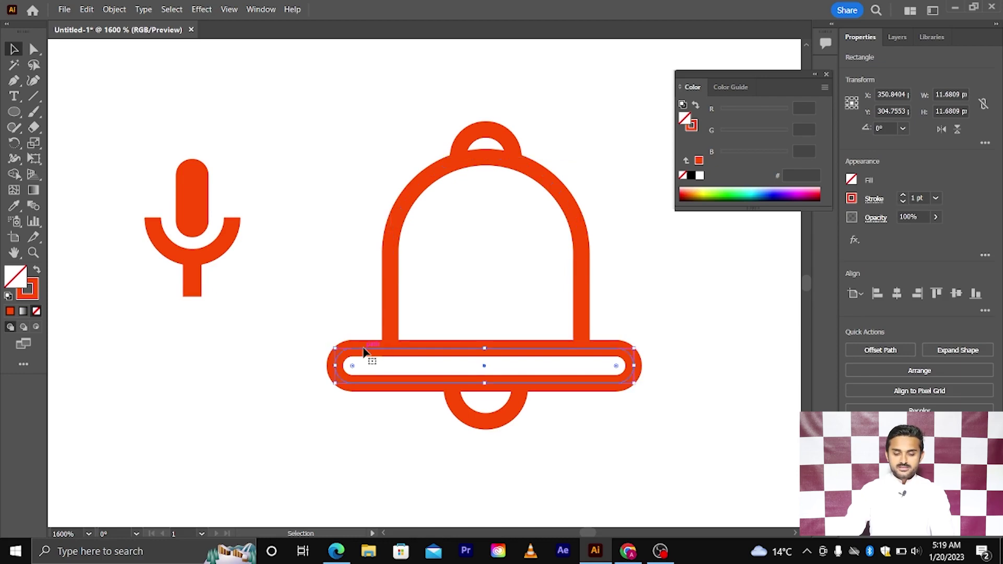
click(196, 215)
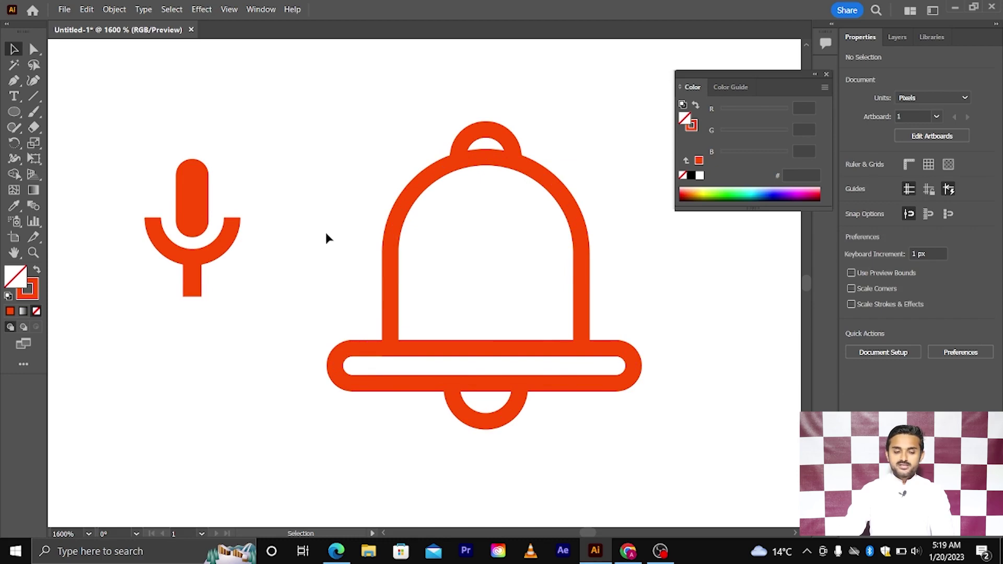
scroll(325, 232, down, 1)
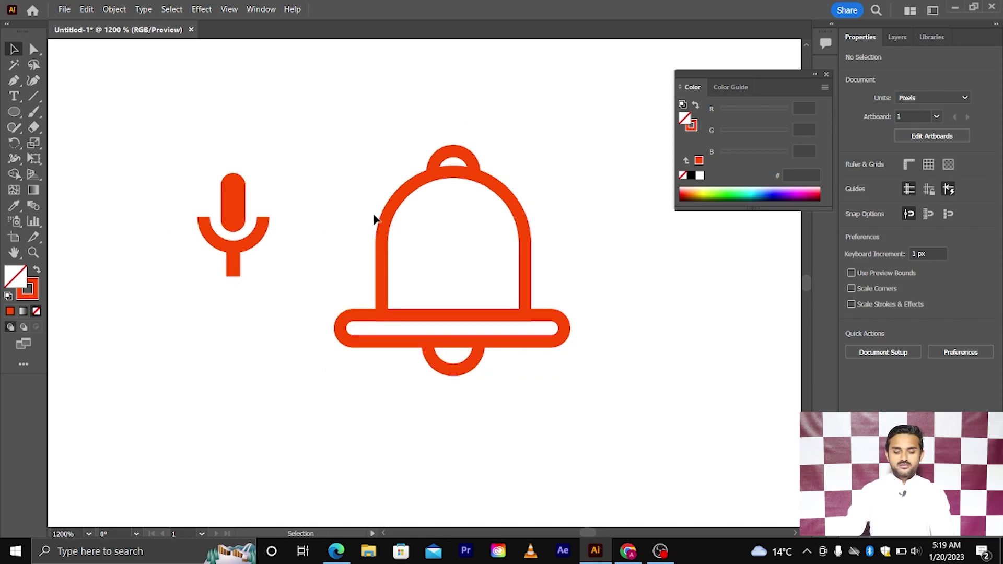
scroll(375, 218, up, 2)
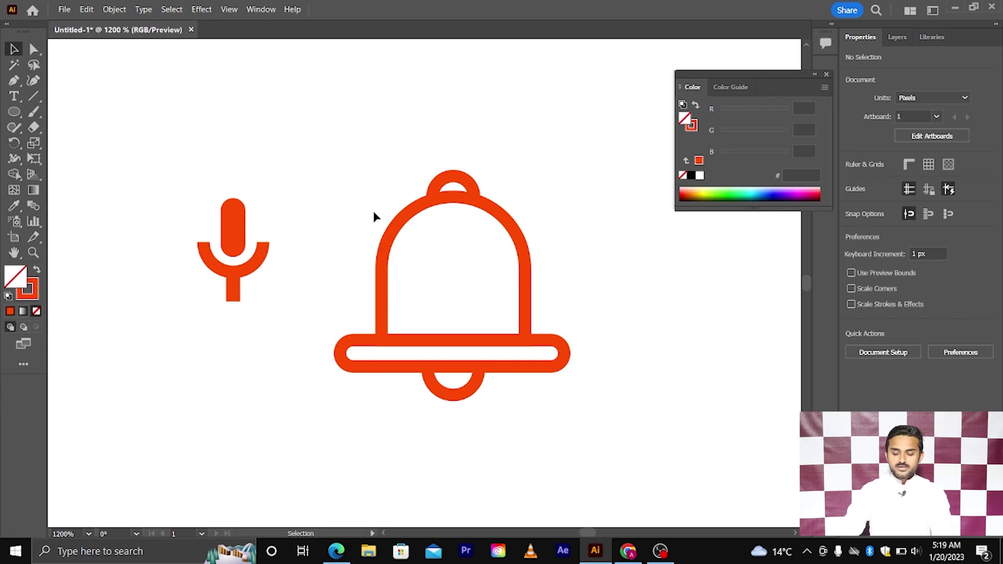
scroll(374, 216, down, 1)
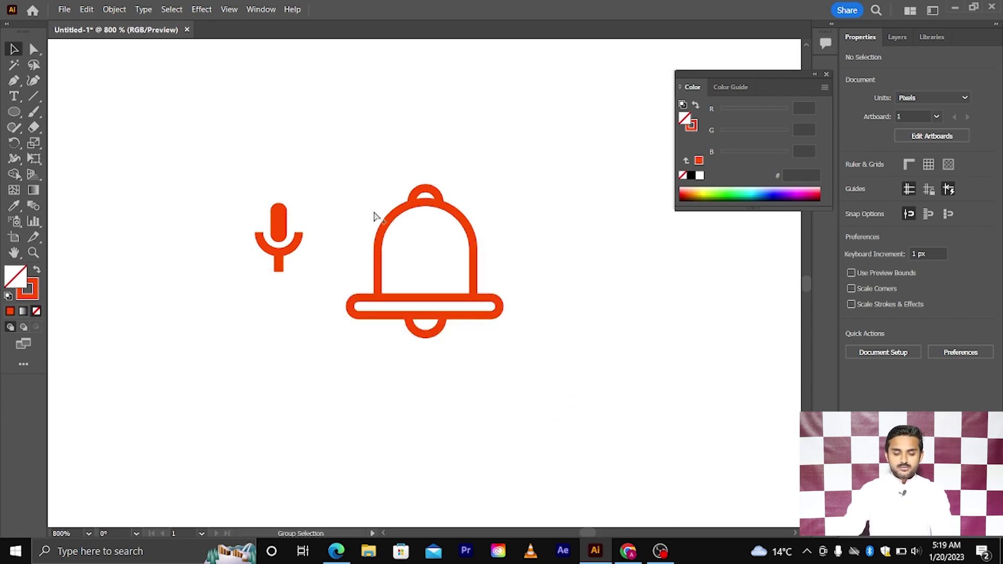
scroll(374, 217, right, 1)
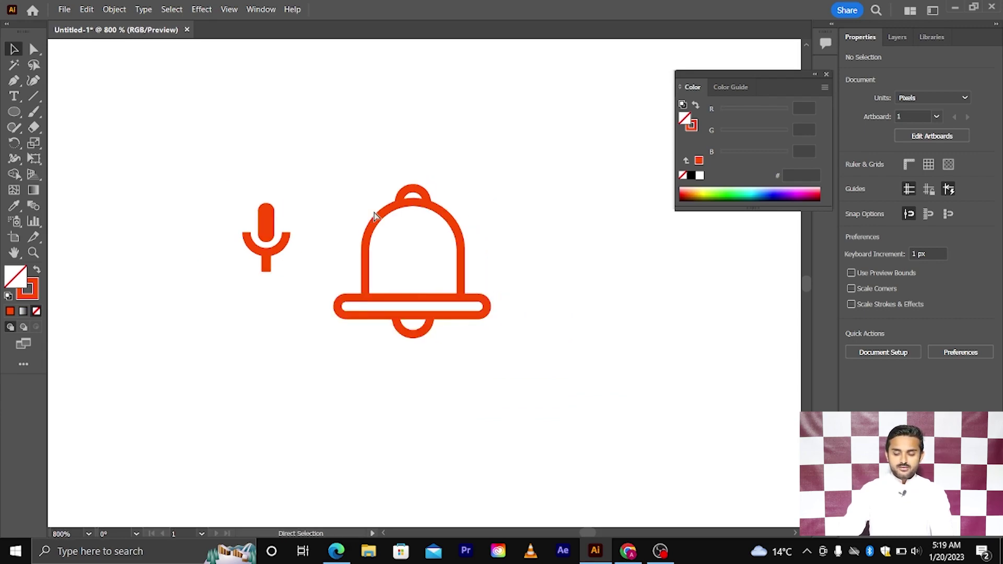
scroll(375, 216, right, 1)
click(14, 51)
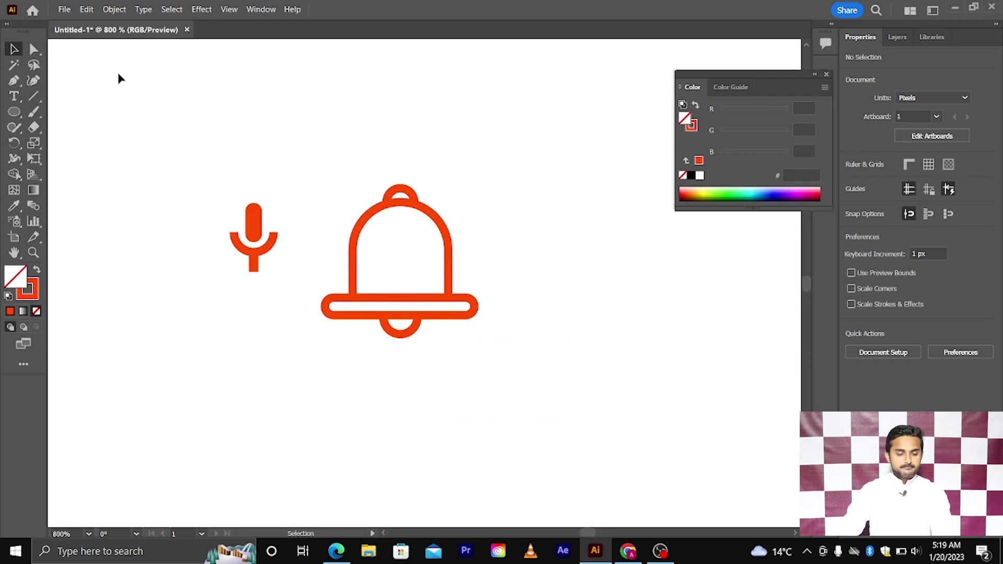
Draw an unfilled rectangle about 15.53 px wide and 4.77 px high in the empty area beside the bell
click(14, 113)
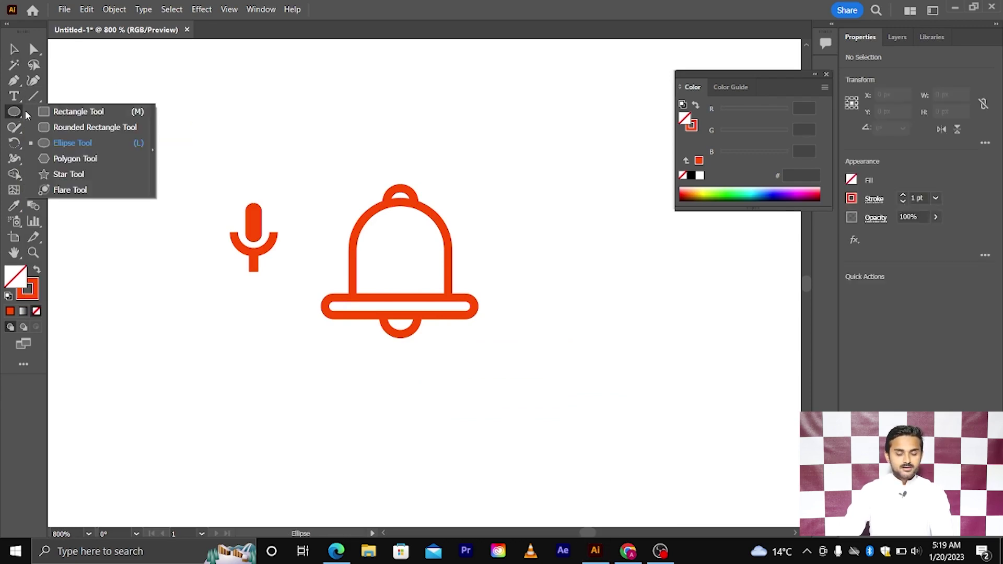
click(79, 111)
scroll(325, 204, right, 4)
scroll(303, 220, right, 3)
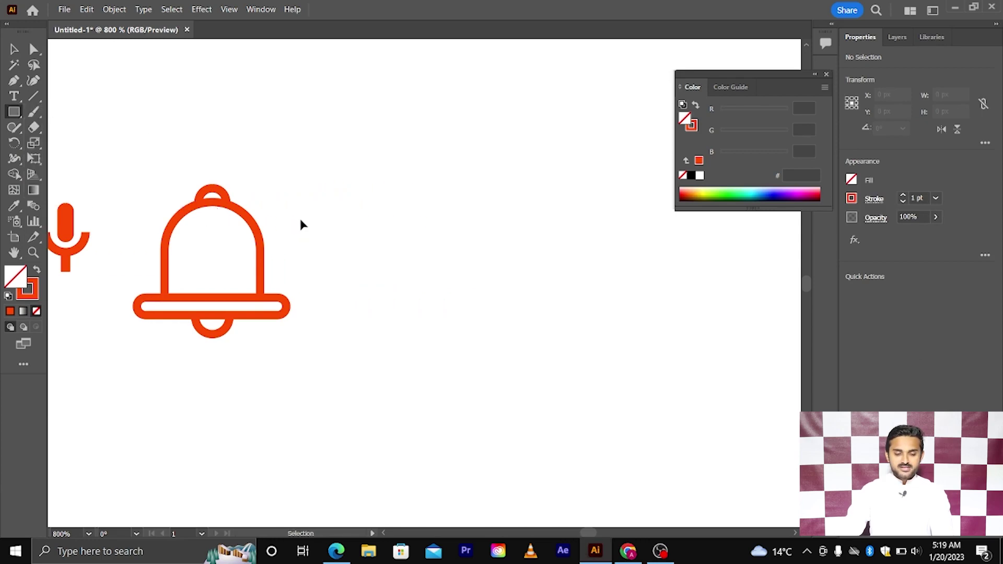
scroll(394, 228, up, 1)
drag(405, 234, 596, 291)
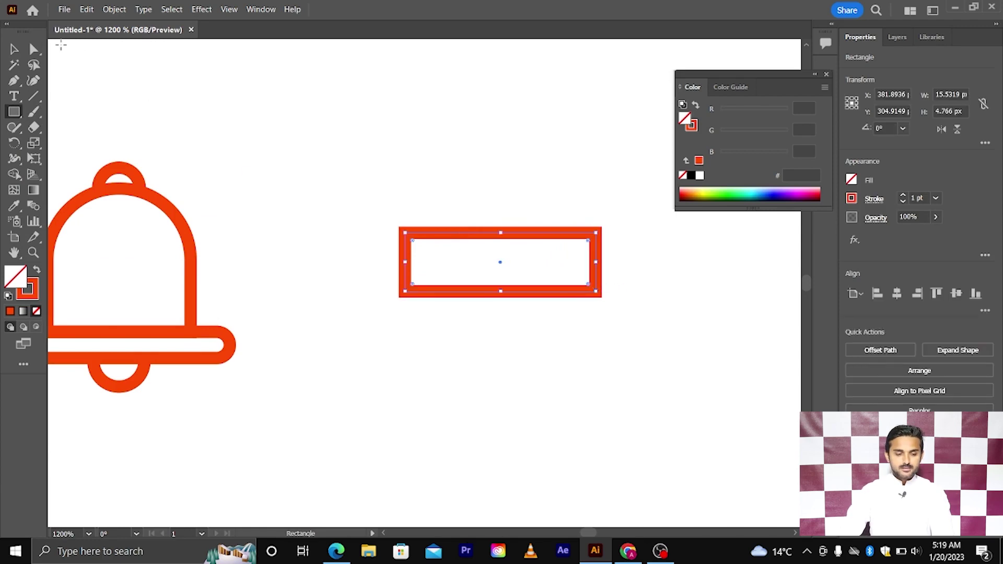
Swap the rectangle's orange-red stroke to its fill, round all its corners fully into a pill shape, and deselect it
key(v)
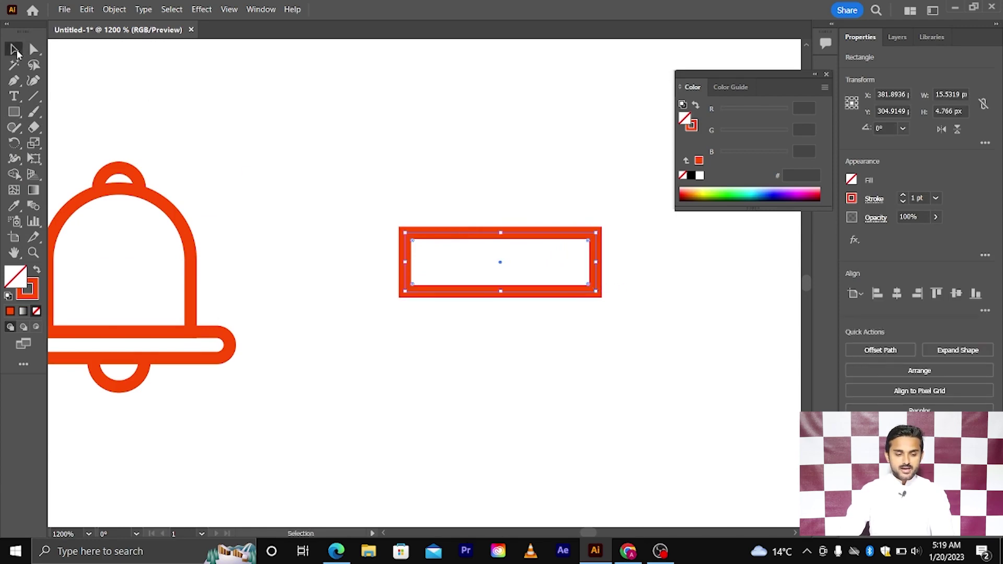
click(38, 272)
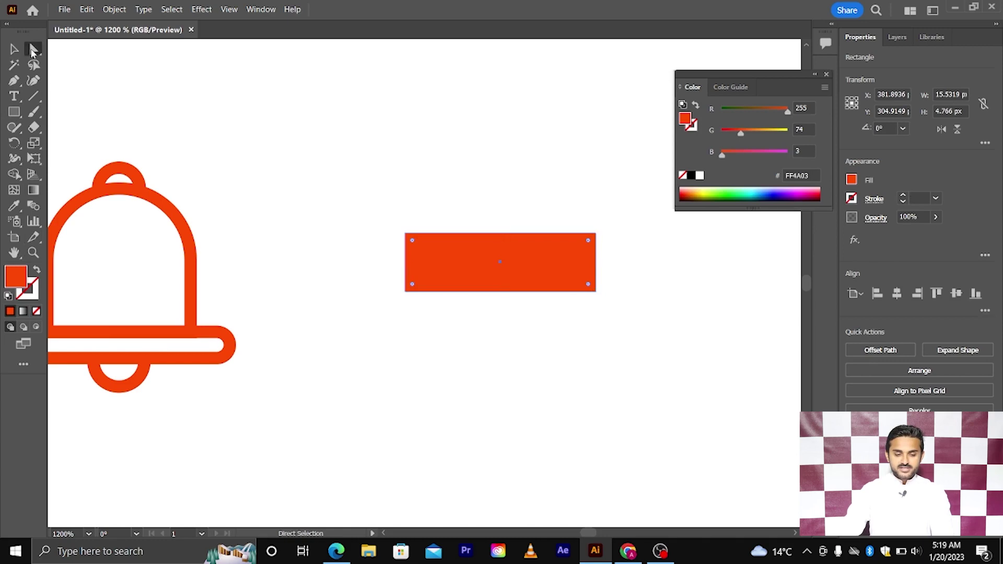
drag(413, 246, 497, 259)
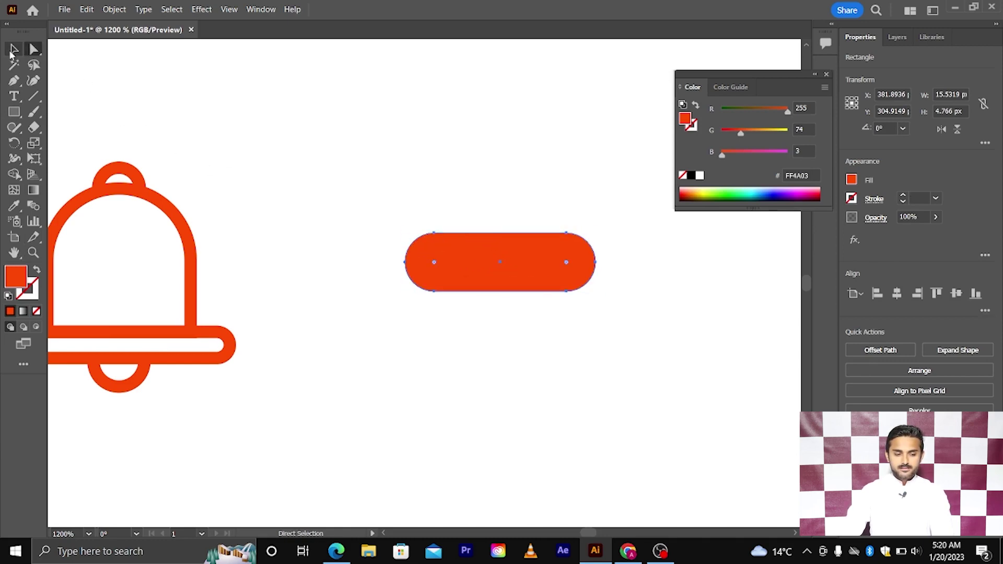
click(13, 49)
click(434, 206)
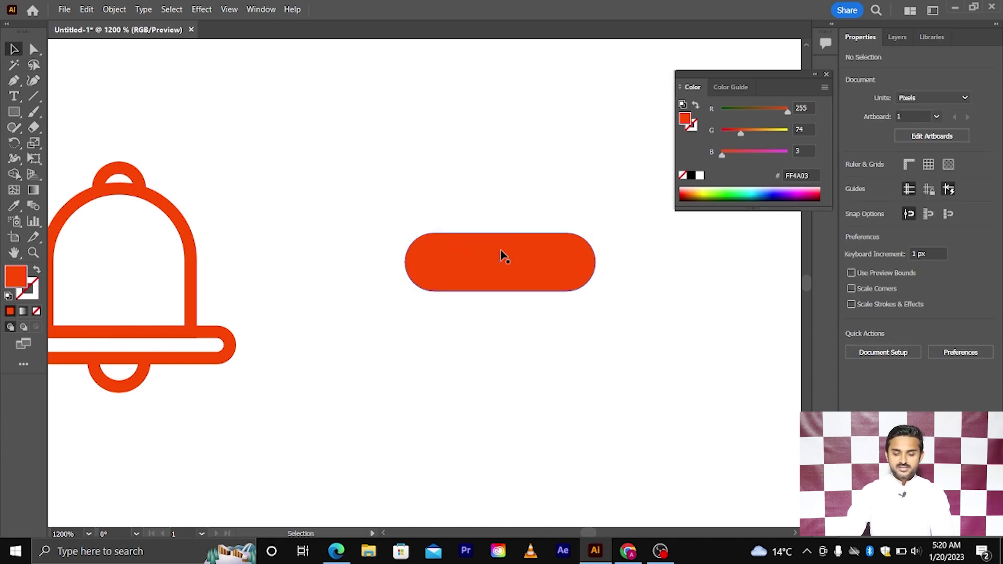
Copy the pill straight down, rotate the copy to 270° so it stands upright, and place it between the bell and the original pill
drag(501, 255, 502, 328)
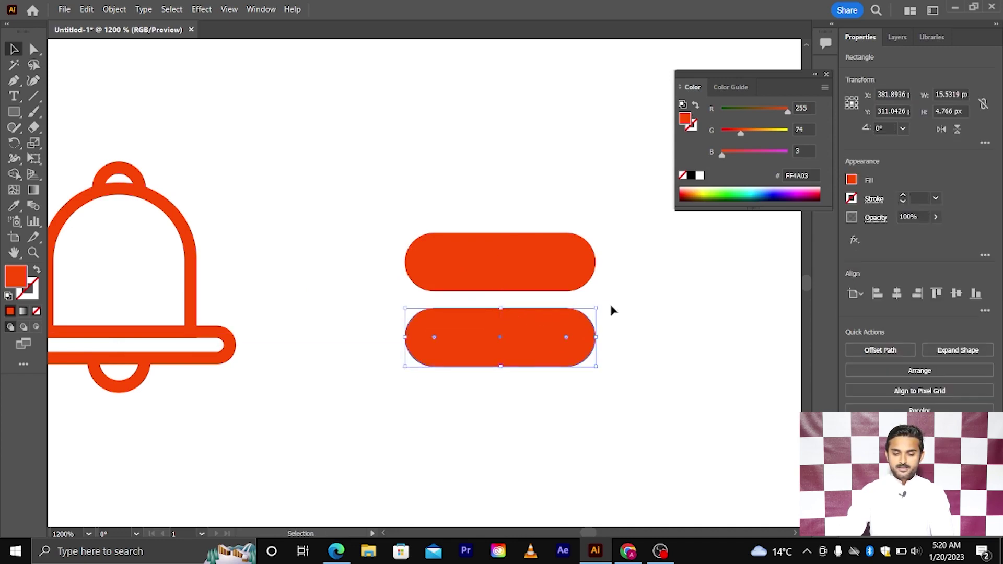
drag(599, 306, 552, 427)
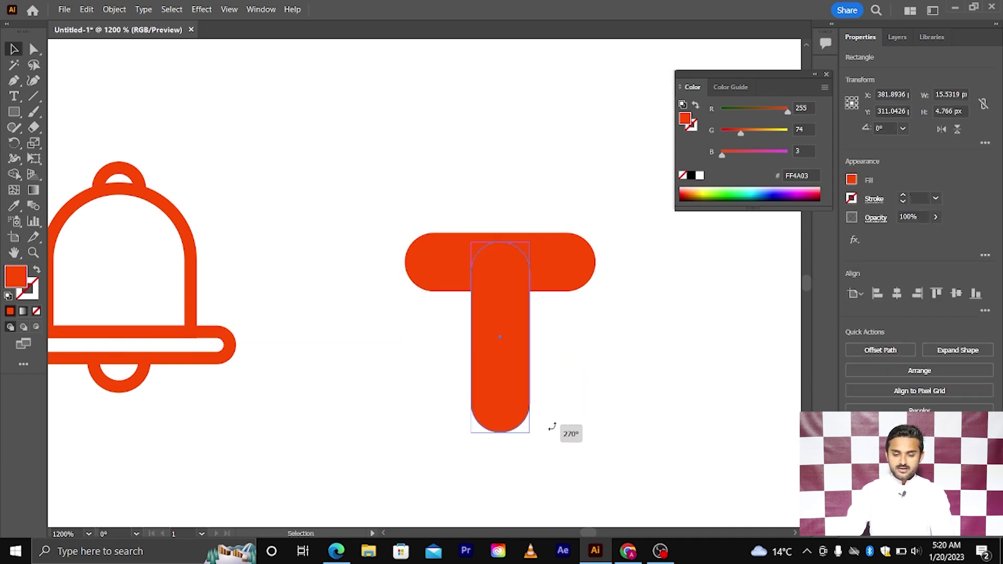
drag(522, 368, 589, 220)
key(ctrl+z)
drag(501, 317, 336, 230)
scroll(343, 222, left, 3)
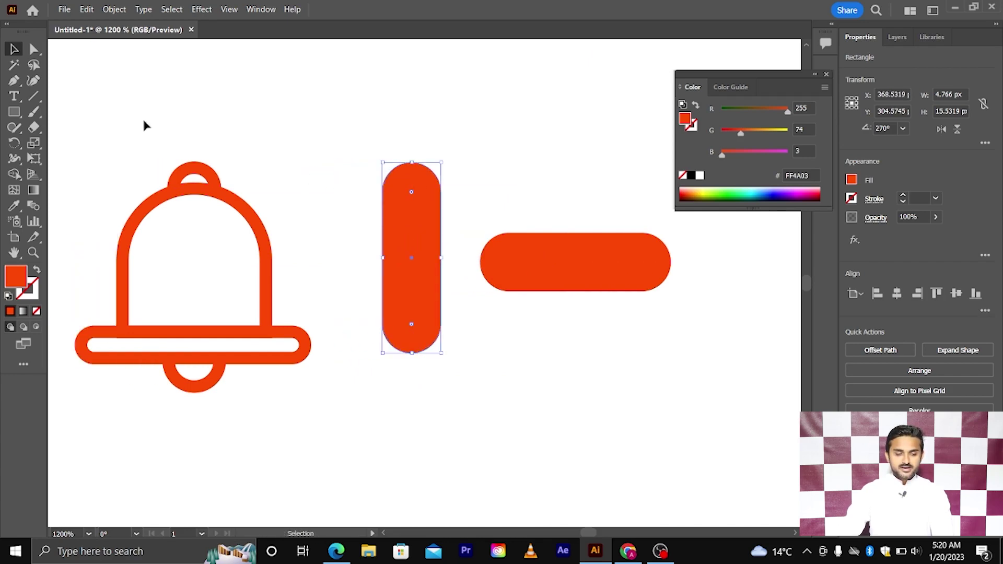
Shorten the upright pill to about 12.04 px high by moving only its upper anchor points straight down, and deselect it
click(37, 49)
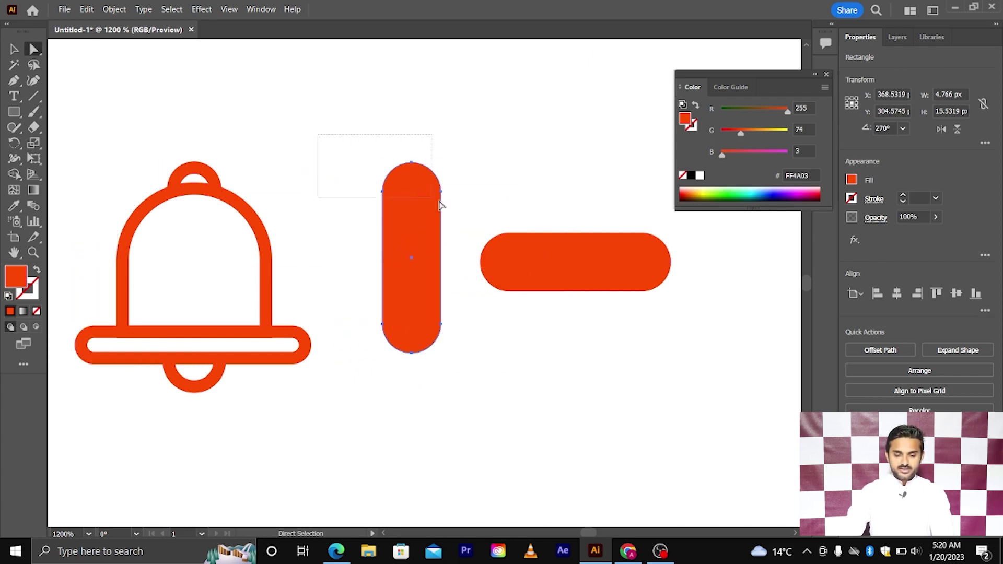
drag(482, 216, 471, 215)
scroll(439, 197, up, 1)
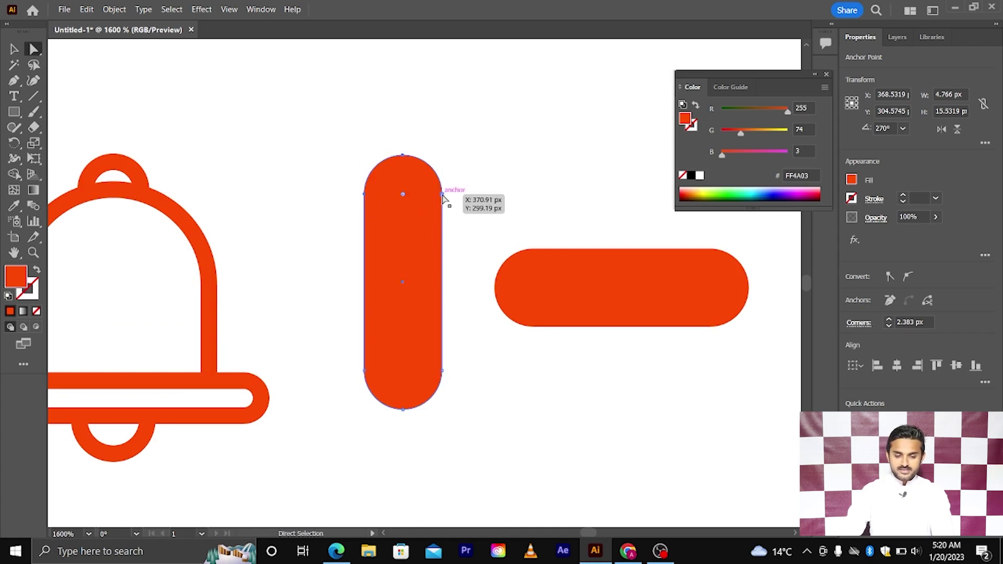
drag(442, 198, 442, 255)
click(14, 48)
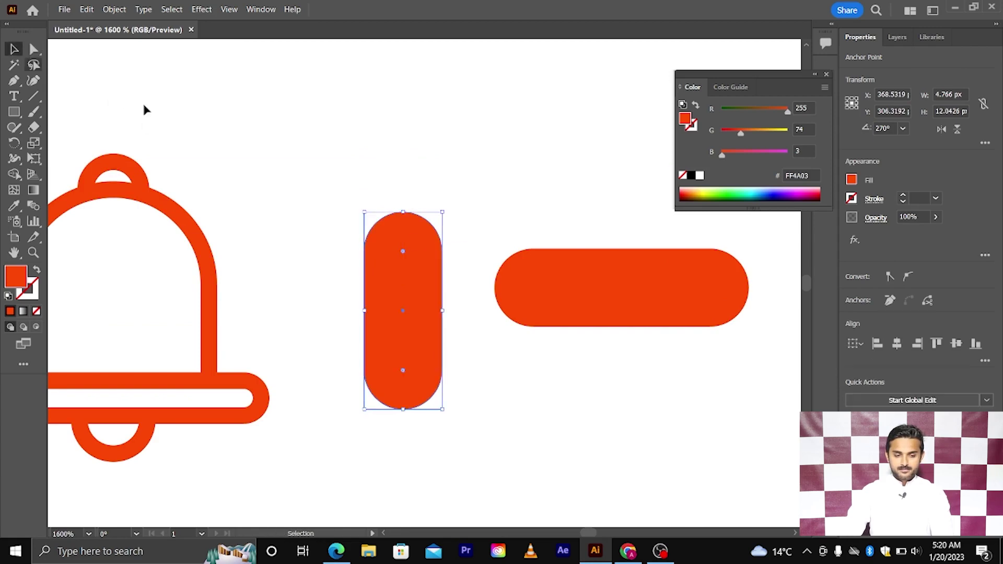
click(266, 236)
Move the upright pill onto the right end of the horizontal pill to form an L shape
scroll(266, 236, down, 1)
scroll(403, 287, down, 2)
key(space)
drag(424, 297, 497, 283)
scroll(512, 309, up, 3)
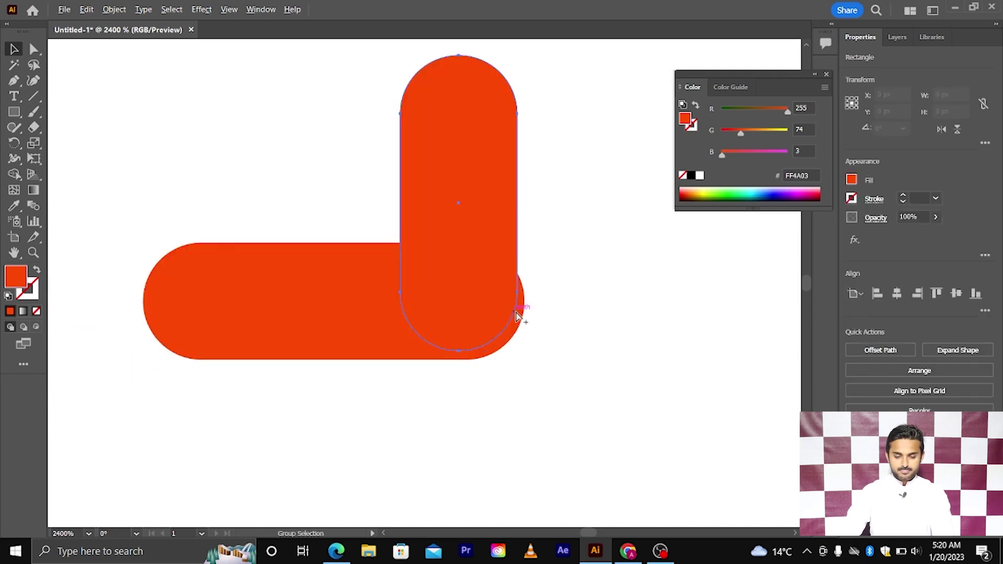
Recolour the horizontal pill pale yellow FFD47F to distinguish it from the upright one, and deselect it
scroll(522, 293, down, 2)
click(379, 223)
click(694, 191)
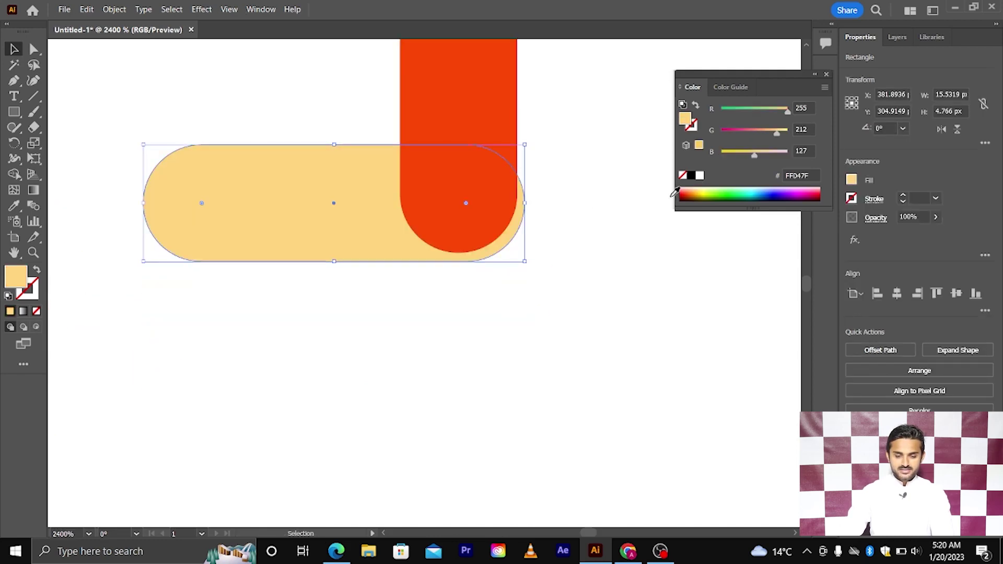
click(589, 229)
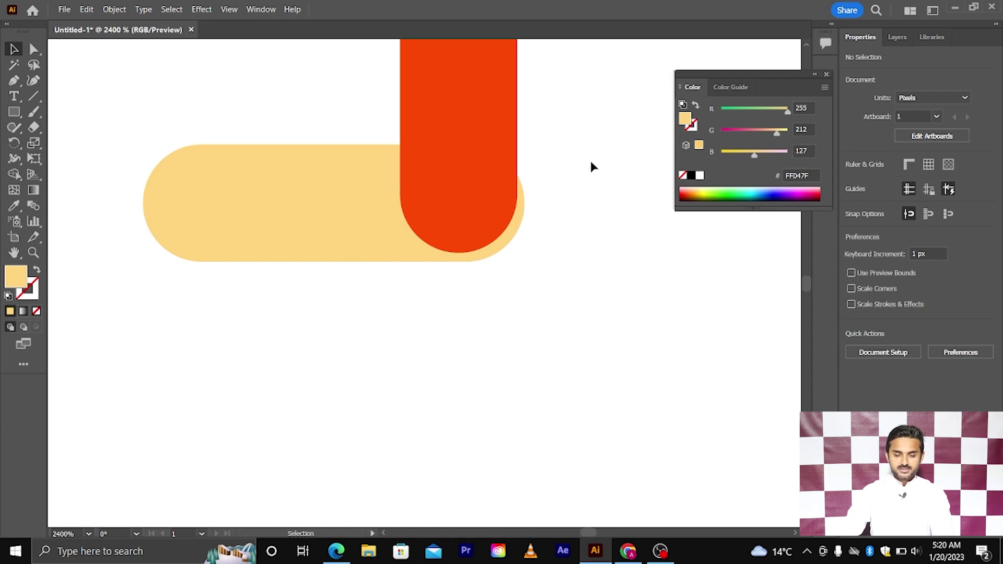
Align the upright pill's rounded lower end exactly with the right end of the yellow horizontal pill
scroll(448, 214, up, 1)
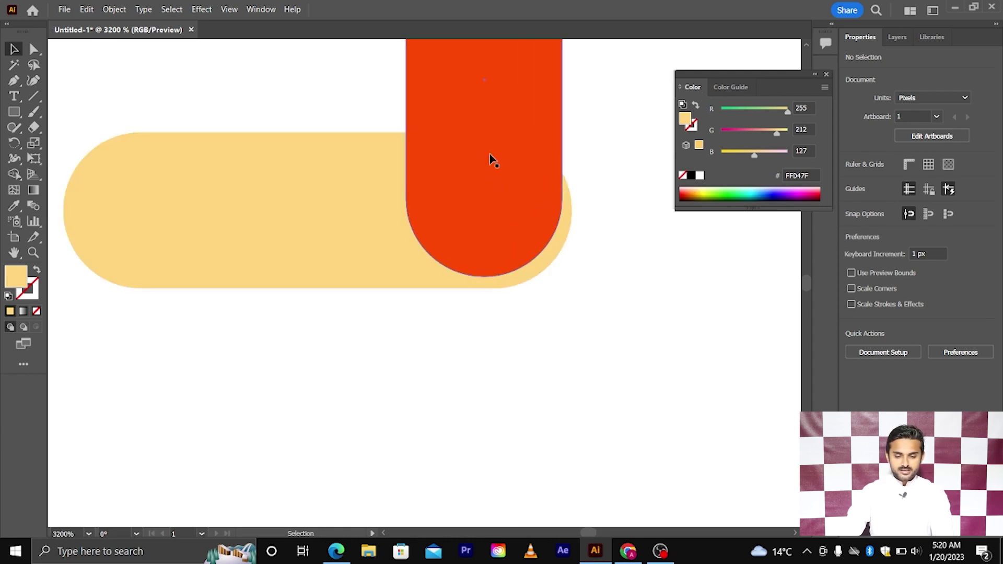
drag(505, 132, 509, 159)
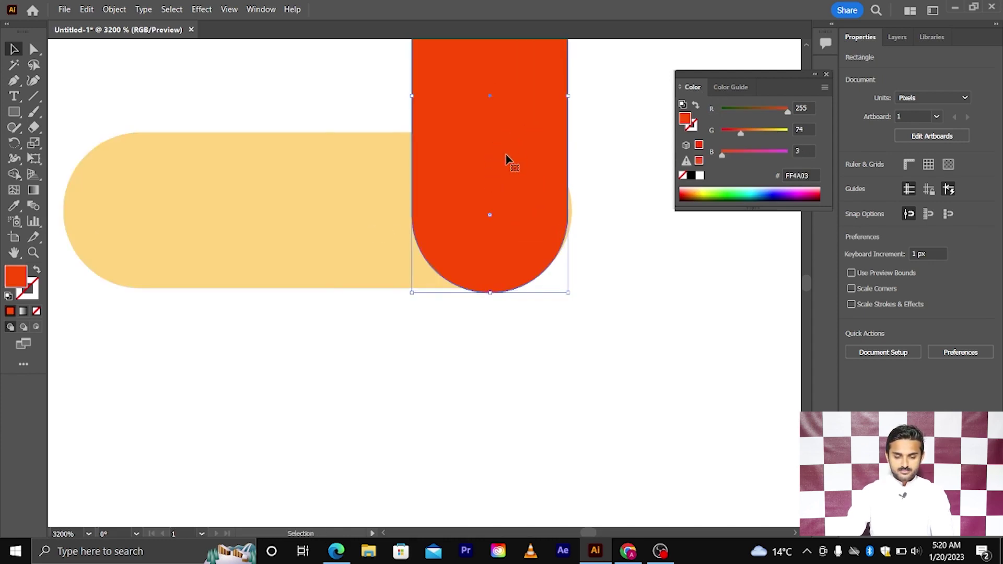
scroll(549, 191, up, 2)
drag(497, 212, 504, 204)
scroll(505, 204, down, 4)
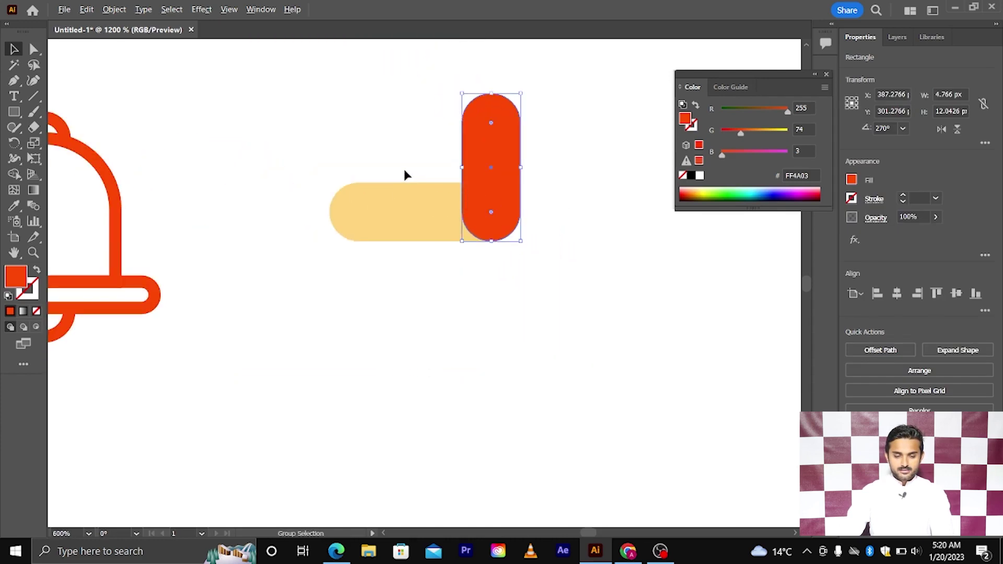
Shorten the yellow horizontal pill to about 13.79 px wide by moving only its left-end anchor points to the right
click(33, 48)
drag(310, 155, 426, 314)
drag(361, 243, 380, 246)
click(14, 49)
Select both overlapping pills, fill them with near-black 020000, and deselect them
key(ctrl+a)
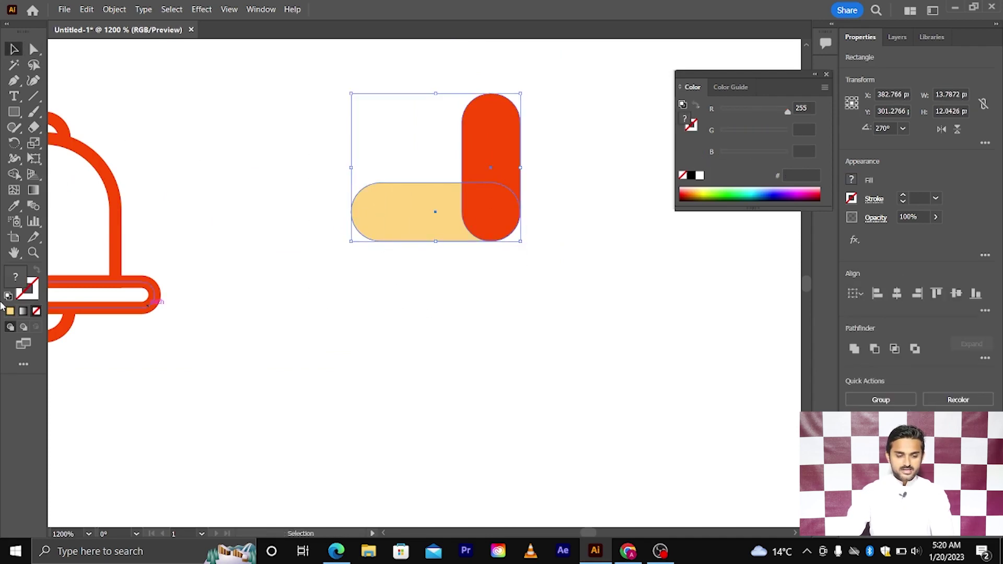
double_click(16, 277)
click(495, 351)
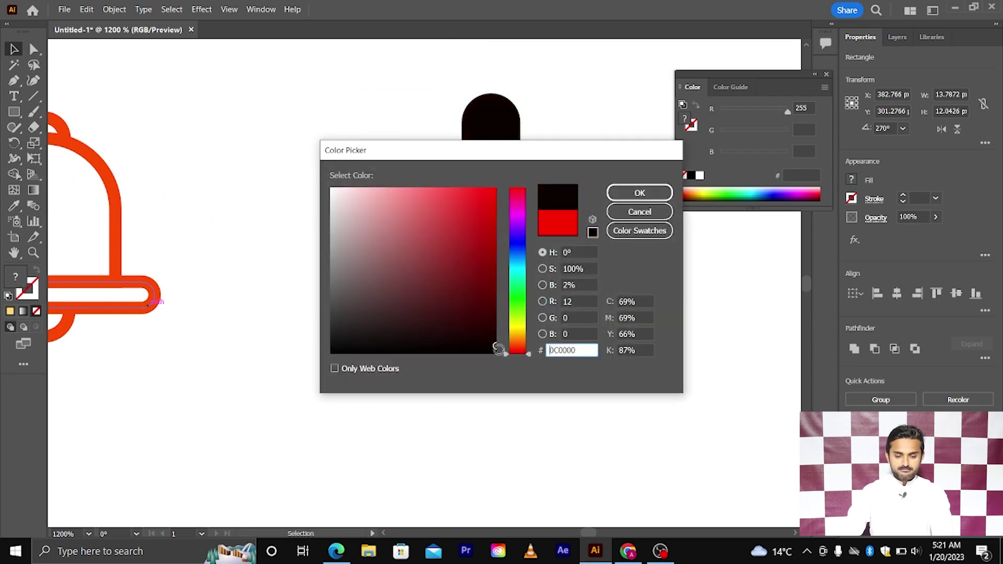
click(631, 195)
scroll(553, 216, up, 2)
click(553, 212)
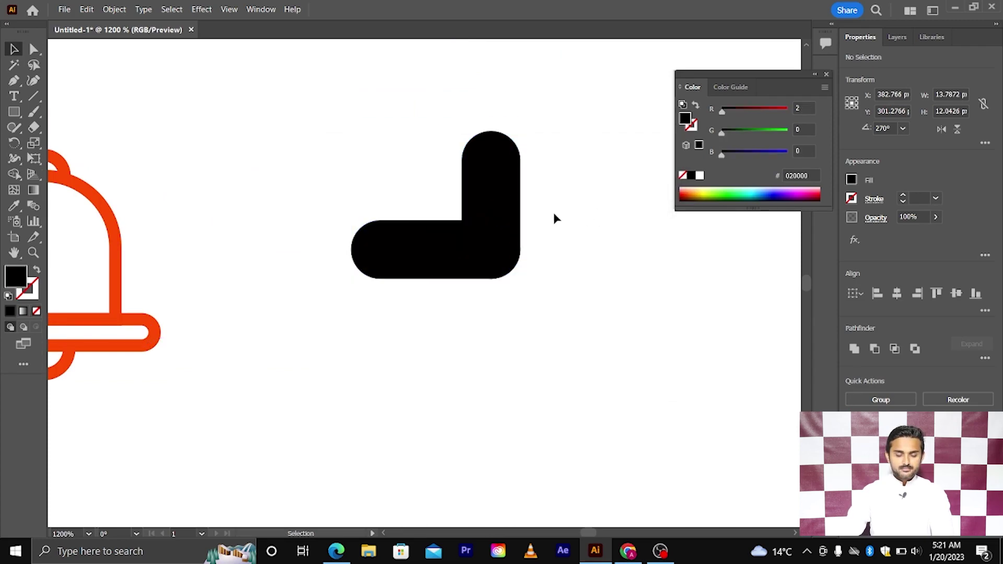
Draw a small circle about 1.19 px across in the empty area to the upper left of the black L shape
scroll(502, 220, up, 2)
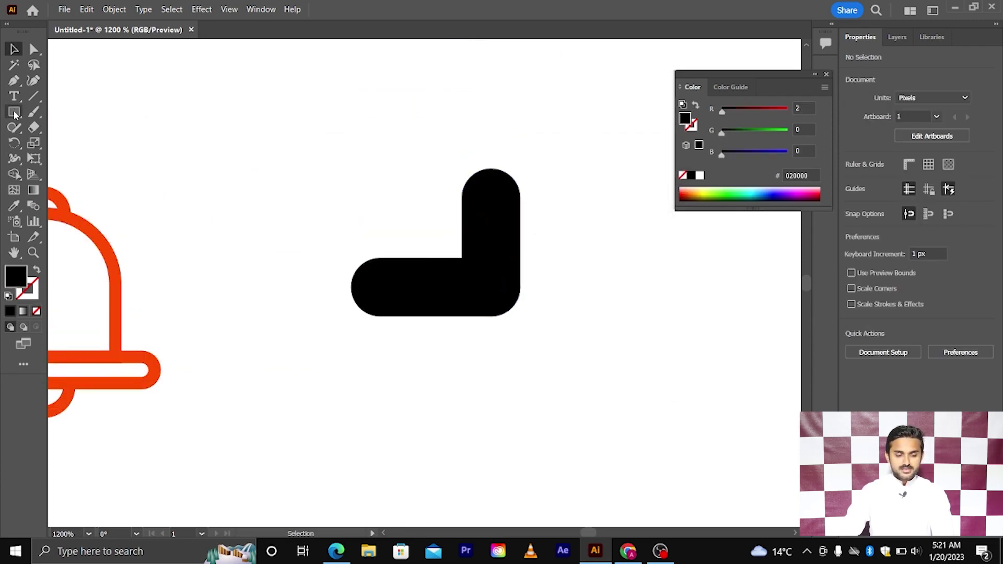
drag(15, 114, 58, 142)
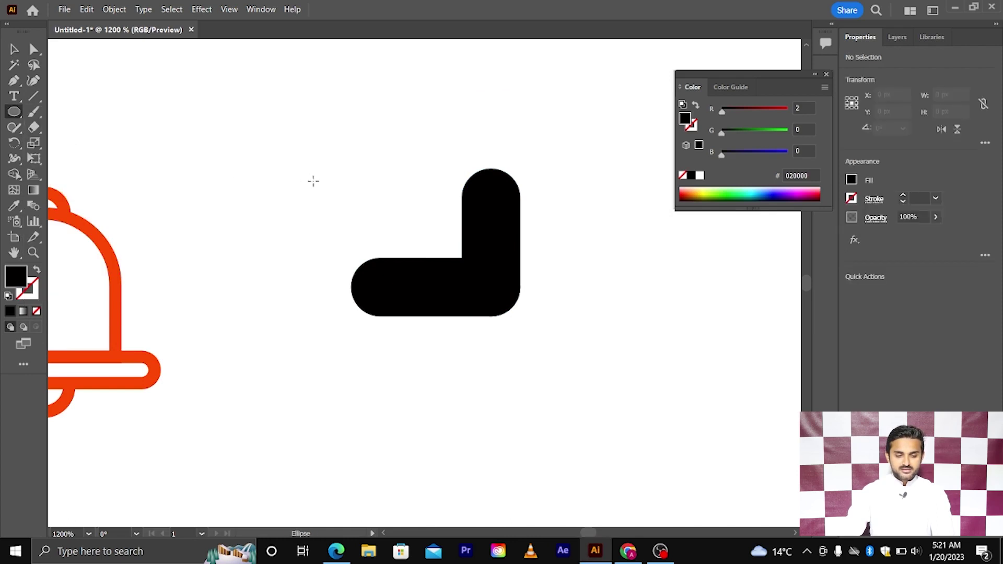
drag(363, 170, 366, 172)
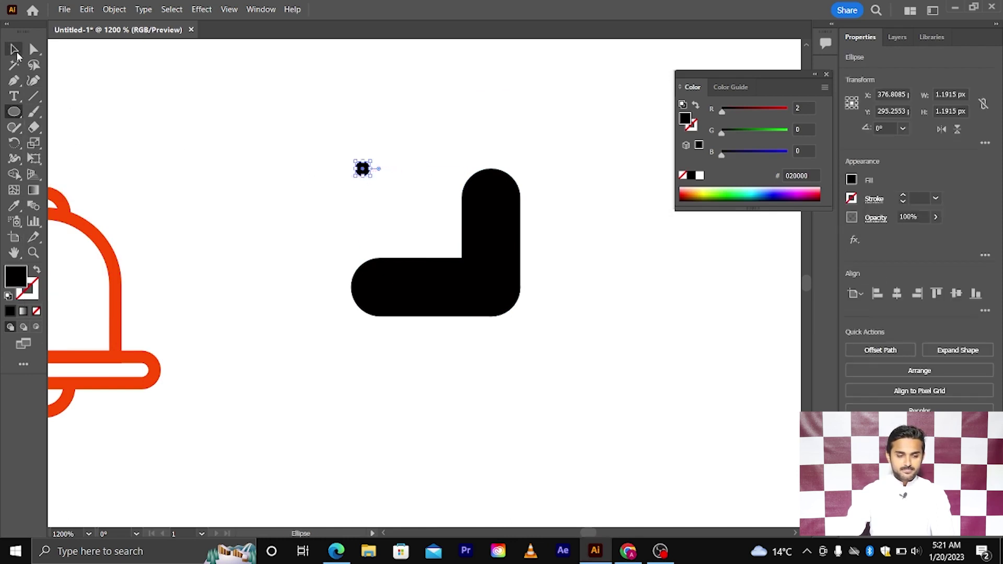
key(v)
scroll(389, 198, up, 2)
scroll(369, 193, down, 1)
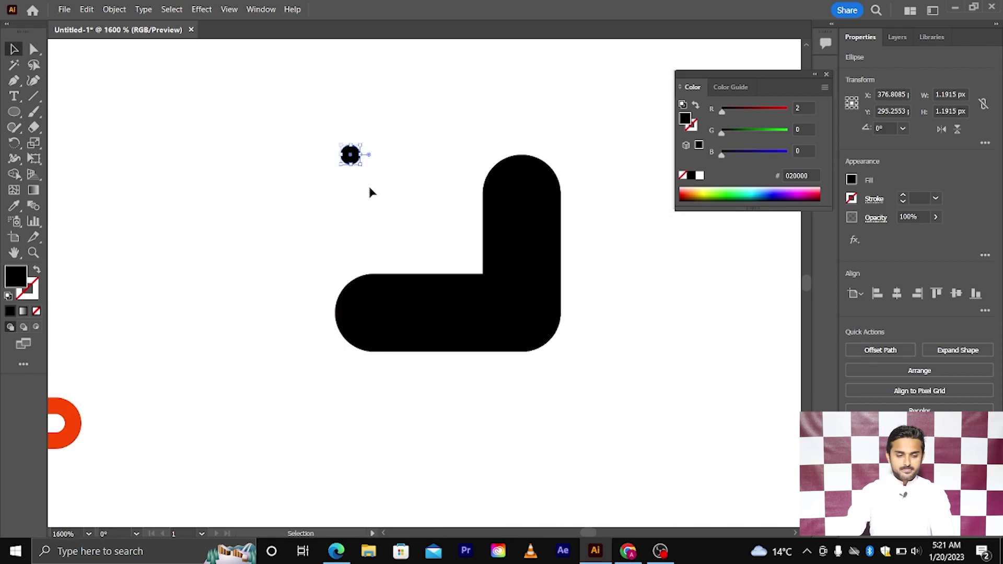
Fill the small circle with white FFFFFF and move it onto the upper left part of the upright black pill
double_click(18, 281)
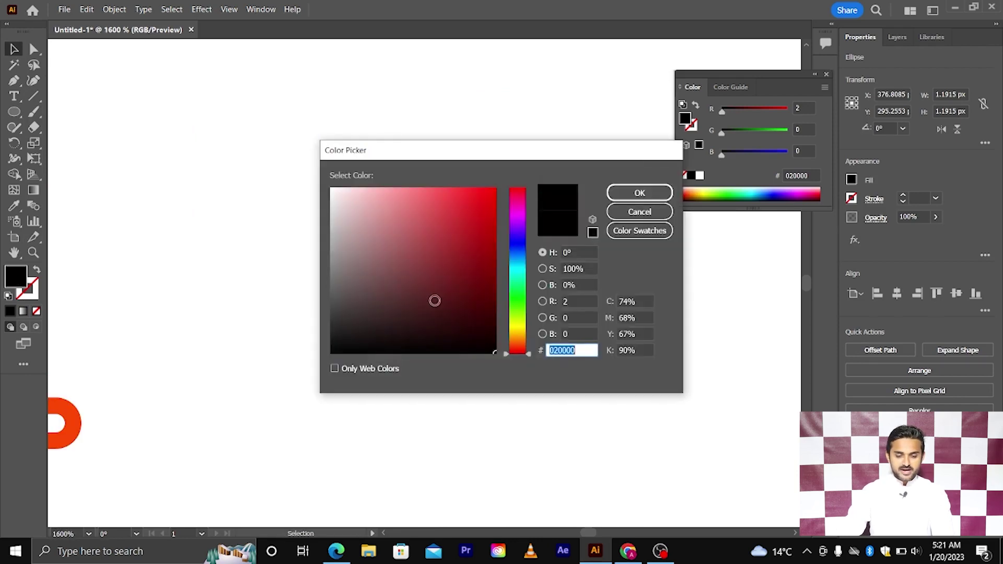
drag(437, 296, 327, 186)
click(617, 193)
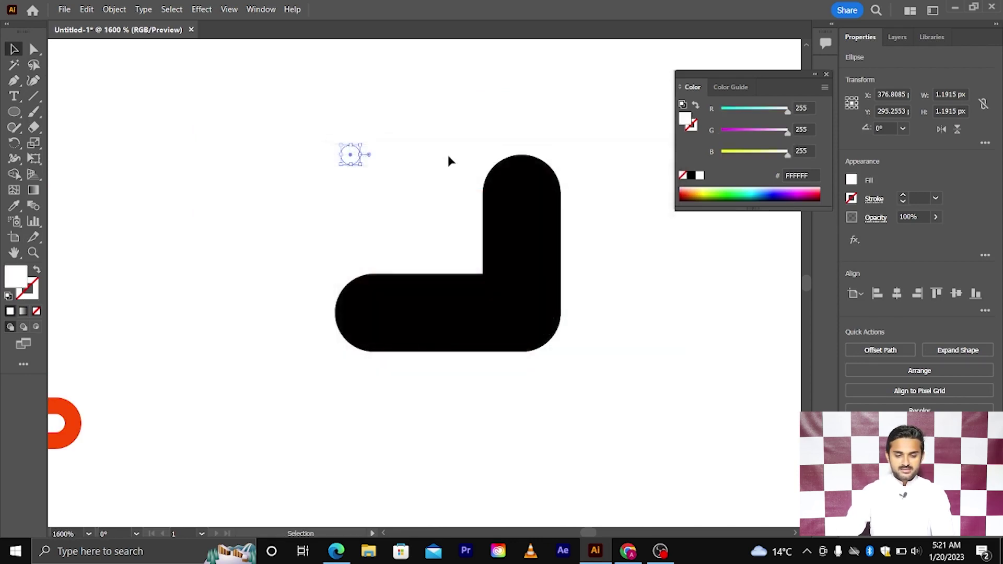
scroll(427, 164, up, 2)
drag(283, 156, 579, 235)
scroll(579, 235, right, 3)
scroll(410, 191, up, 2)
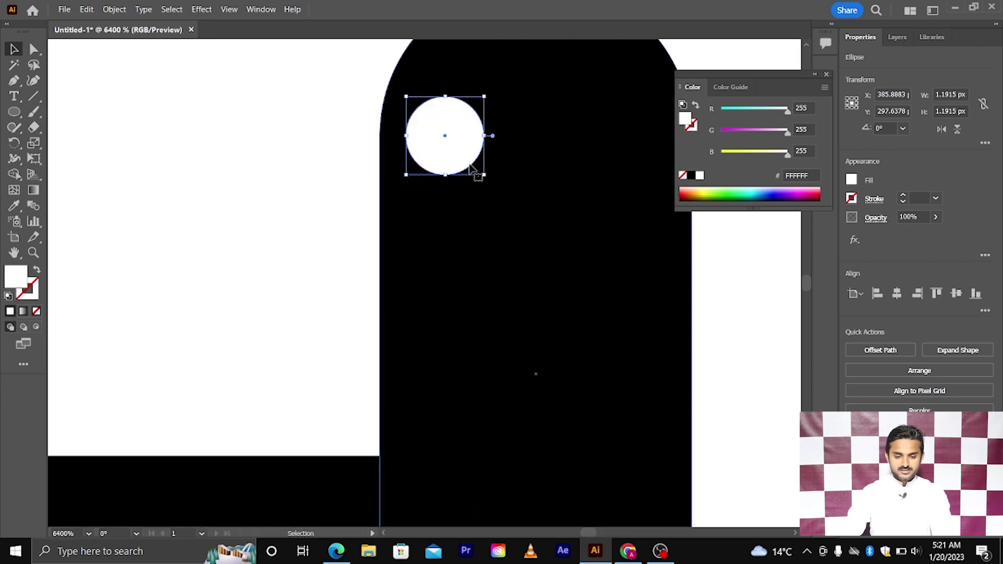
Nudge the white circle slightly down and right, shrink it to about 0.57 px across as an eye, and deselect it
drag(472, 173, 480, 186)
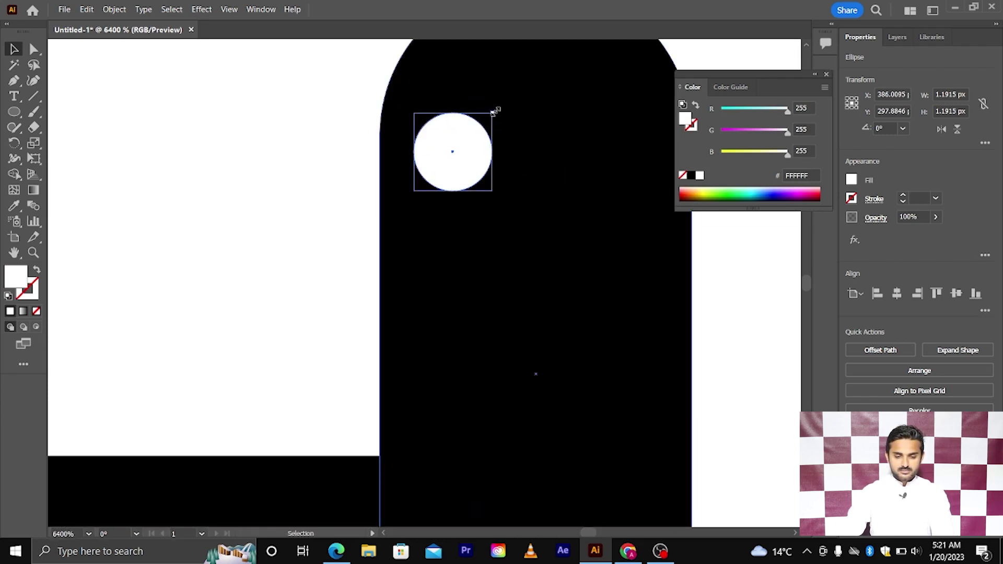
drag(495, 111, 485, 137)
click(272, 230)
scroll(277, 229, down, 2)
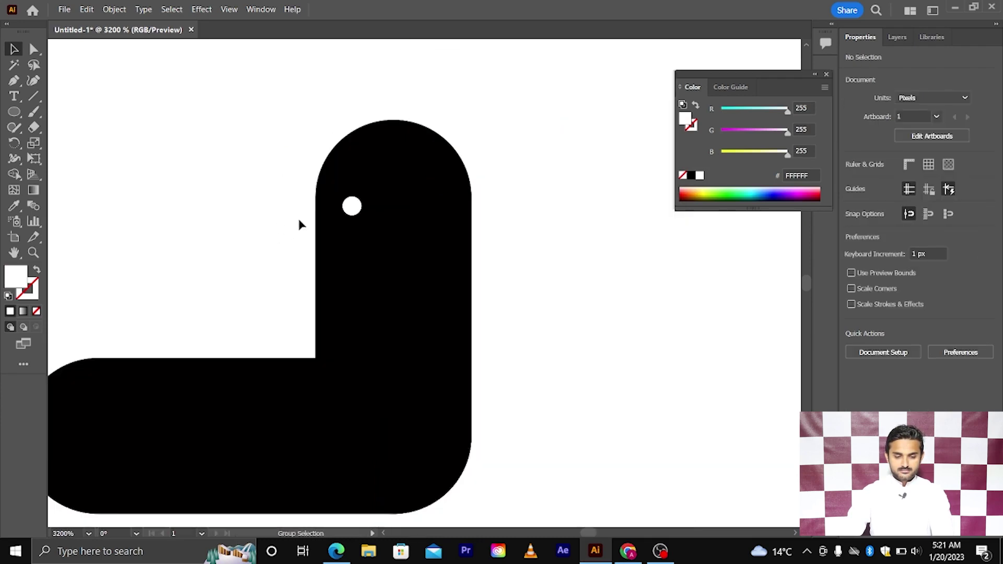
Copy the white eye horizontally to the opposite side of the upright pill as a second eye, and deselect it
scroll(299, 224, up, 1)
drag(336, 226, 459, 229)
scroll(458, 229, down, 2)
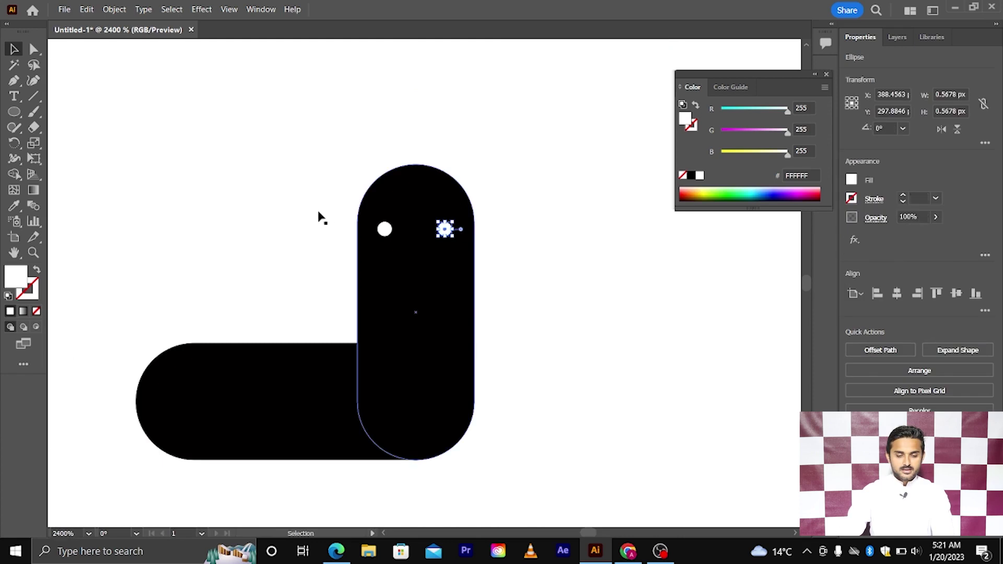
scroll(316, 211, left, 2)
scroll(316, 211, left, 1)
click(220, 185)
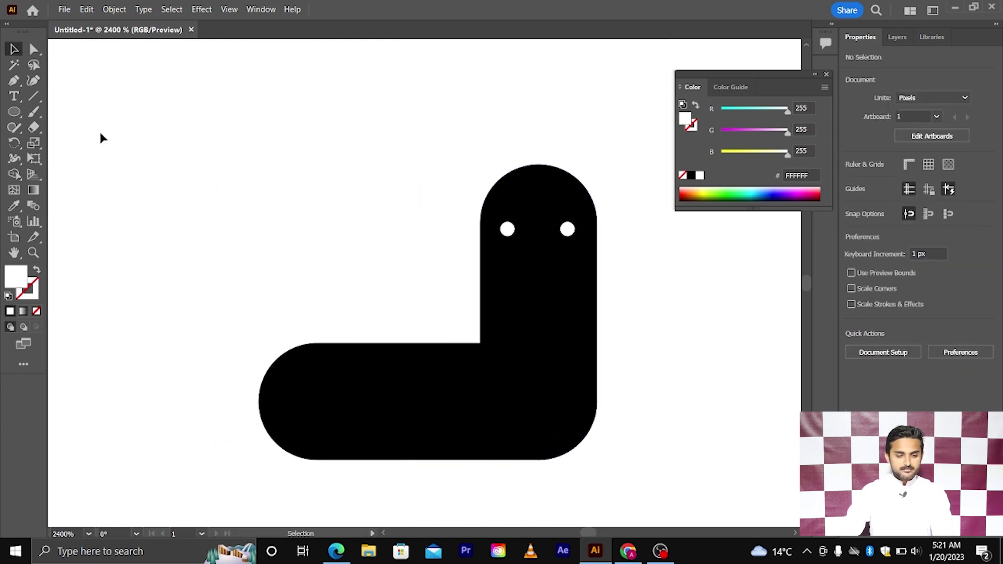
Create a three-pointed star with Radius 1 of 25 px and Radius 2 of 50 px in the empty area beside the character
click(11, 113)
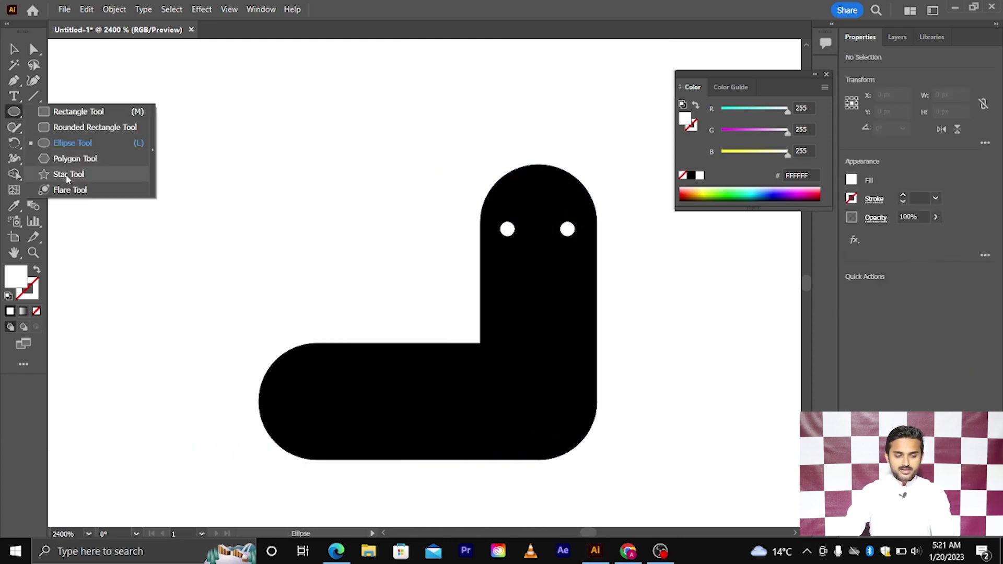
click(67, 179)
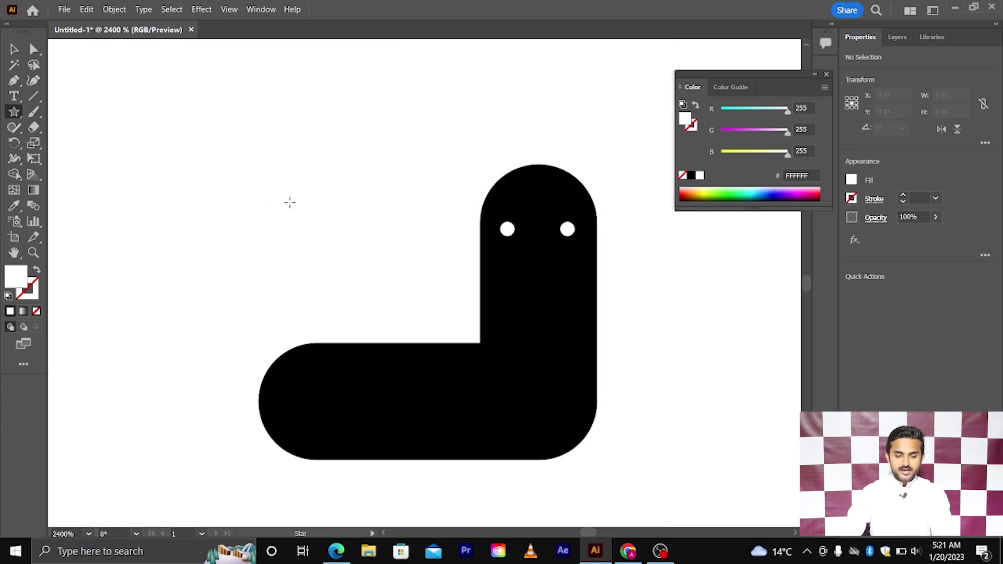
click(290, 203)
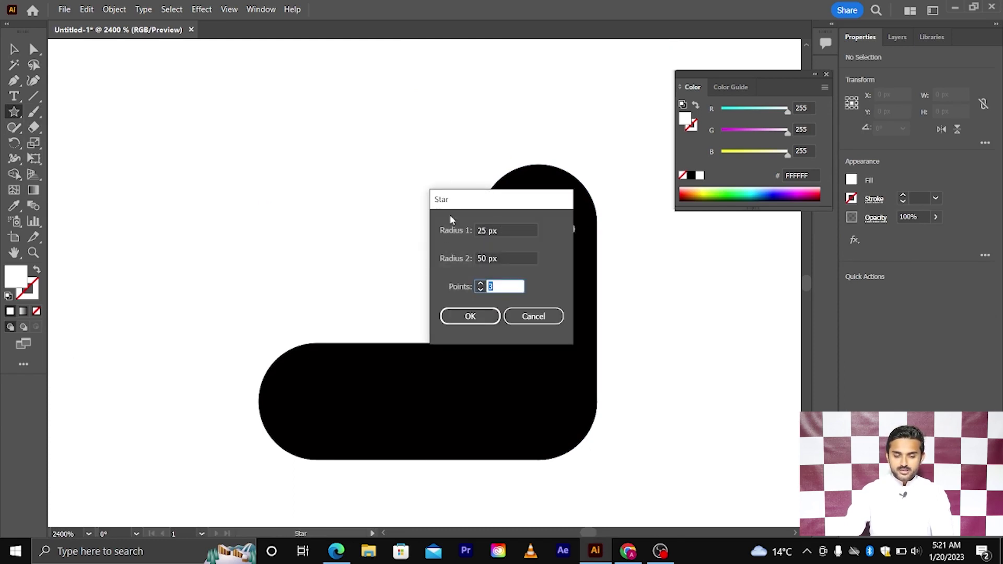
drag(466, 203, 447, 180)
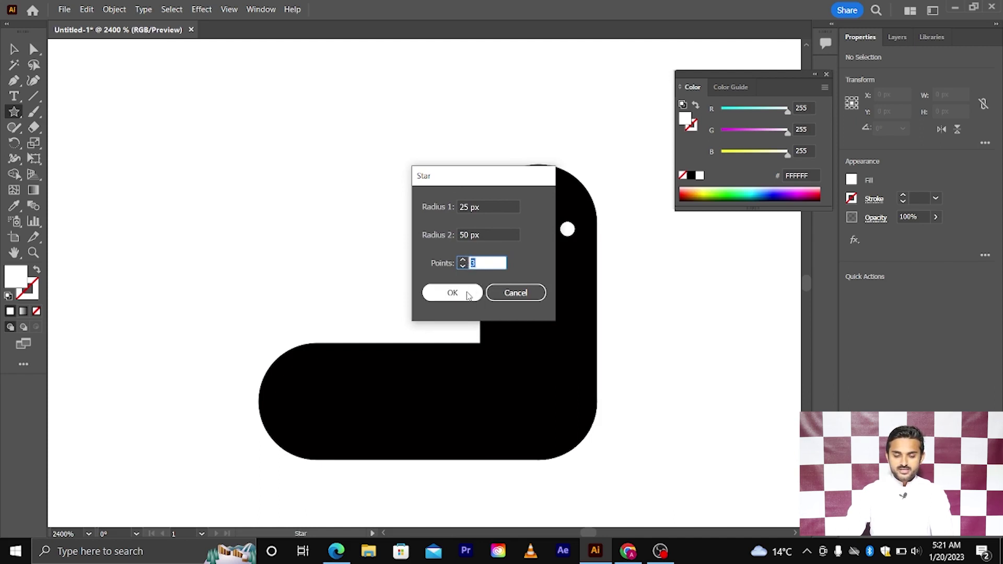
click(468, 296)
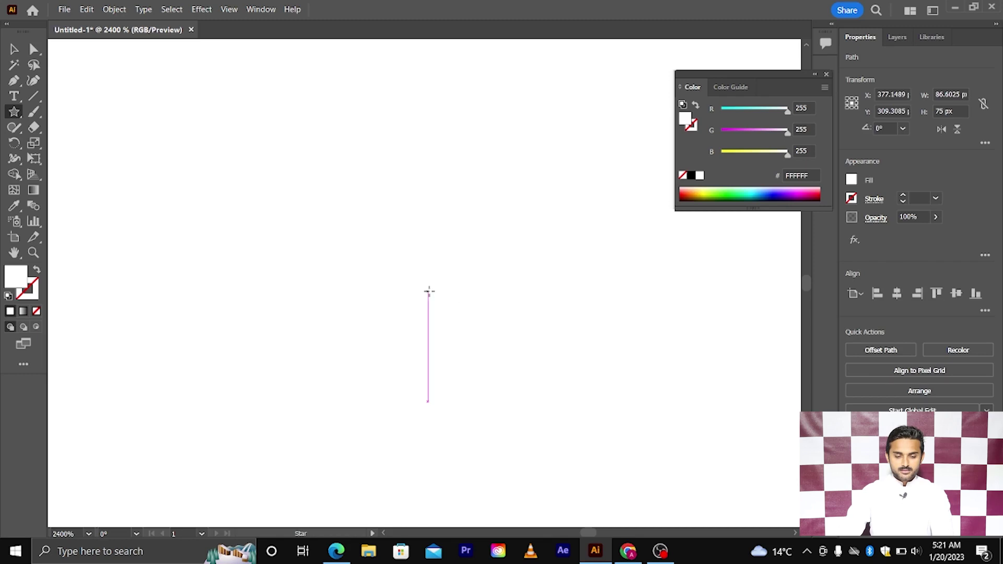
Fill the large white triangle with near-black 020000
key(ctrl+minus)
key(ctrl+minus)
key(ctrl+minus)
key(v)
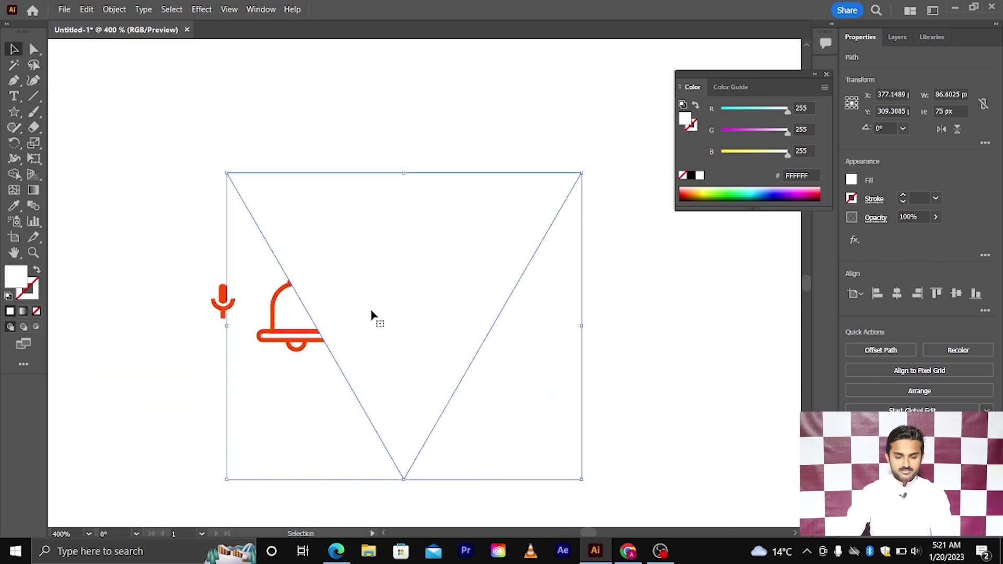
double_click(16, 277)
click(495, 352)
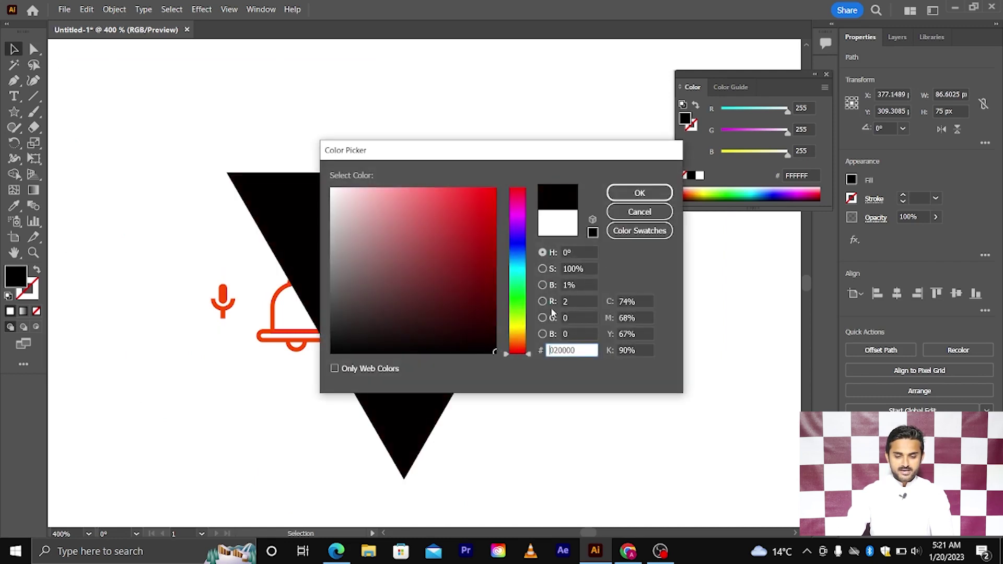
click(638, 193)
drag(581, 173, 438, 353)
scroll(413, 332, up, 1)
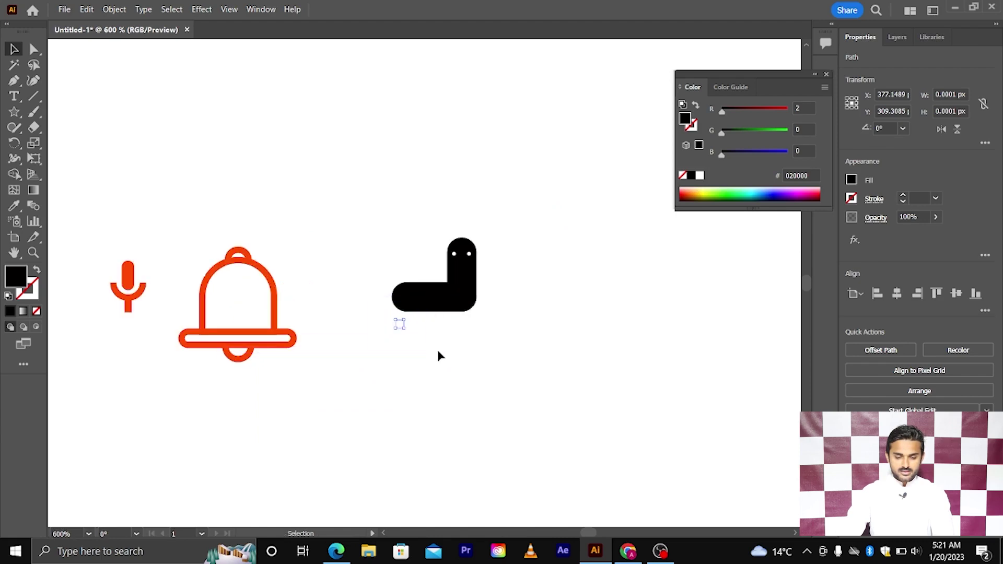
key(ctrl+z)
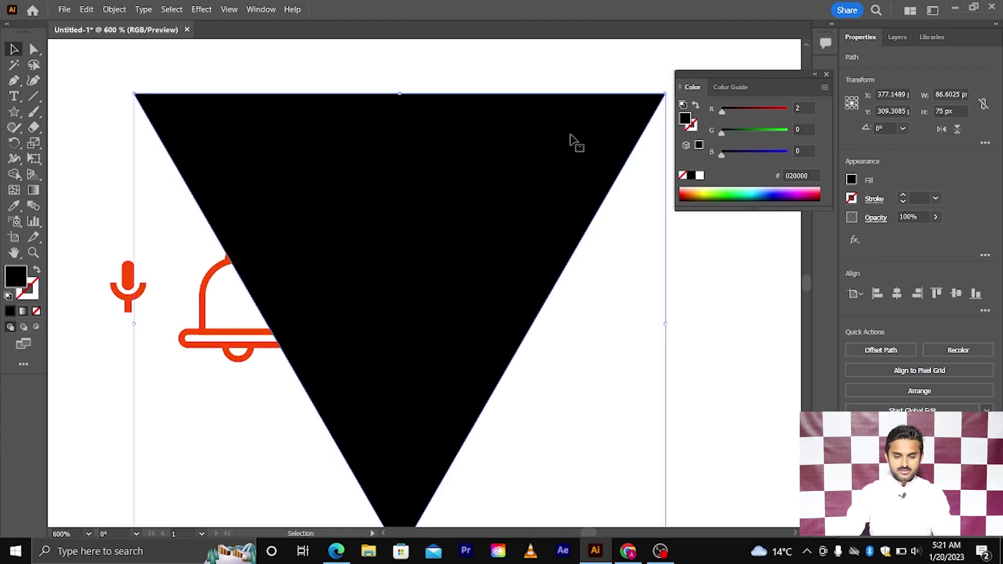
Scale the black triangle down about its center to about 12.3 by 10.6 px and rotate it 90°
drag(135, 92, 368, 289)
scroll(402, 288, up, 3)
key(v)
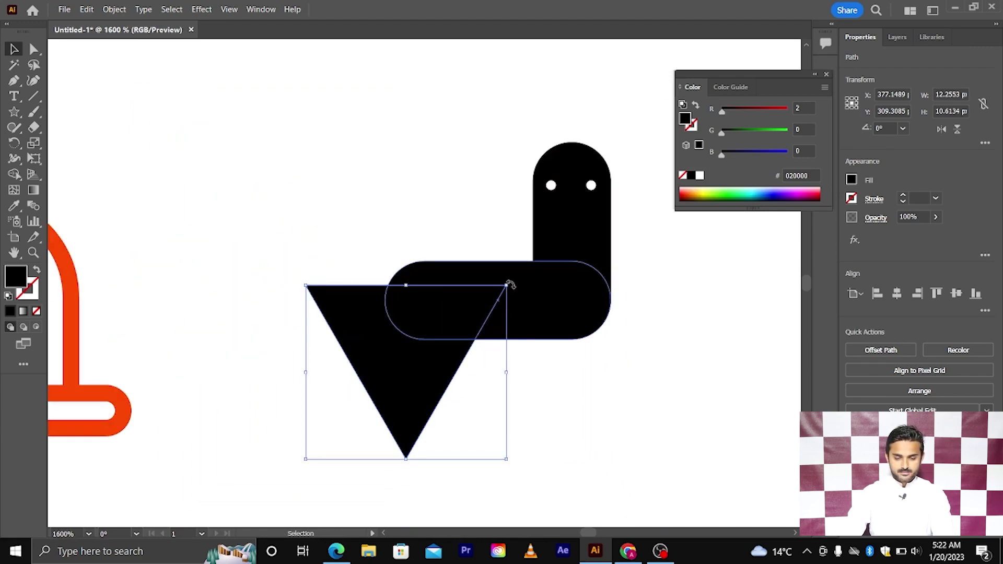
drag(511, 285, 342, 271)
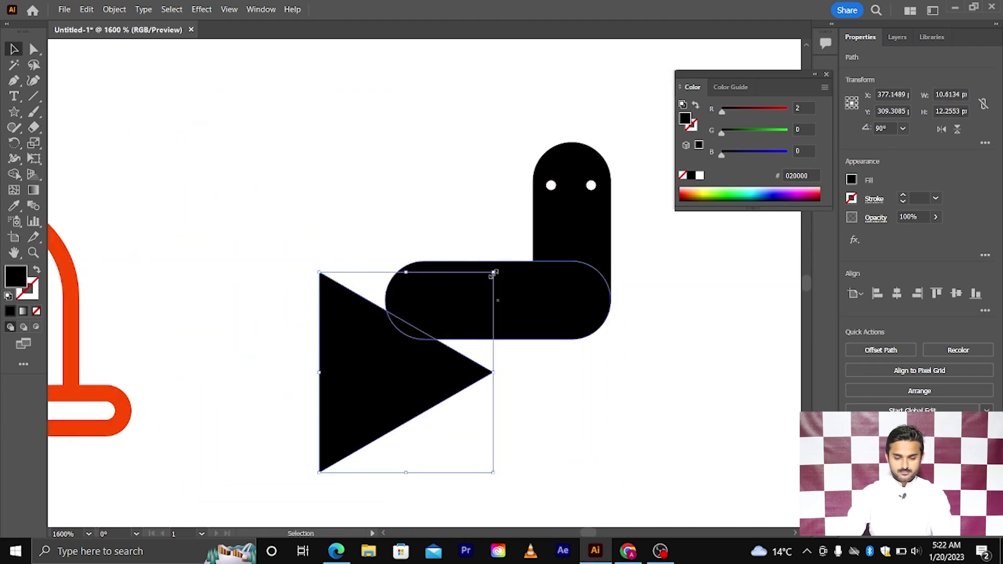
Shrink the rotated triangle to about 1.7 by 2 px, place it on the head's upper left edge as an ear, and deselect it
drag(494, 274, 448, 359)
drag(447, 388, 416, 204)
scroll(417, 203, up, 4)
click(416, 202)
scroll(434, 153, up, 2)
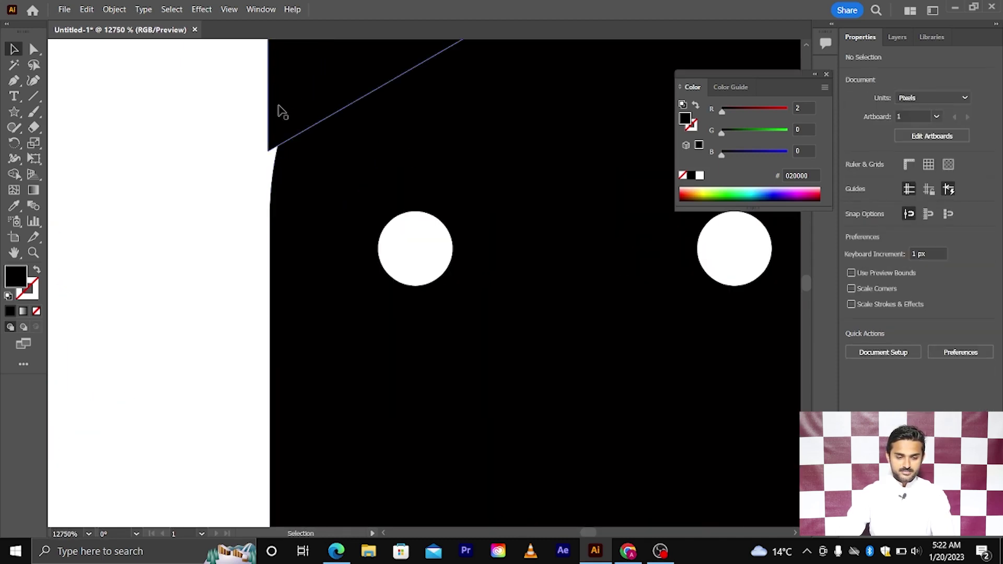
drag(278, 111, 277, 179)
scroll(255, 208, up, 5)
scroll(251, 217, down, 2)
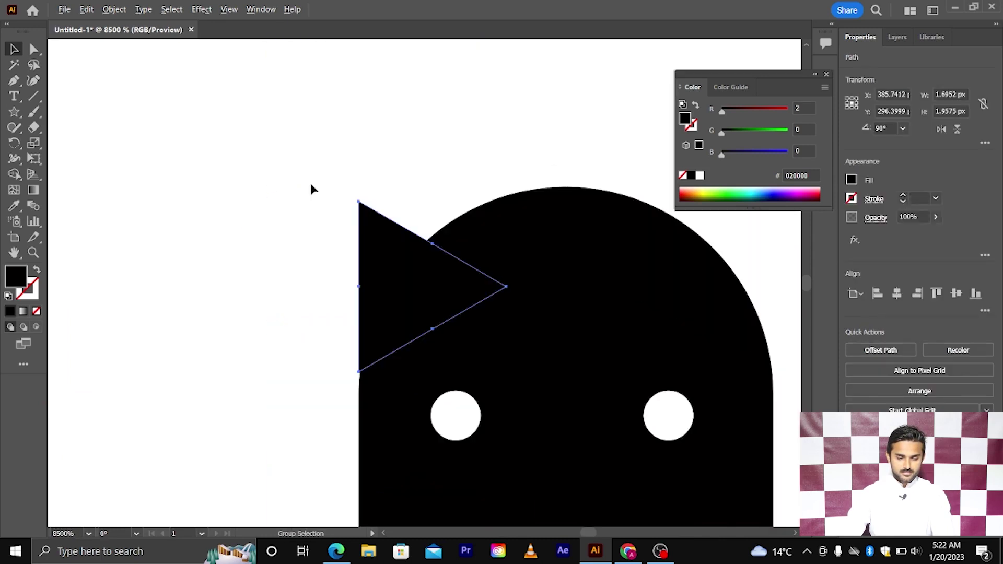
click(311, 188)
Enlarge the ear to about 2.16 by 2.5 px, align its vertical side with the head's left edge, and deselect it
scroll(381, 242, down, 1)
scroll(402, 251, down, 1)
scroll(410, 254, down, 2)
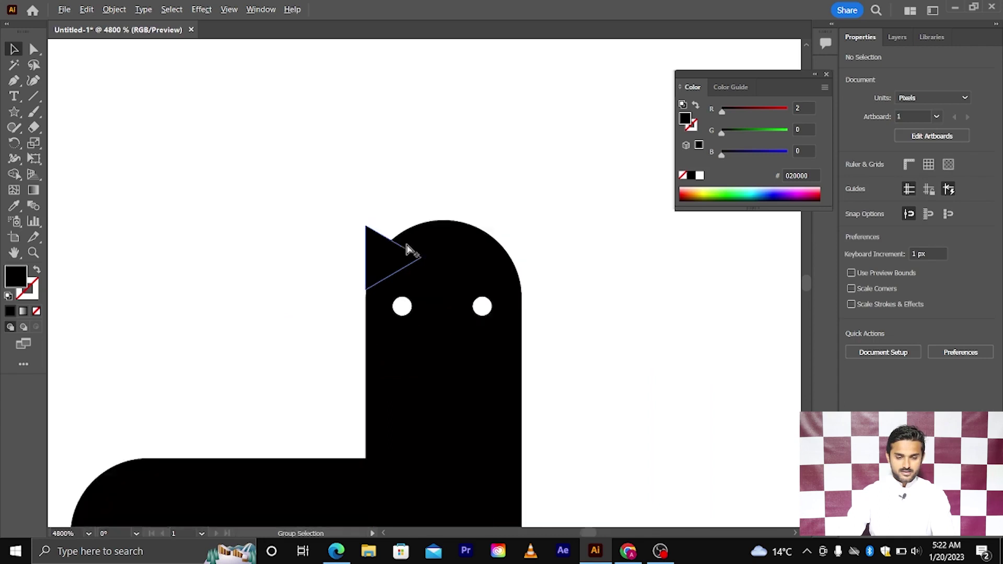
click(365, 230)
scroll(364, 230, up, 2)
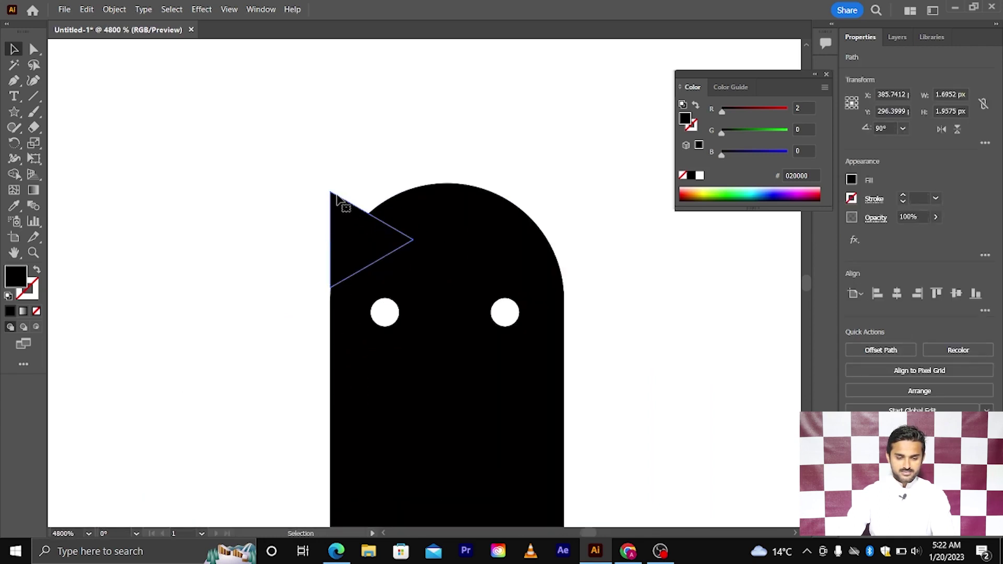
drag(330, 192, 317, 174)
click(266, 236)
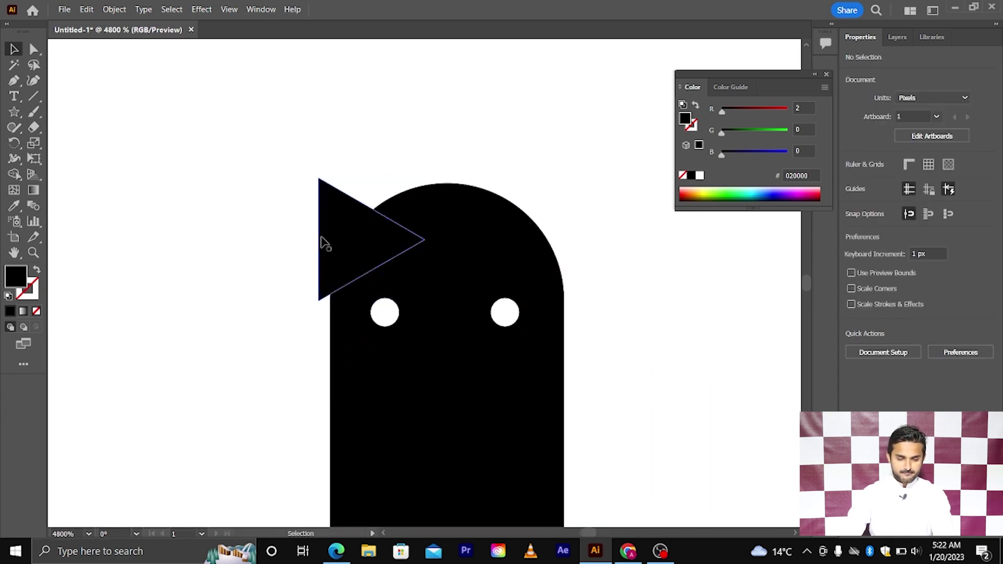
drag(325, 235, 333, 235)
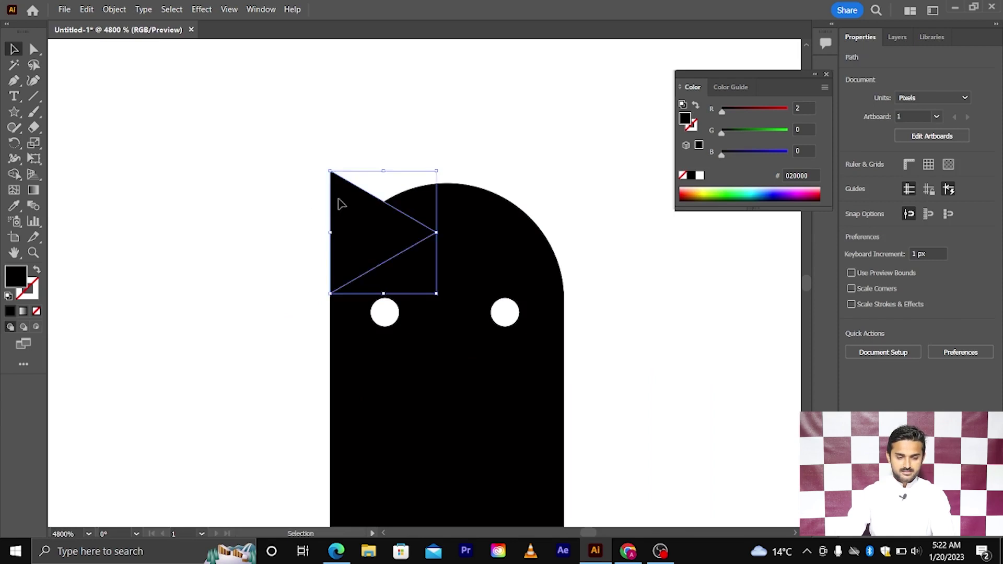
mouse_move(341, 200)
mouse_down()
mouse_move(342, 183)
mouse_move(340, 200)
mouse_up()
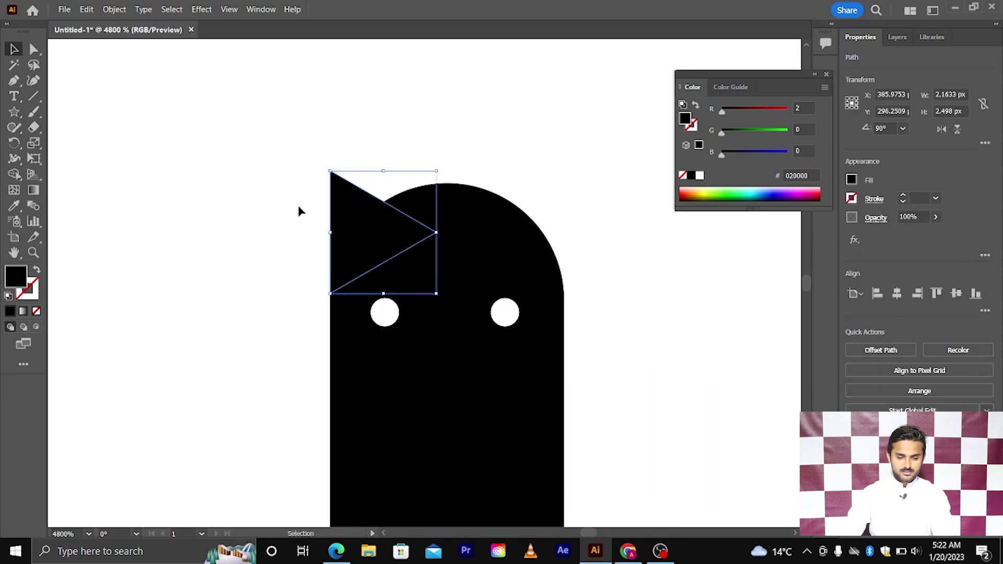
click(273, 217)
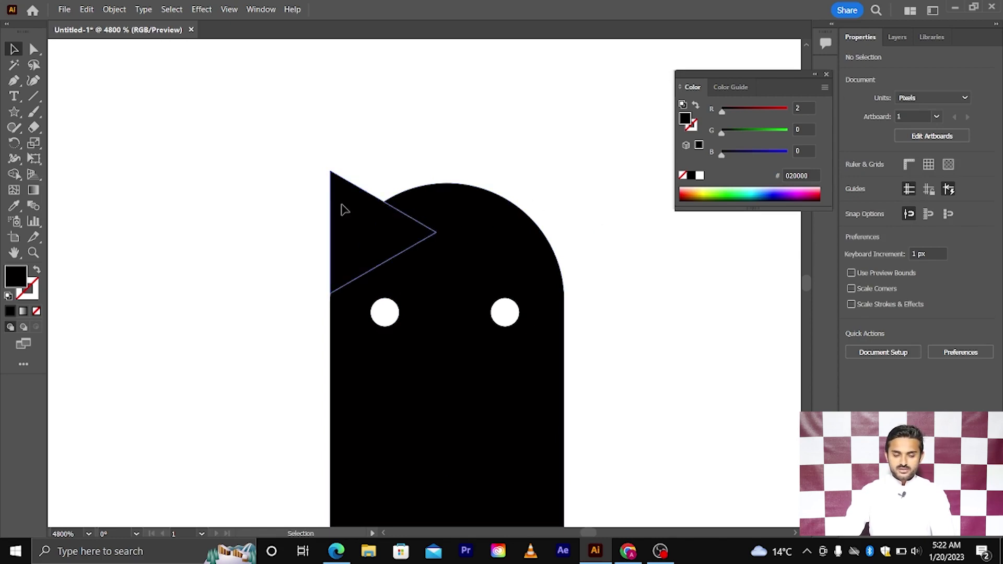
Copy the ear to above the head's right side and rotate the copy to 270° so it faces the opposite way
drag(342, 209, 472, 124)
scroll(472, 125, up, 2)
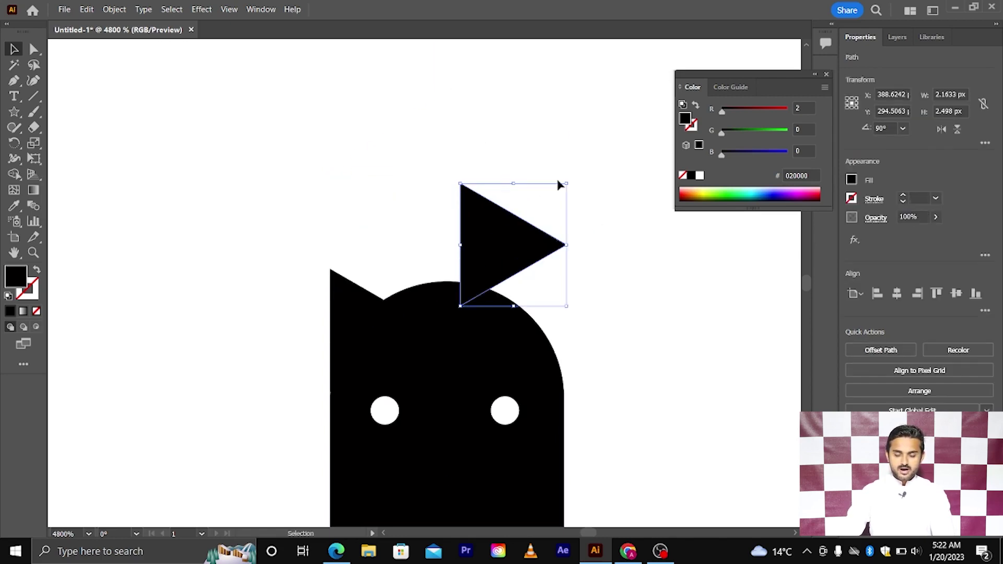
drag(571, 179, 430, 358)
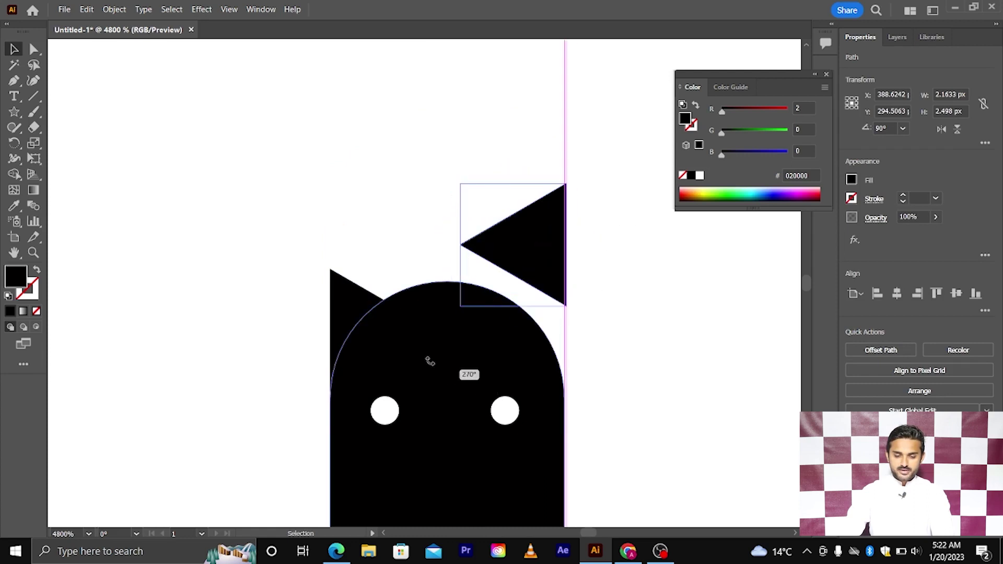
scroll(666, 274, down, 4)
click(667, 274)
scroll(598, 246, up, 2)
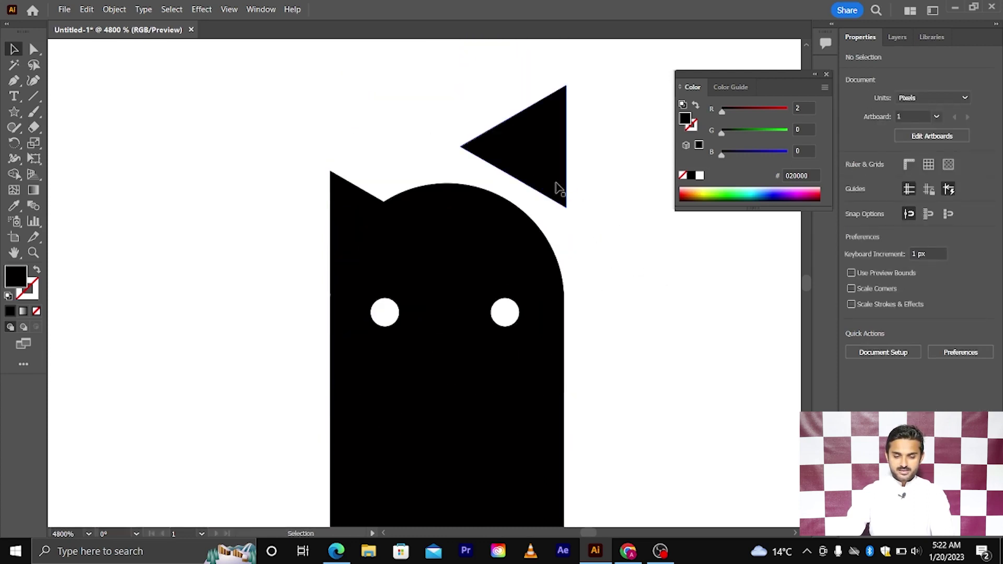
Move the copied ear down onto the head's upper right edge, level with the first ear, and deselect it
drag(556, 186, 555, 272)
scroll(555, 272, down, 2)
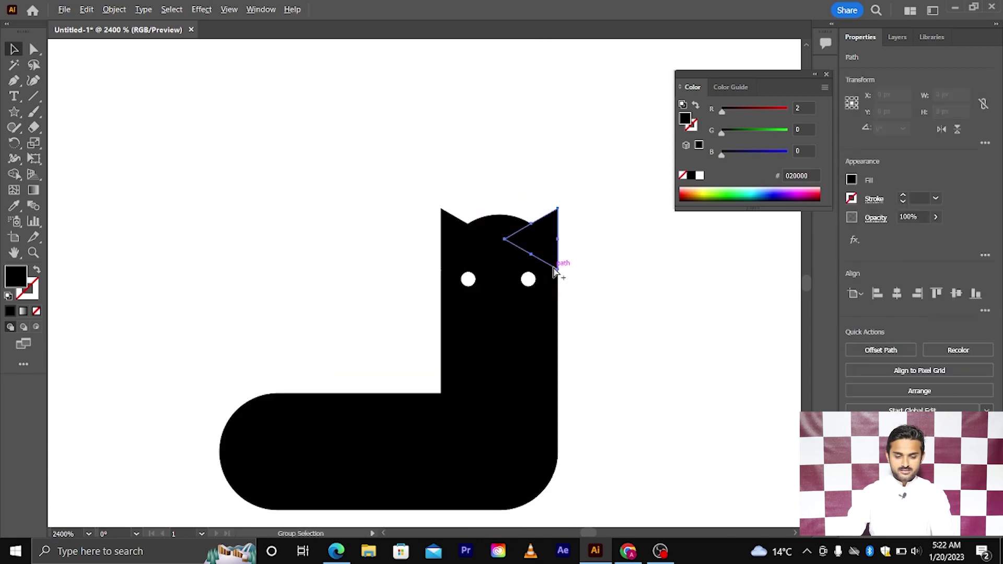
click(510, 195)
scroll(510, 195, down, 3)
scroll(510, 195, left, 3)
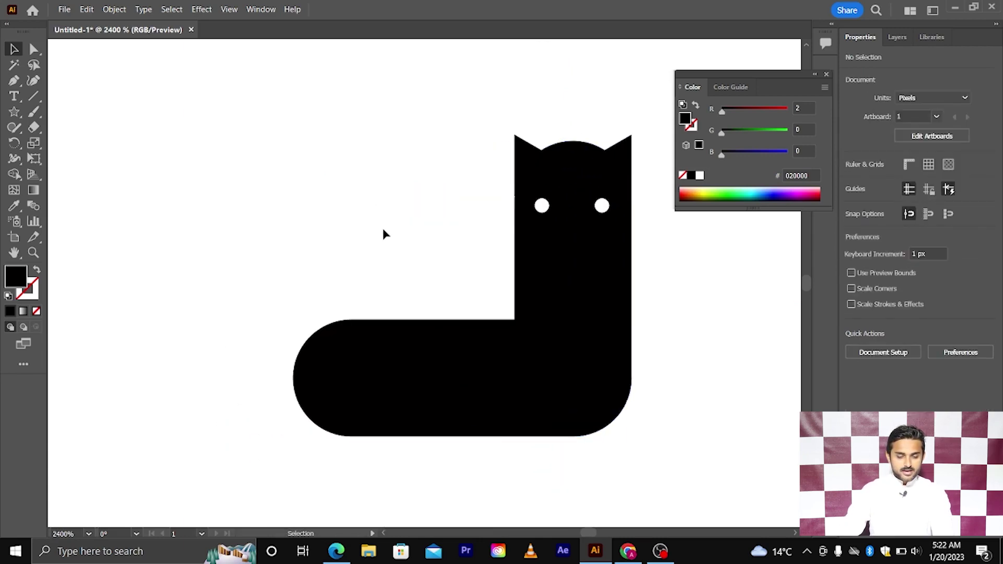
Draw a thin black rectangle about 11.5 by 0.38 px extending left from the lower part of the body as a tail
scroll(253, 217, left, 2)
scroll(439, 379, down, 1)
click(439, 380)
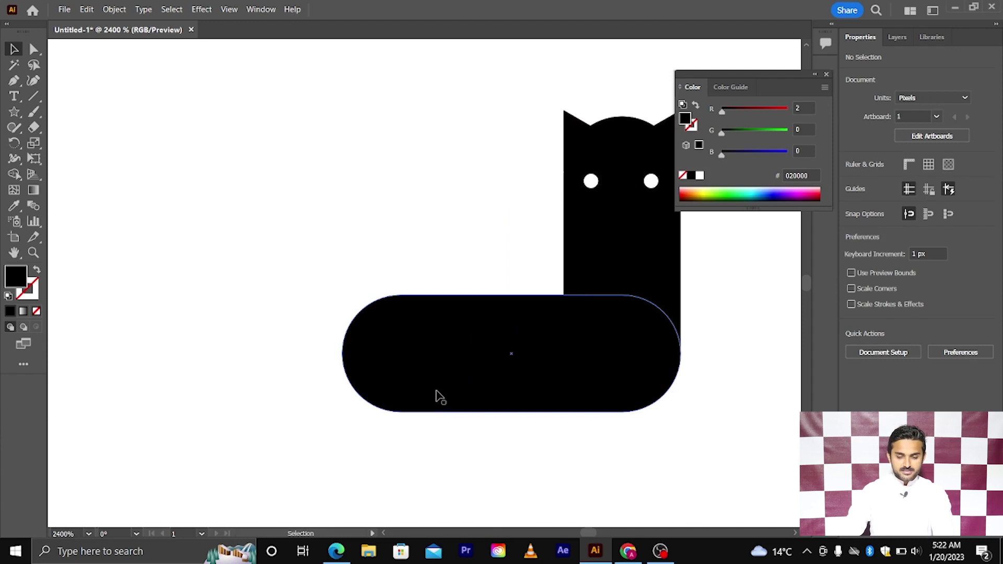
click(95, 126)
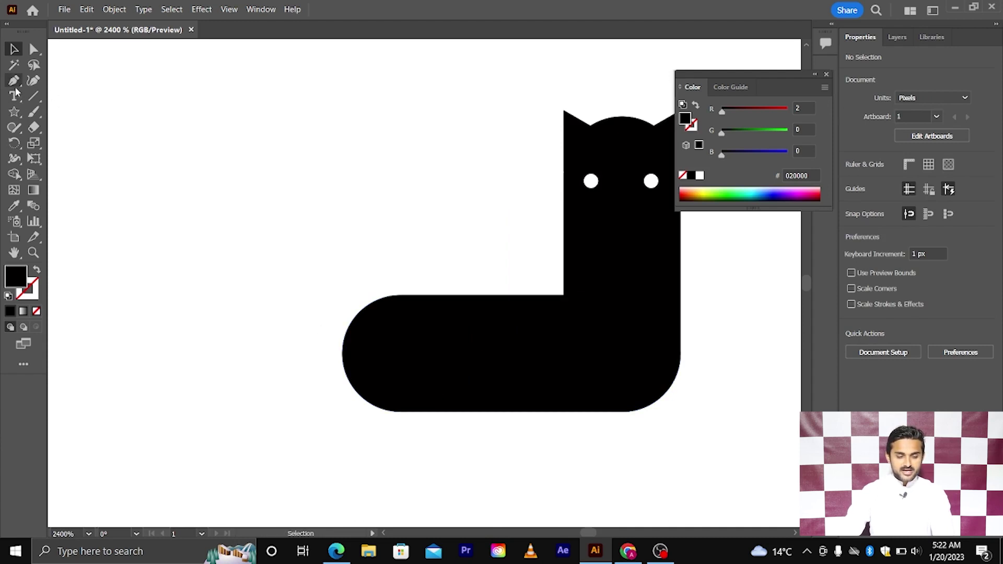
drag(14, 111, 53, 111)
scroll(249, 284, down, 2)
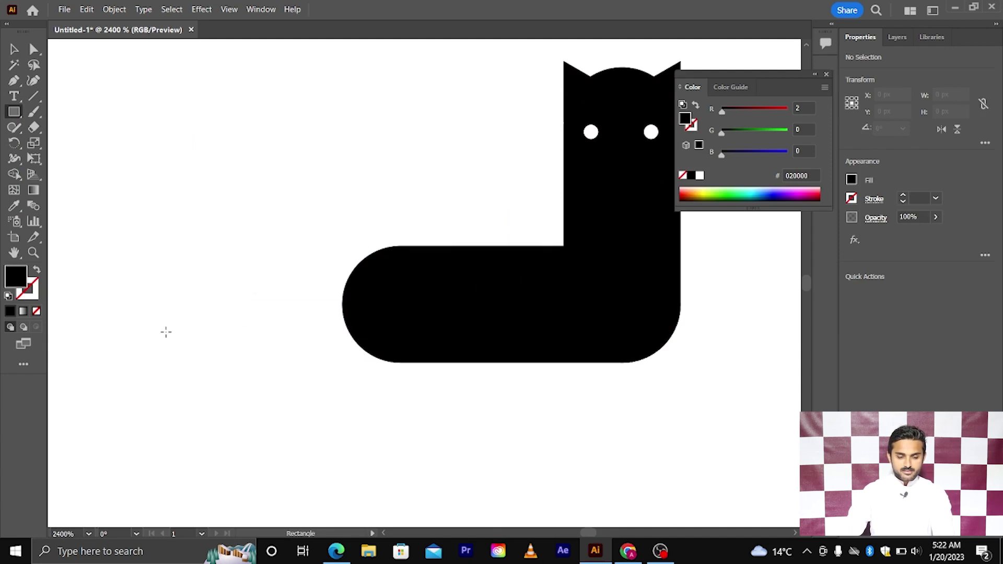
drag(166, 332, 450, 342)
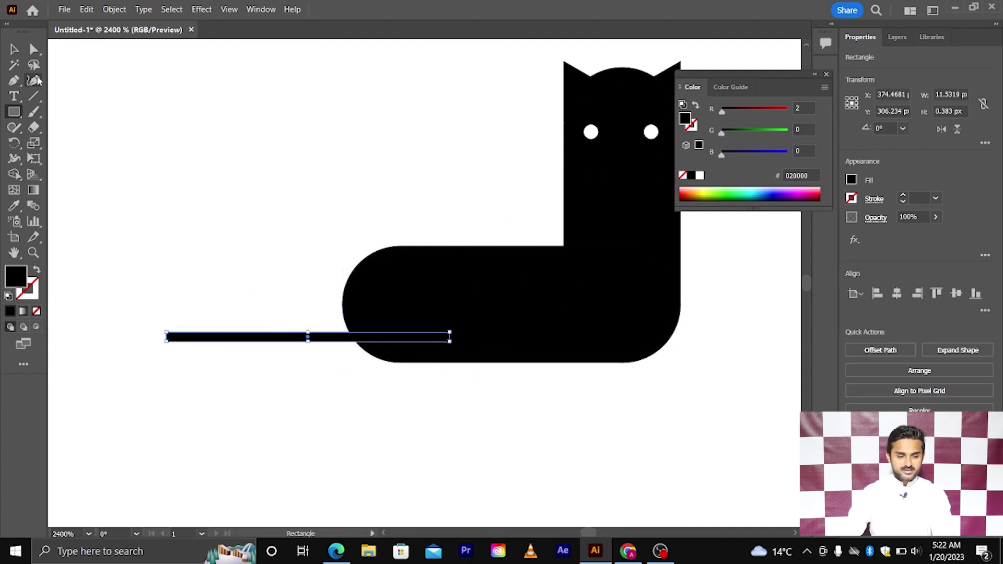
Move the thin tail rectangle down and right so it sits flush with the body's bottom edge
key(v)
click(266, 292)
drag(308, 337, 386, 362)
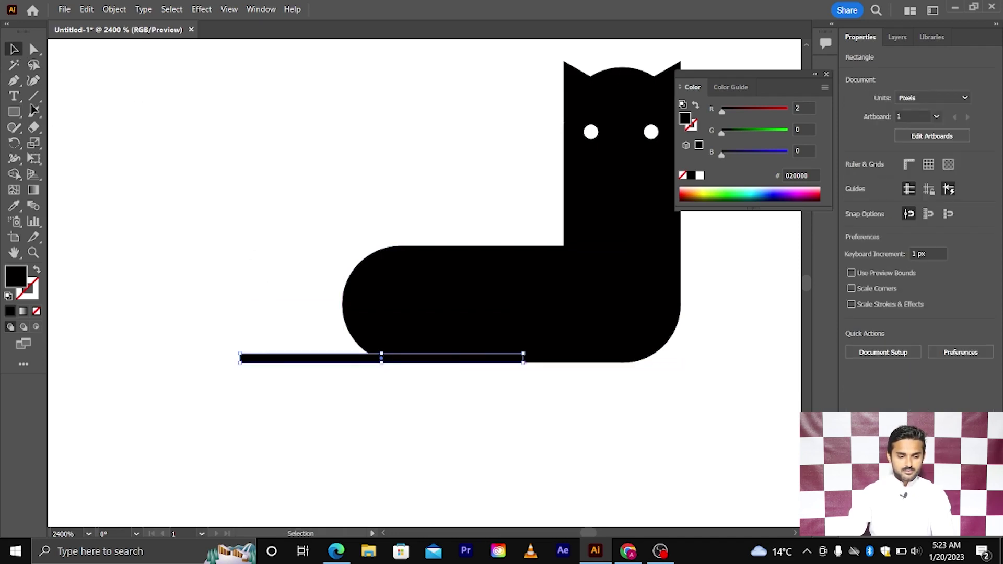
Round the two corners at the tail's free left end to a 0.19 px radius with Direct Selection, and deselect it
click(33, 49)
scroll(251, 299, down, 1)
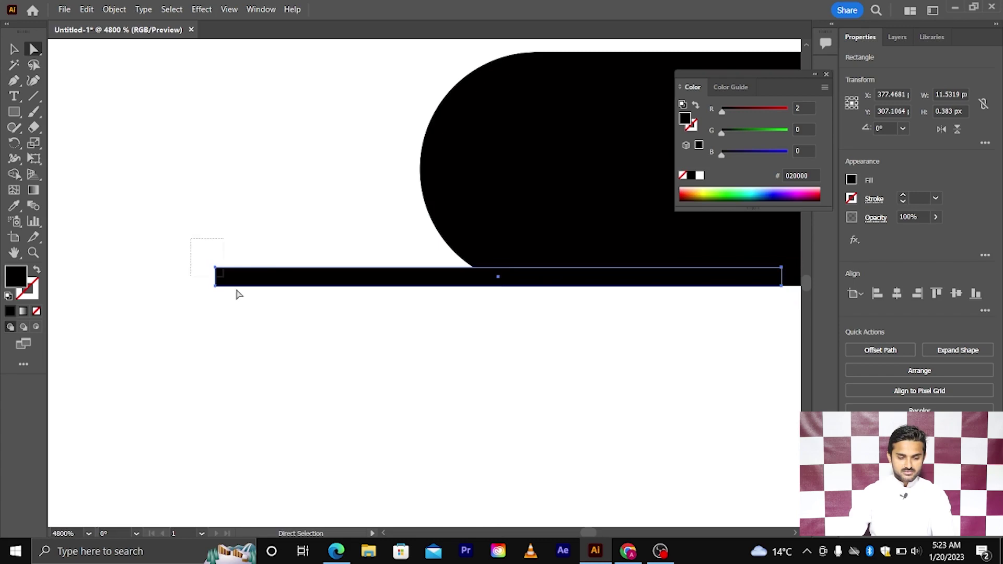
scroll(219, 270, up, 3)
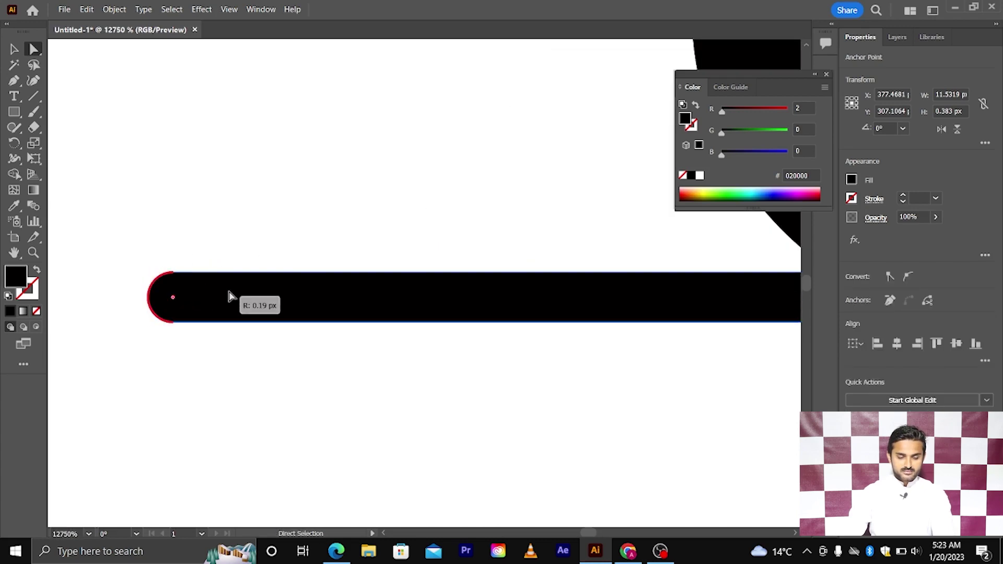
scroll(303, 303, down, 5)
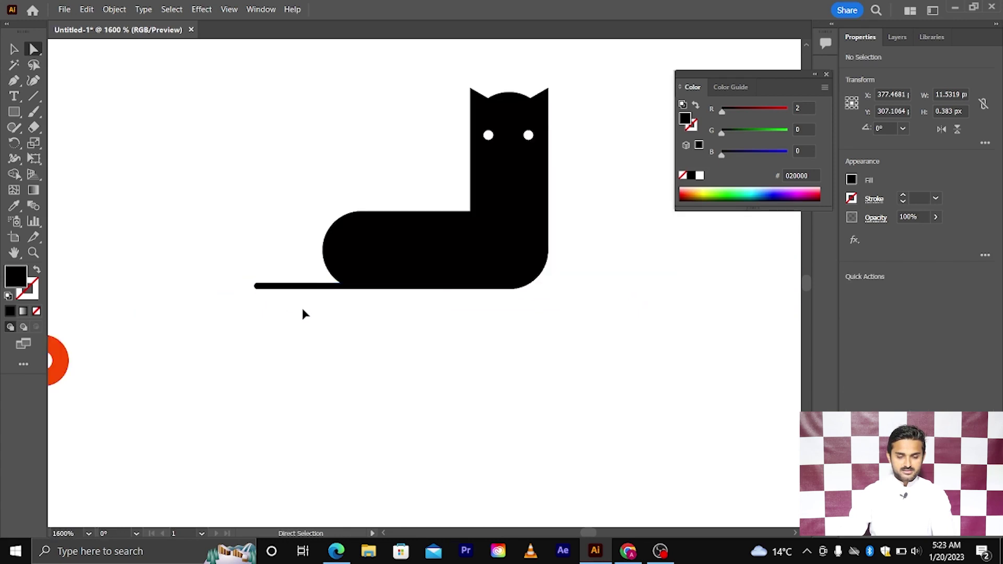
scroll(303, 314, down, 1)
scroll(450, 326, down, 1)
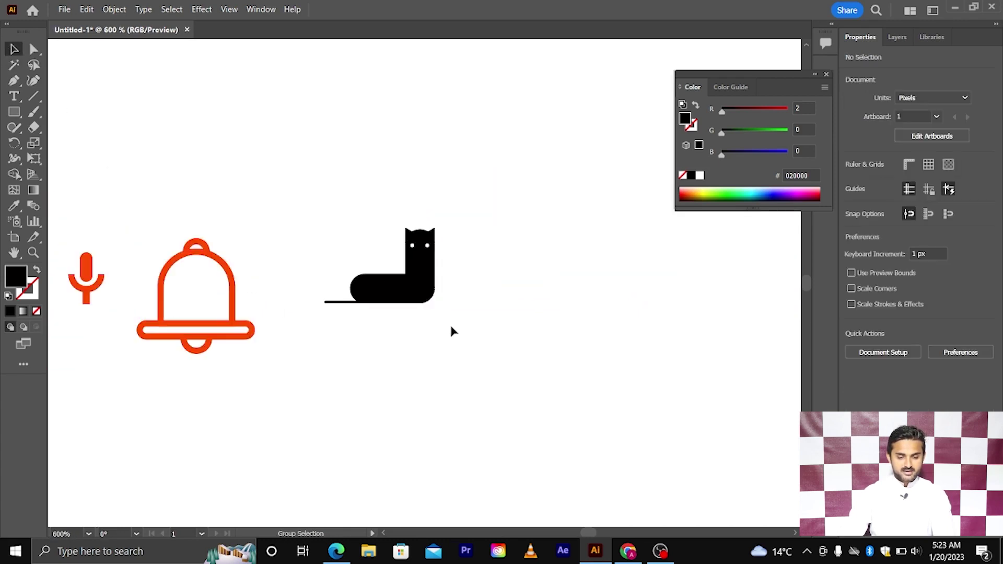
scroll(450, 329, left, 3)
scroll(368, 323, up, 1)
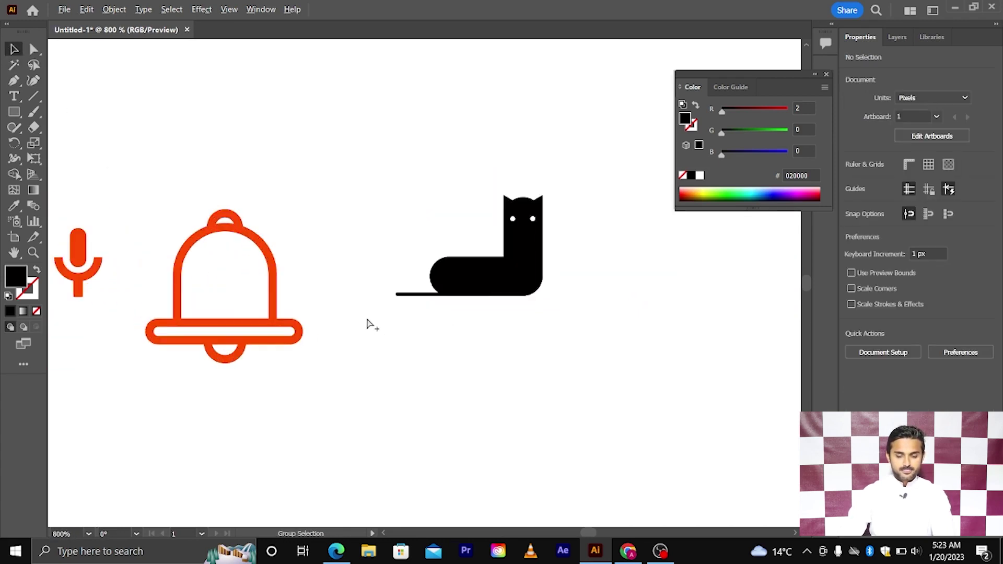
scroll(370, 321, left, 3)
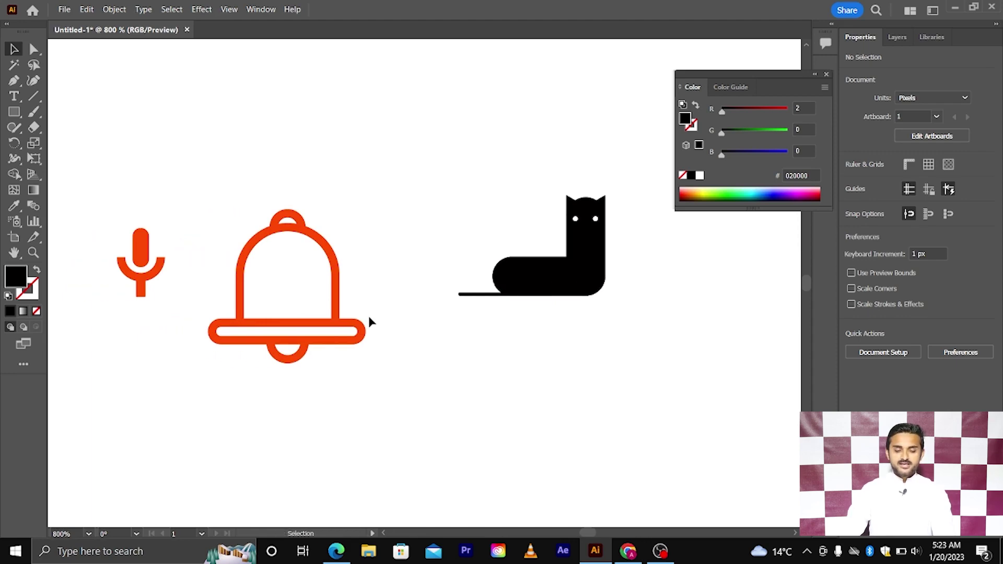